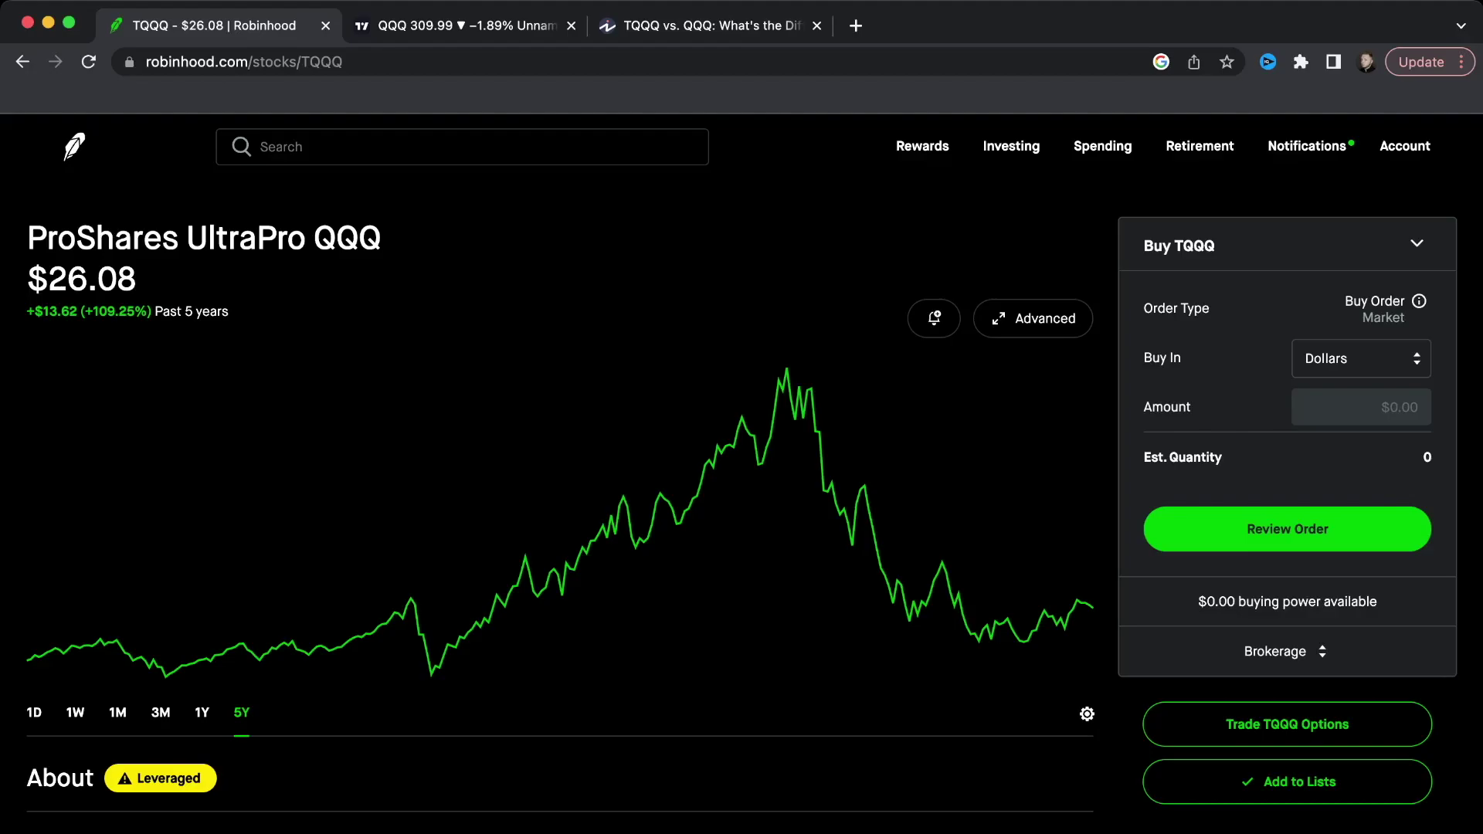
key("ctrl+Tab")
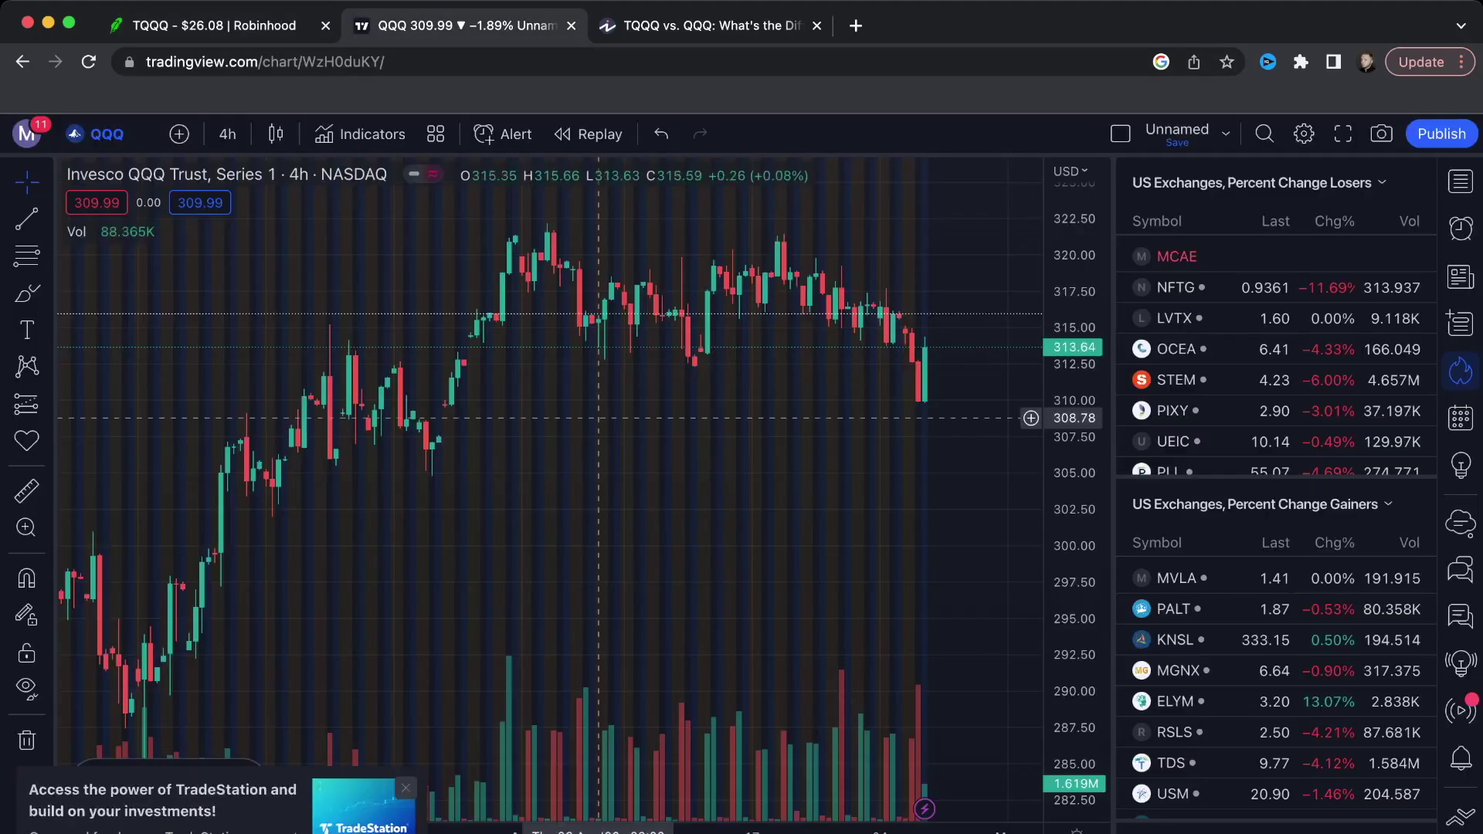
left_click(405, 788)
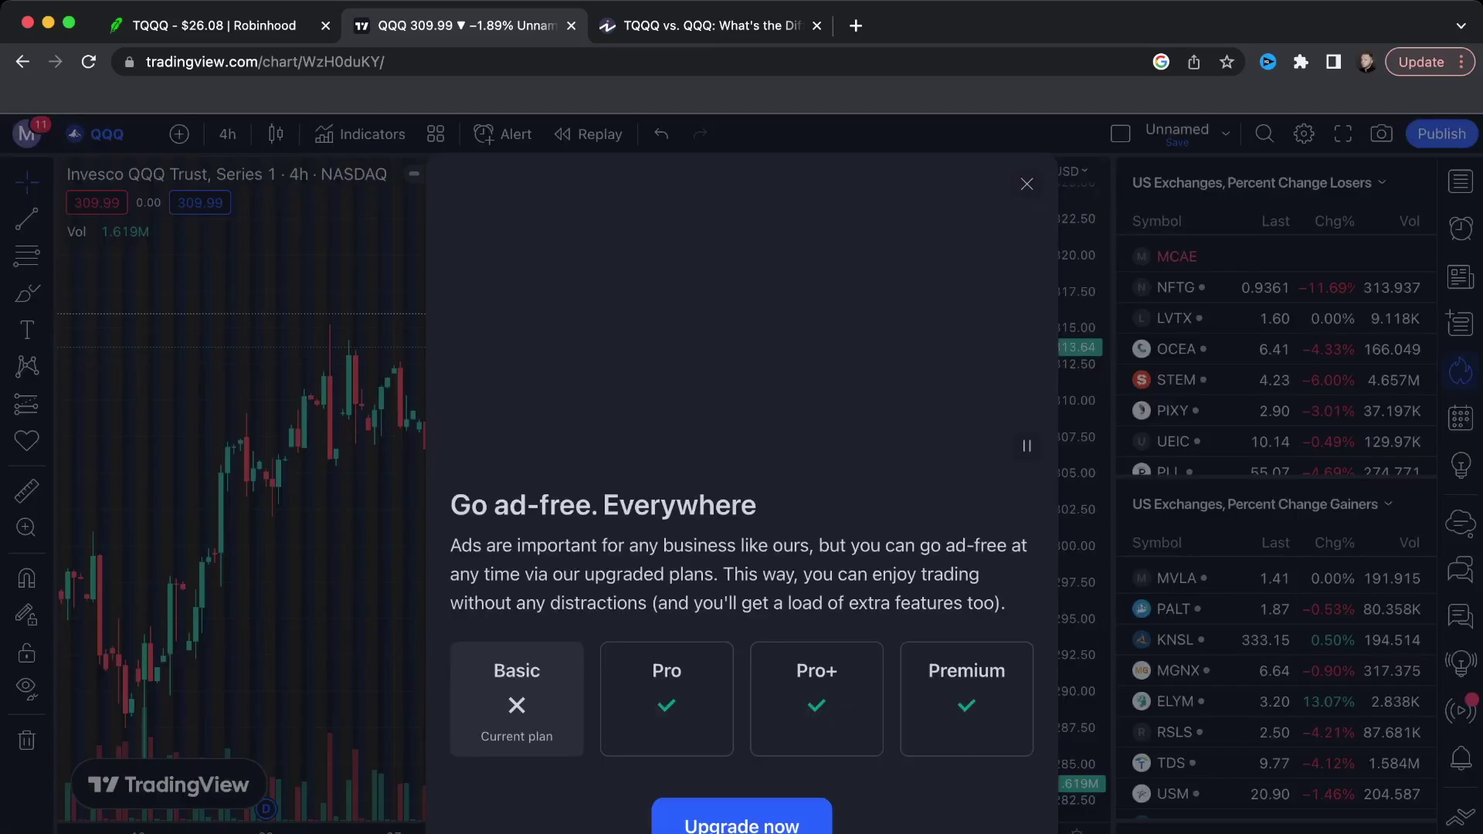
left_click(1026, 184)
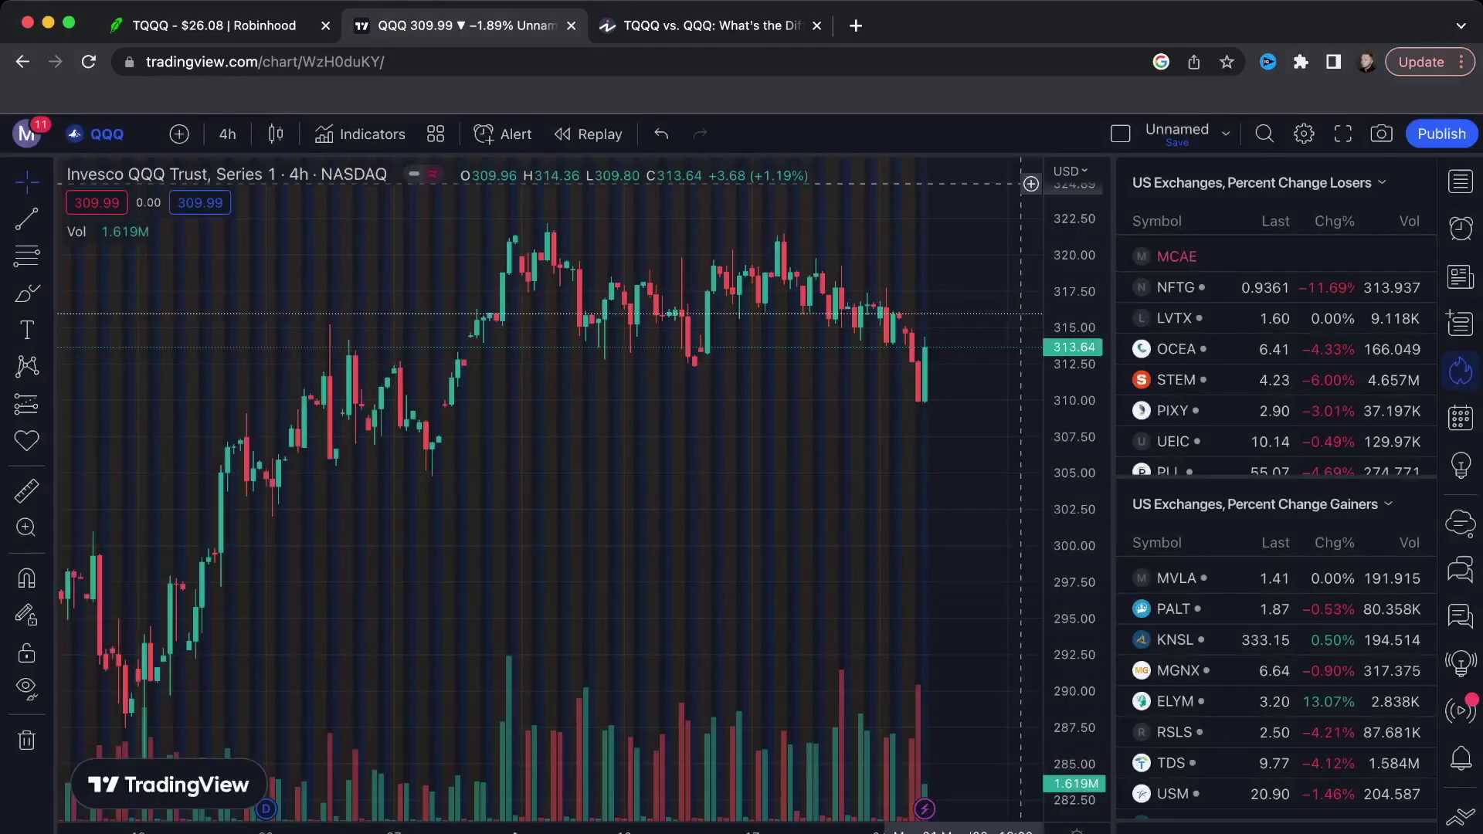
left_click_drag(892, 491, 930, 488)
scroll(930, 487, "down", 10)
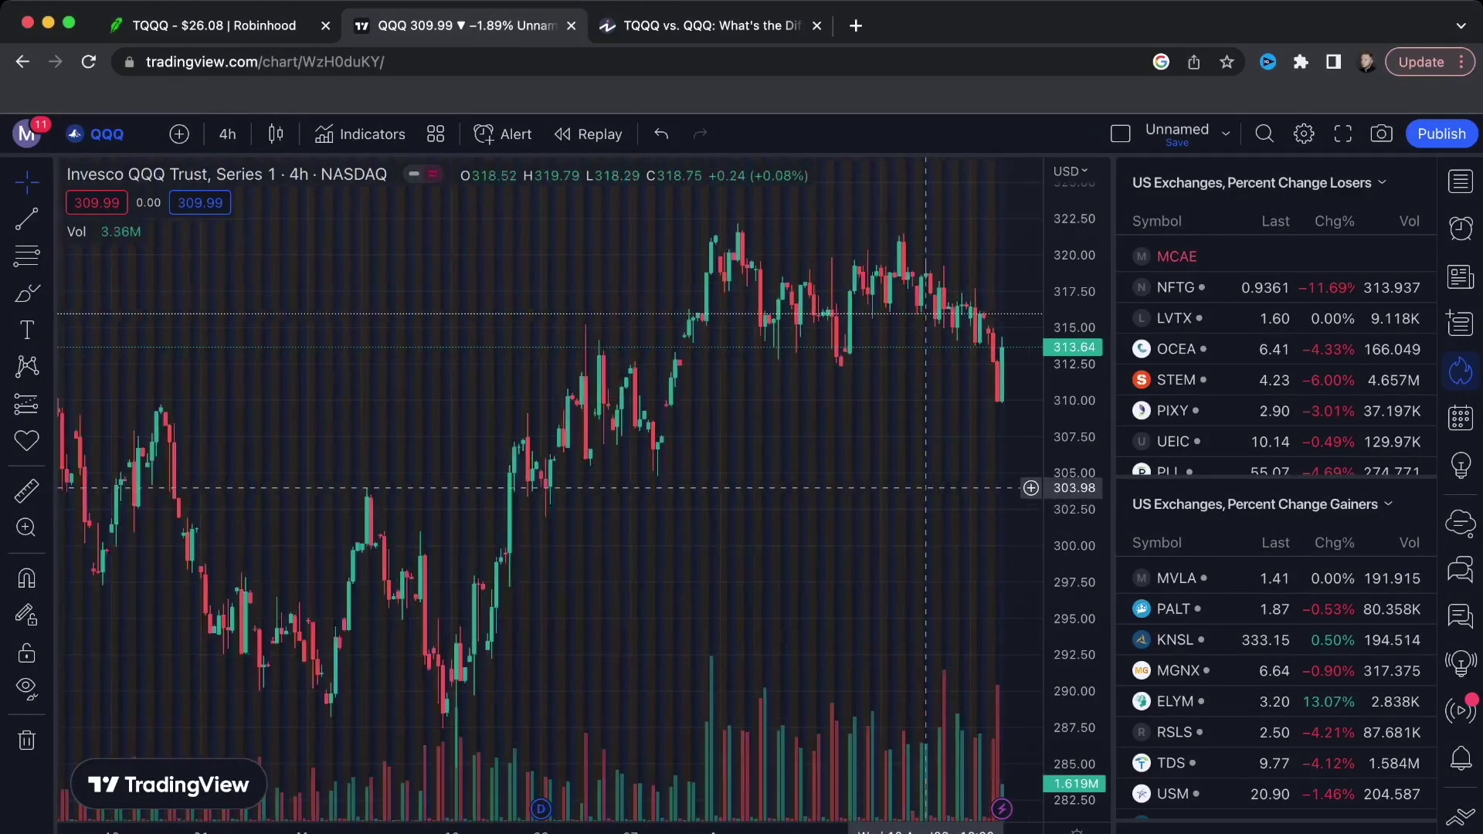
scroll(928, 487, "down", 10)
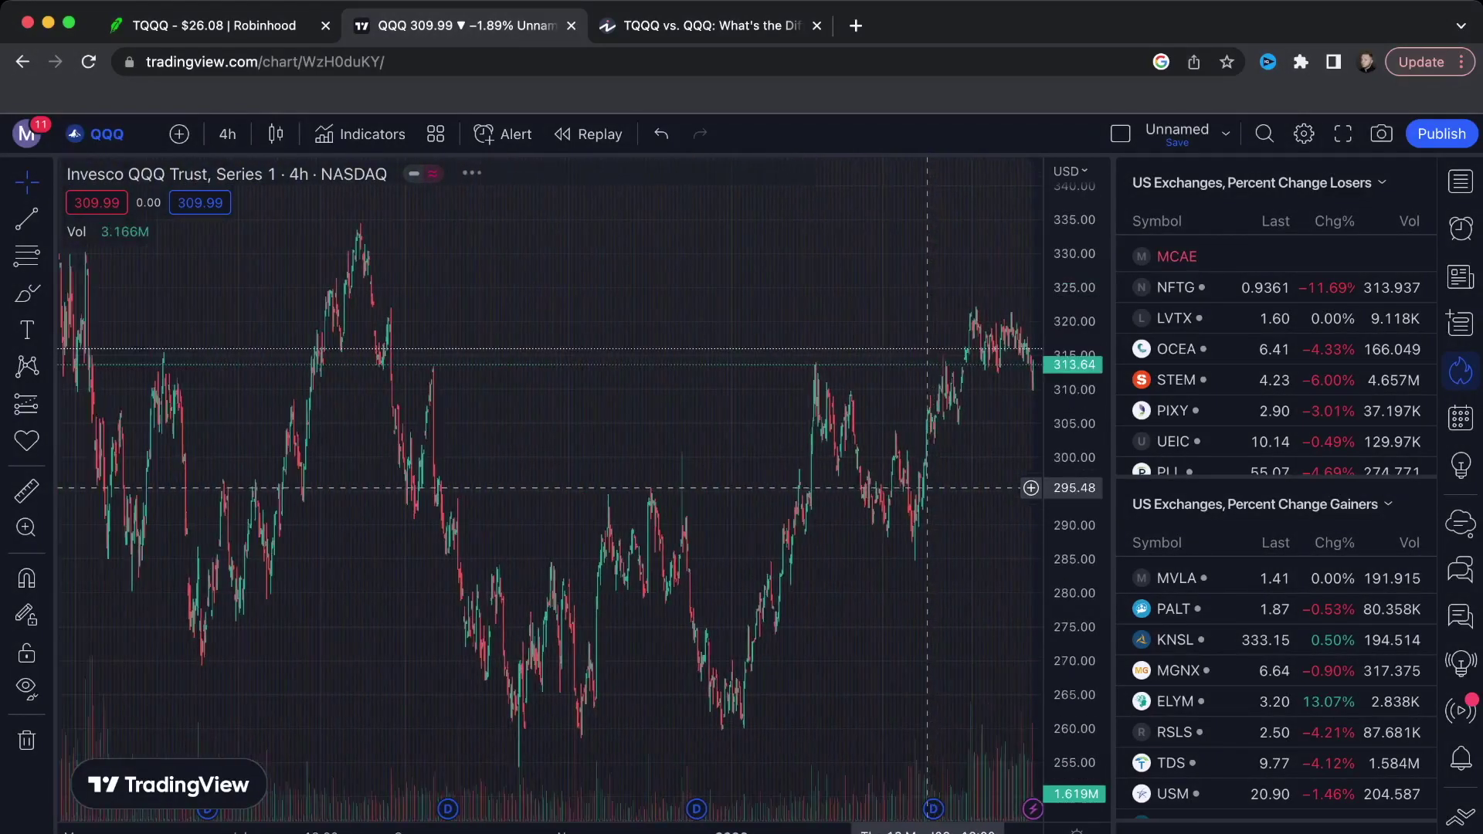
scroll(928, 488, "down", 4)
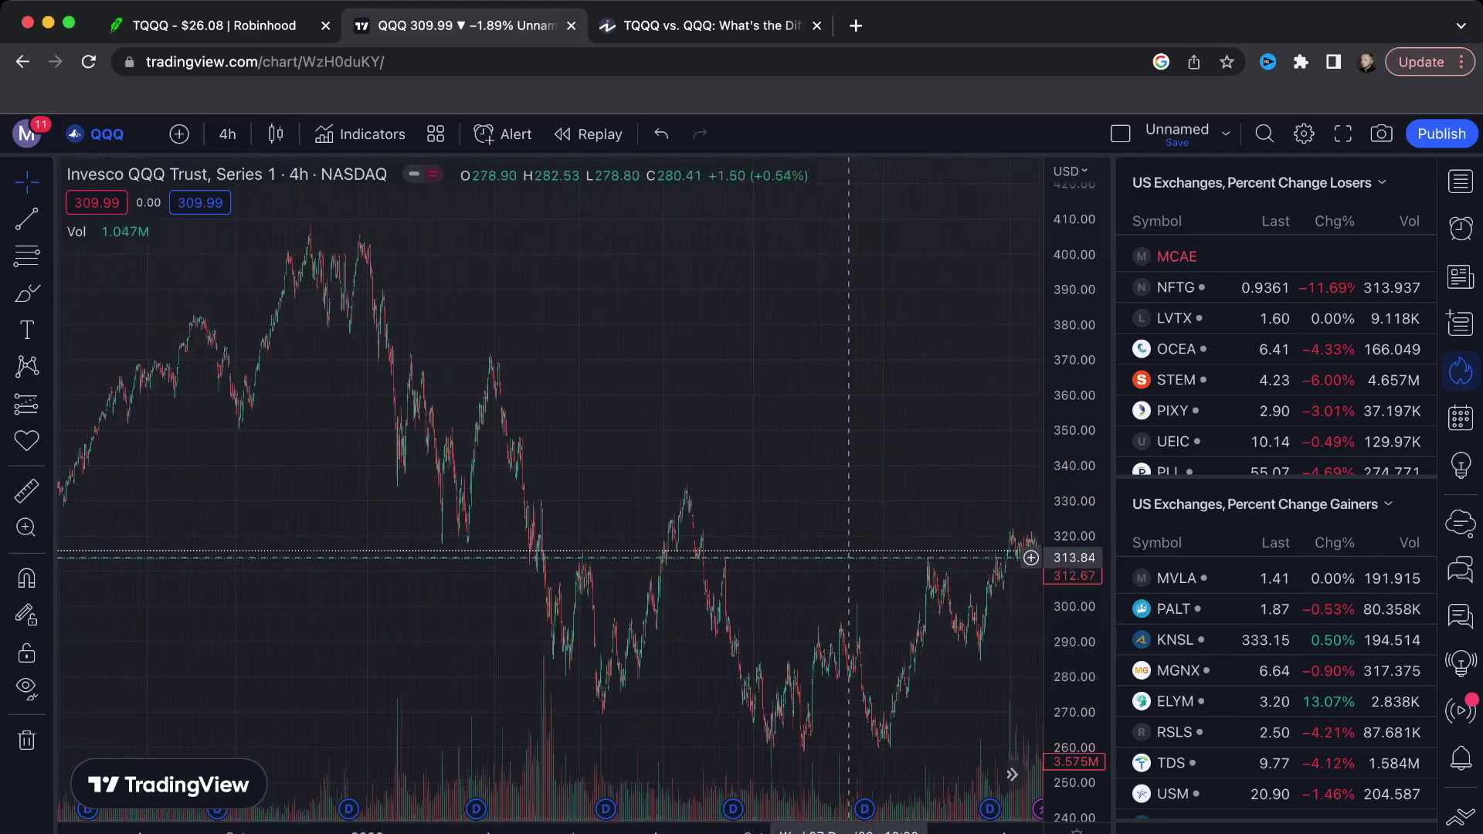
left_click(227, 134)
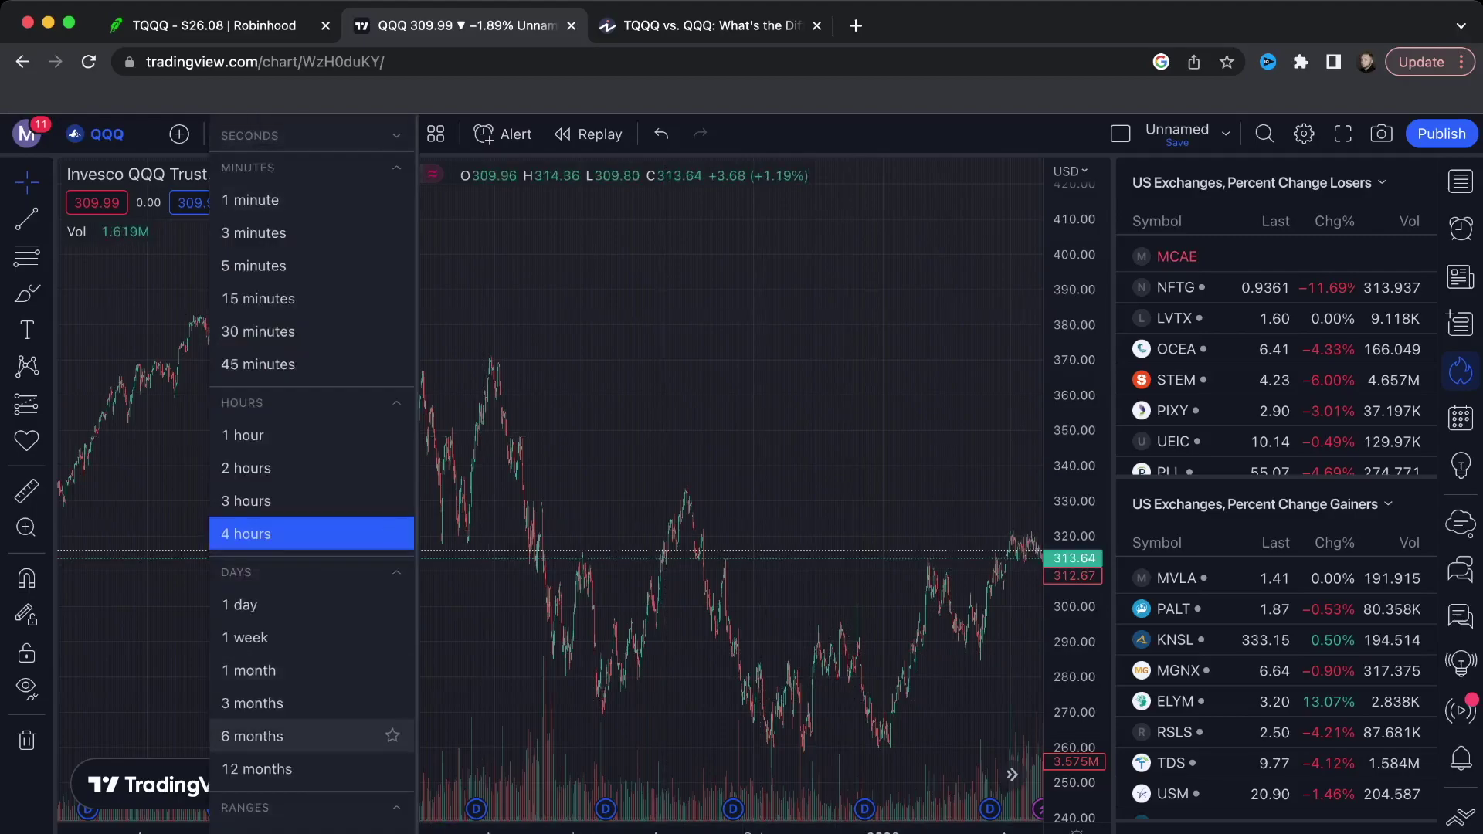
left_click(245, 670)
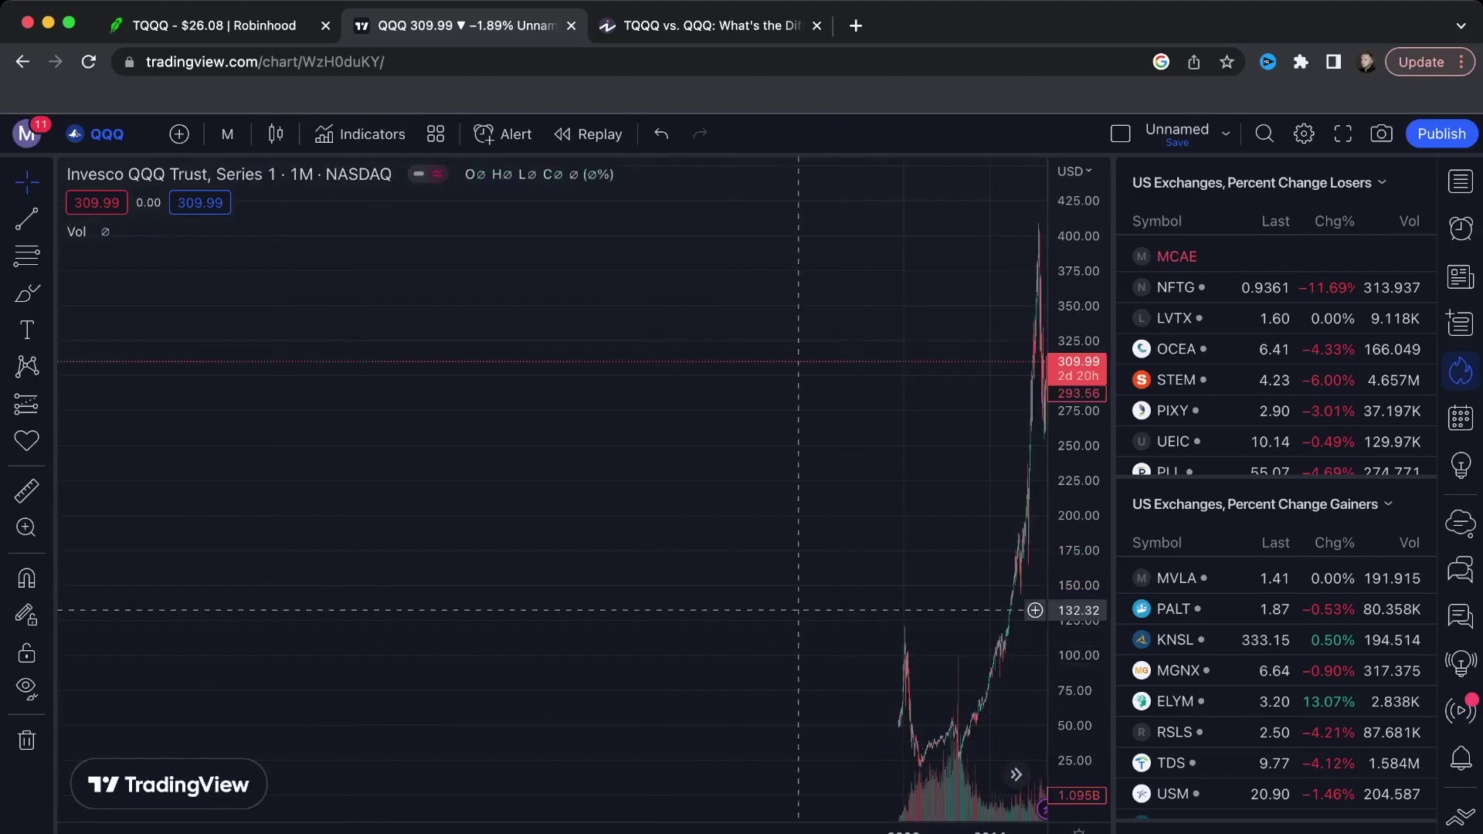
left_click(227, 134)
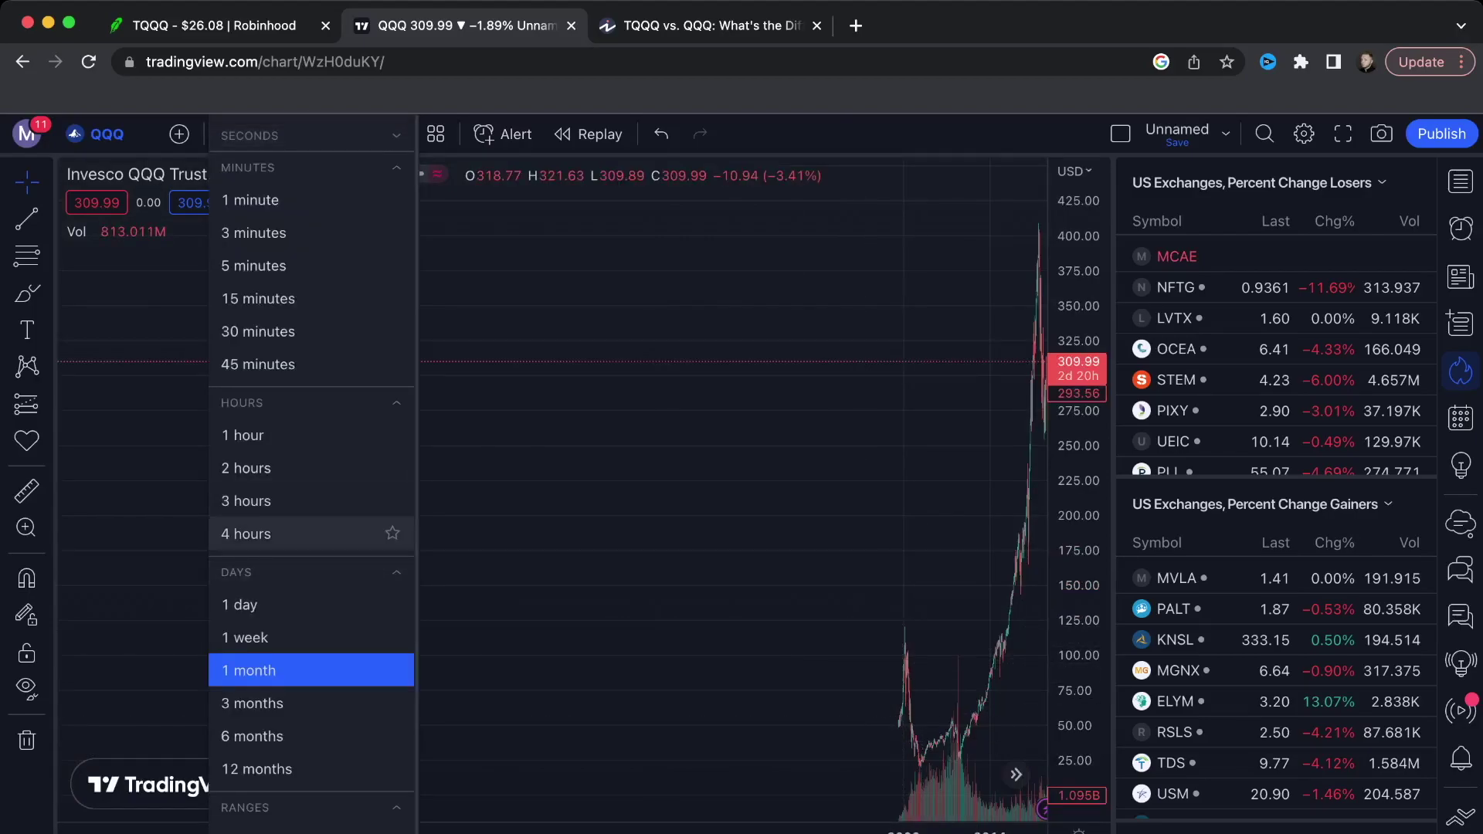
left_click(245, 534)
scroll(700, 539, "up", 3)
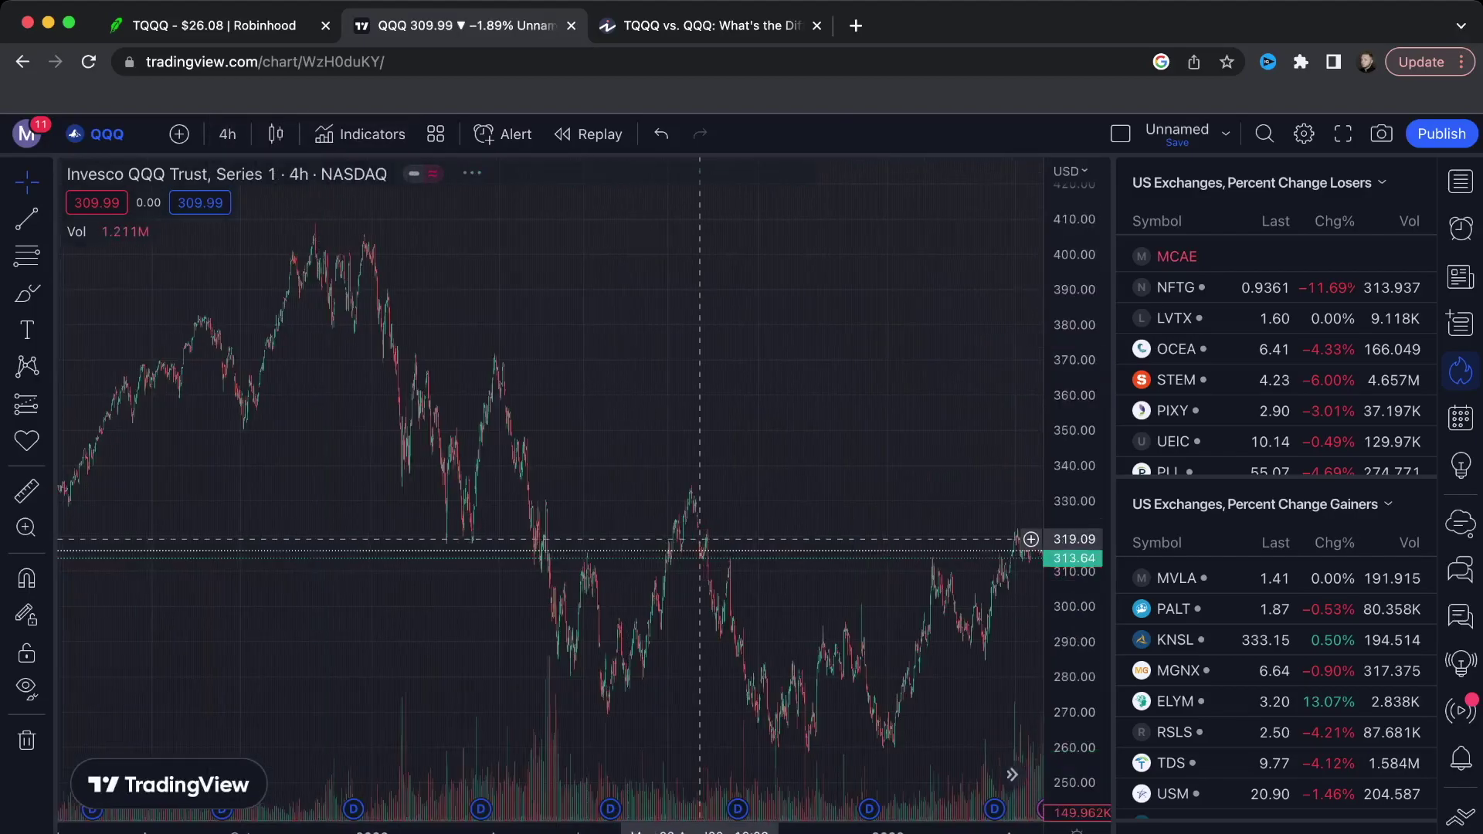
scroll(700, 539, "up", 5)
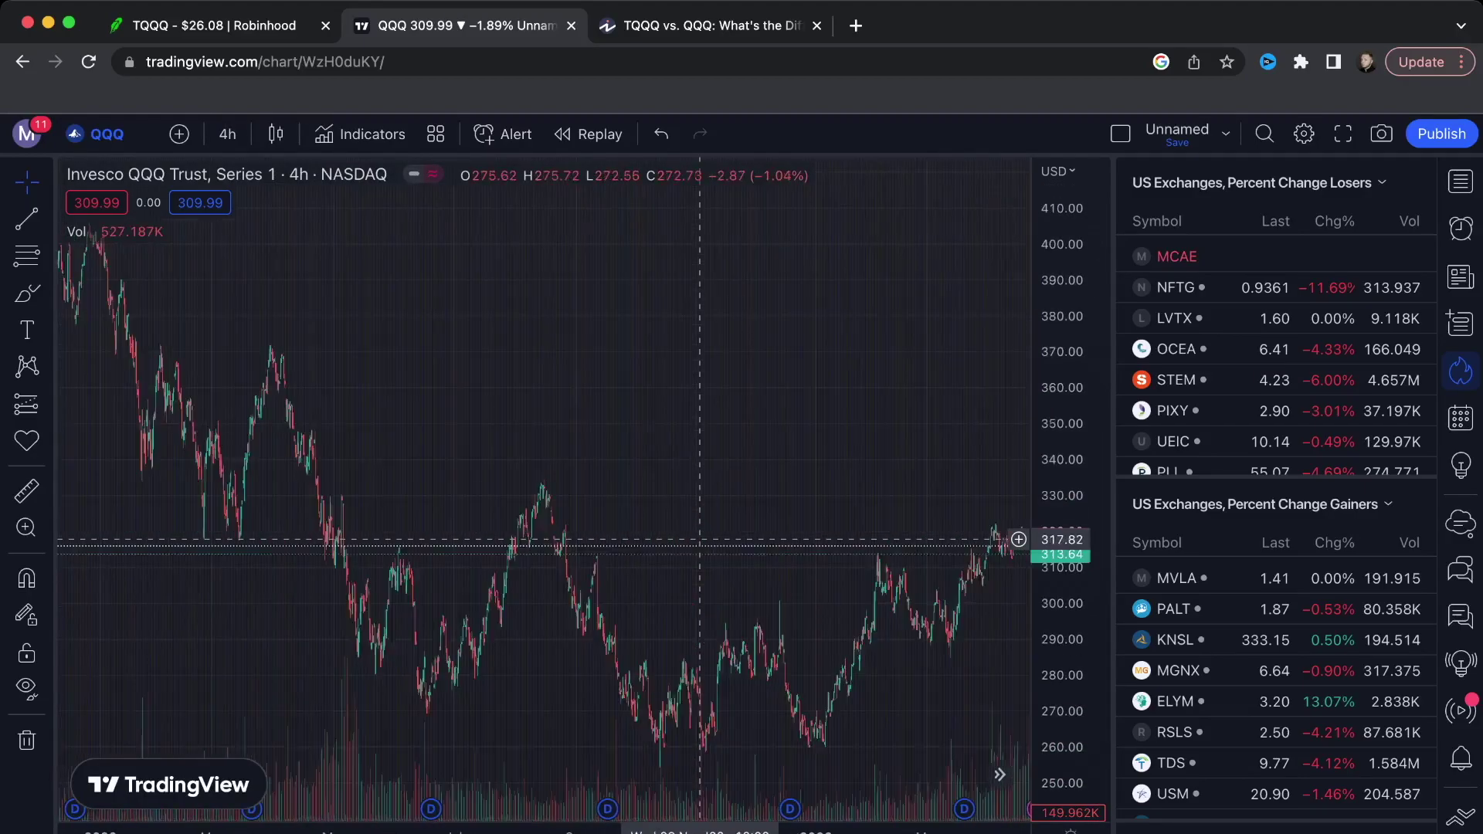
scroll(700, 539, "up", 5)
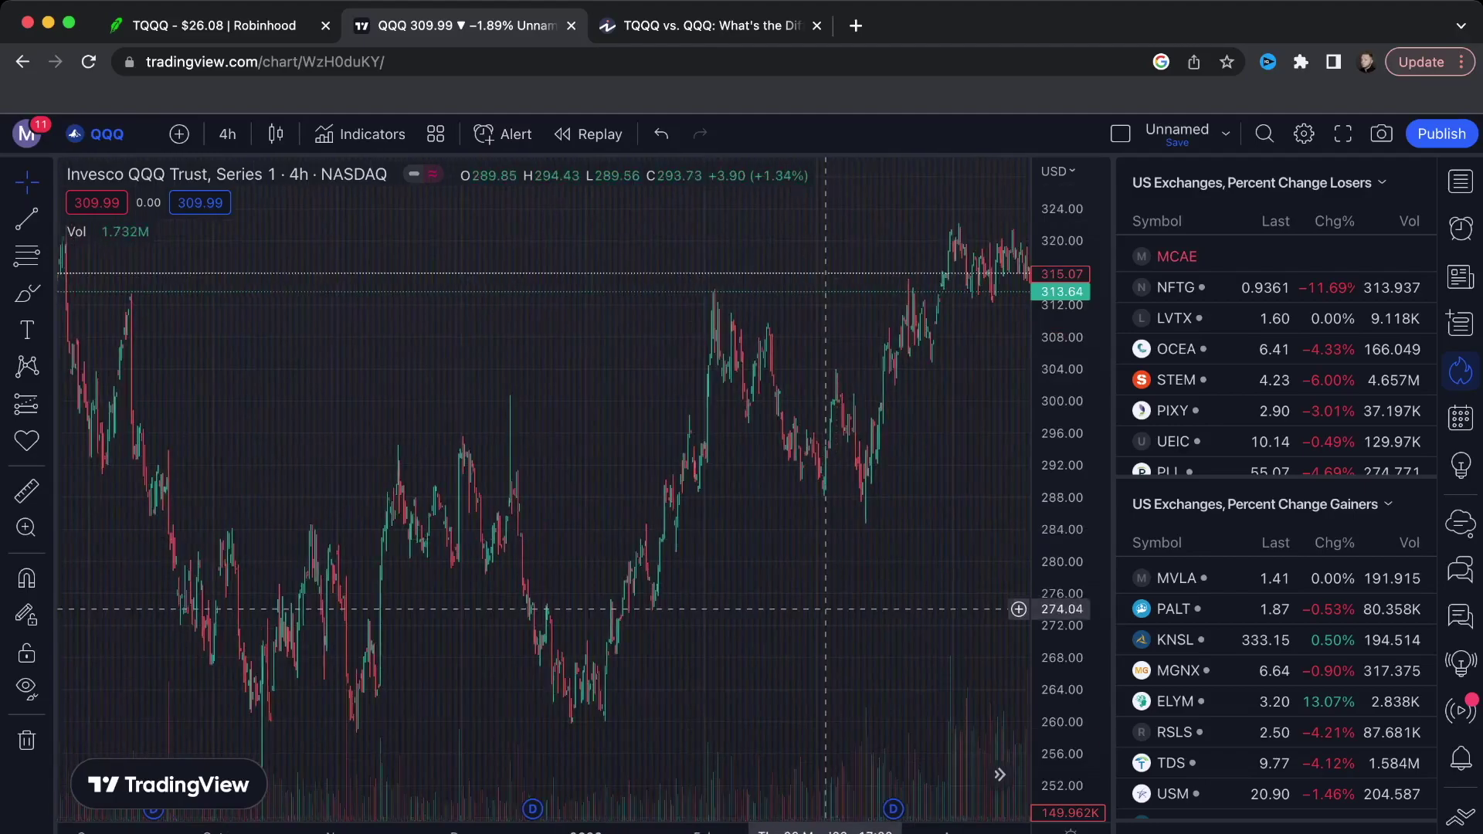
scroll(835, 607, "right", 5)
scroll(737, 504, "up", 5)
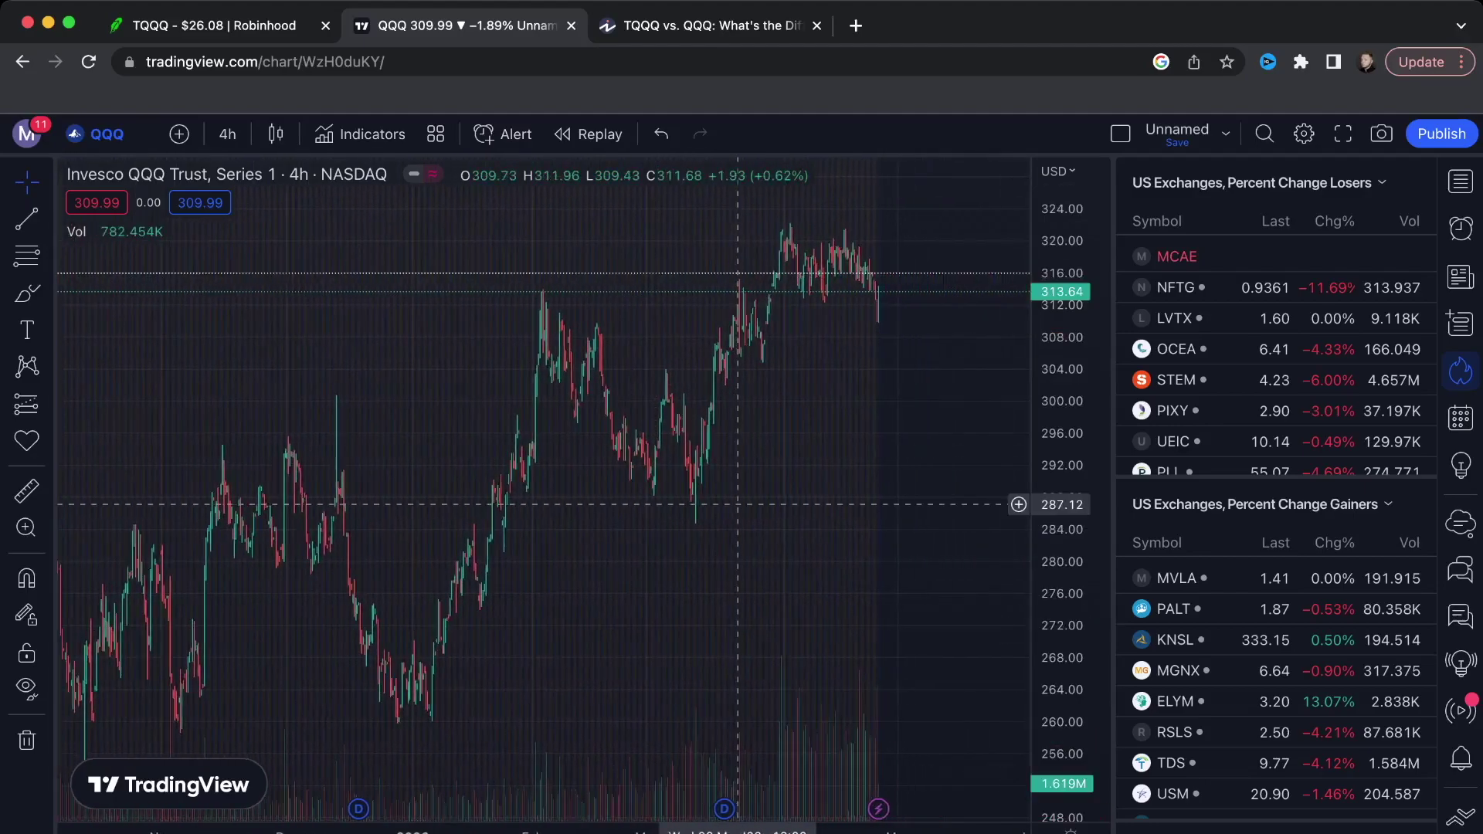
scroll(684, 541, "down", 5)
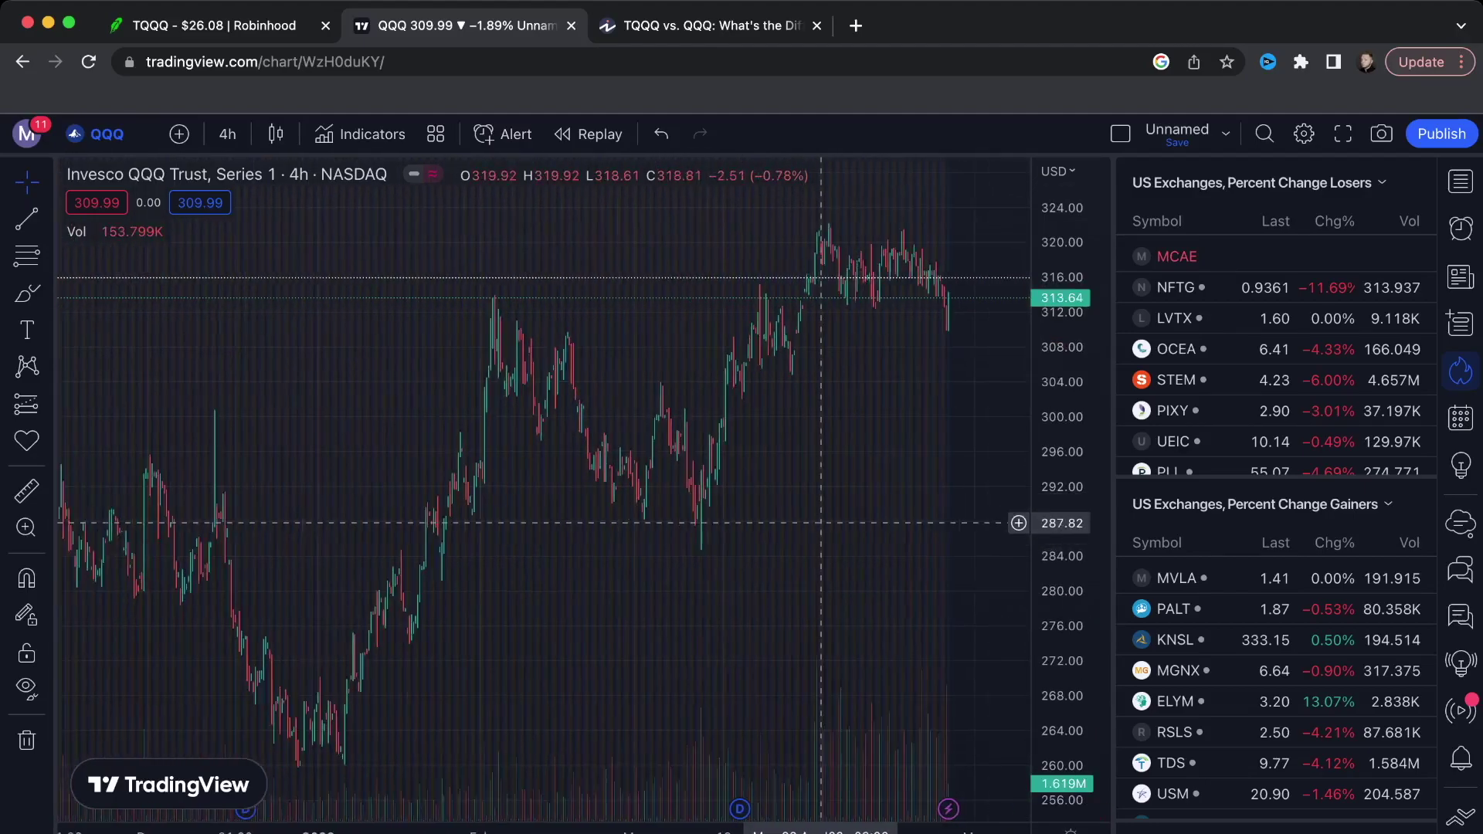
left_click(232, 23)
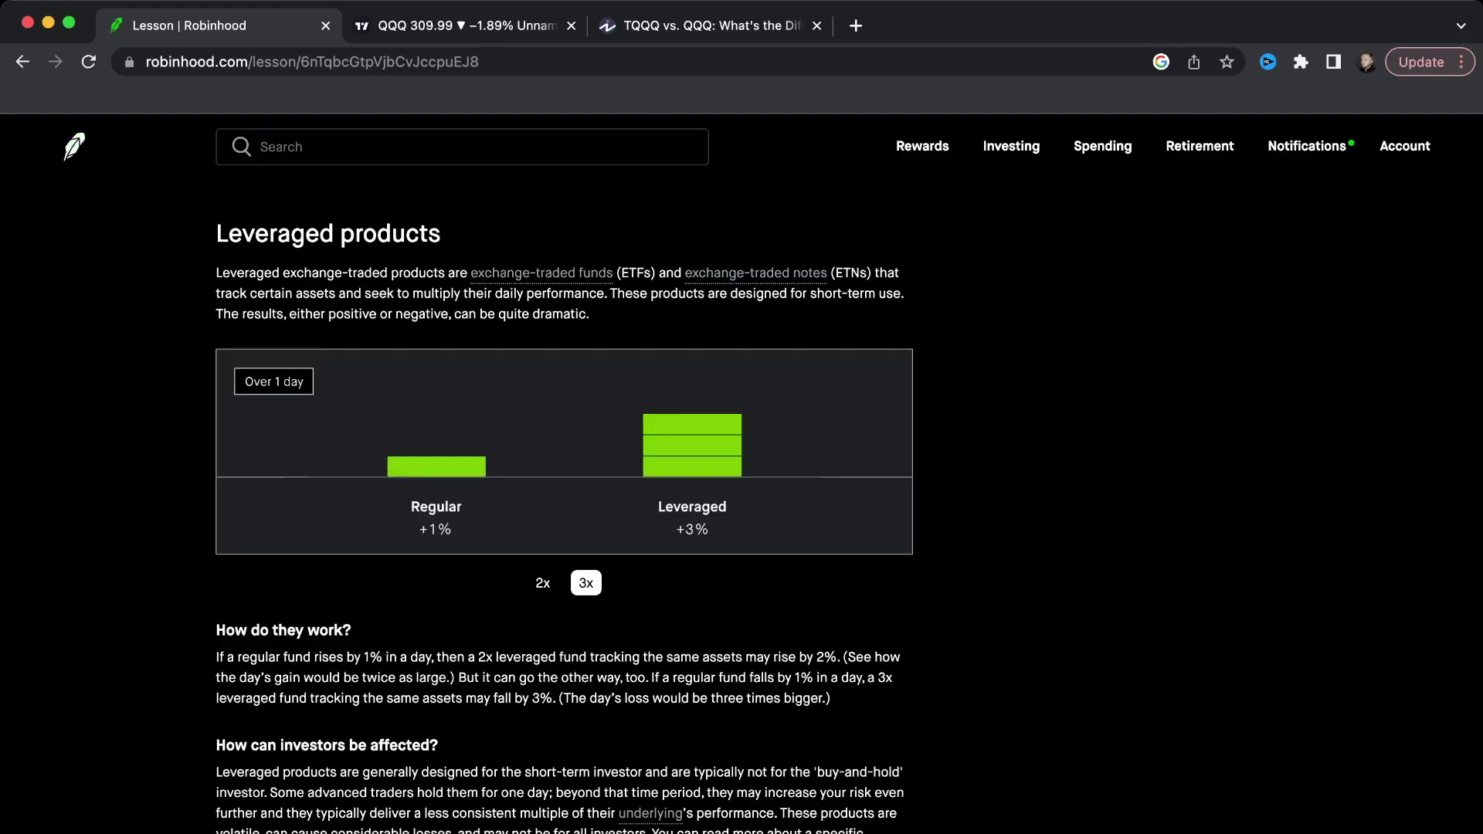
key("super+bracketleft")
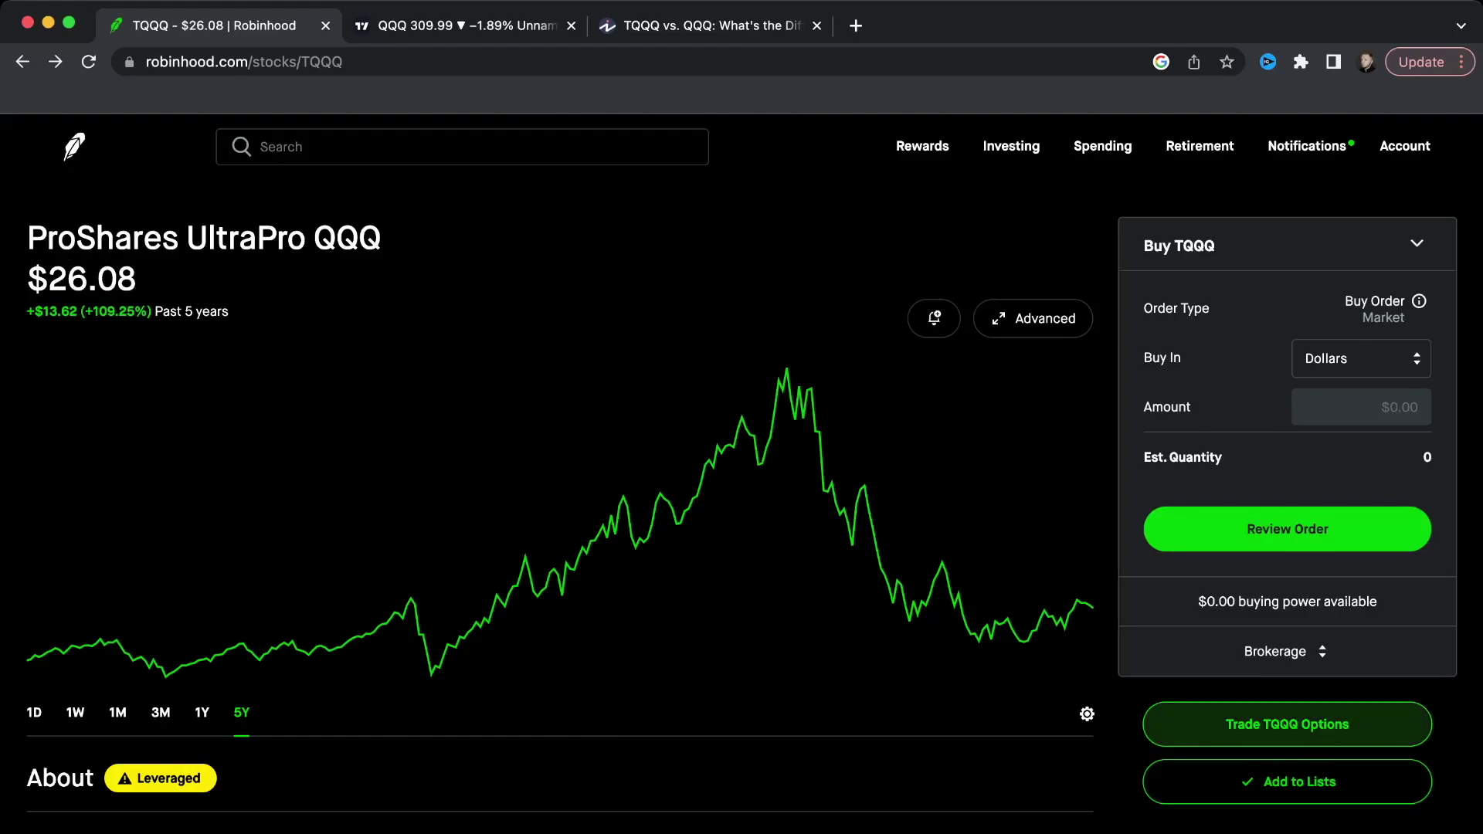
- Show the TQQQ call chain for the May 19 (24d) expiry, scrolled down to the $18 strikes
left_click(1287, 724)
left_click(1251, 781)
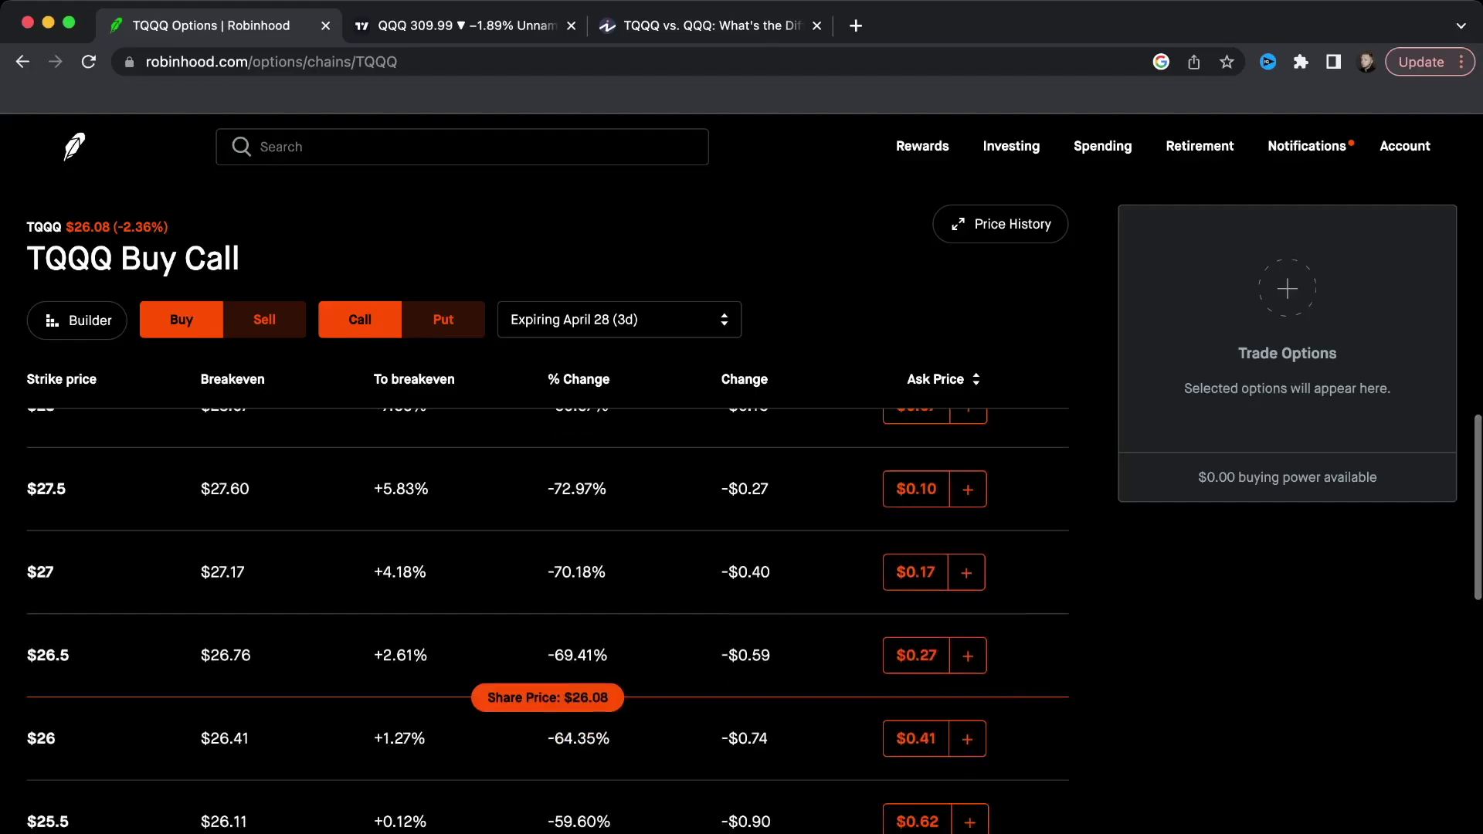
left_click(618, 319)
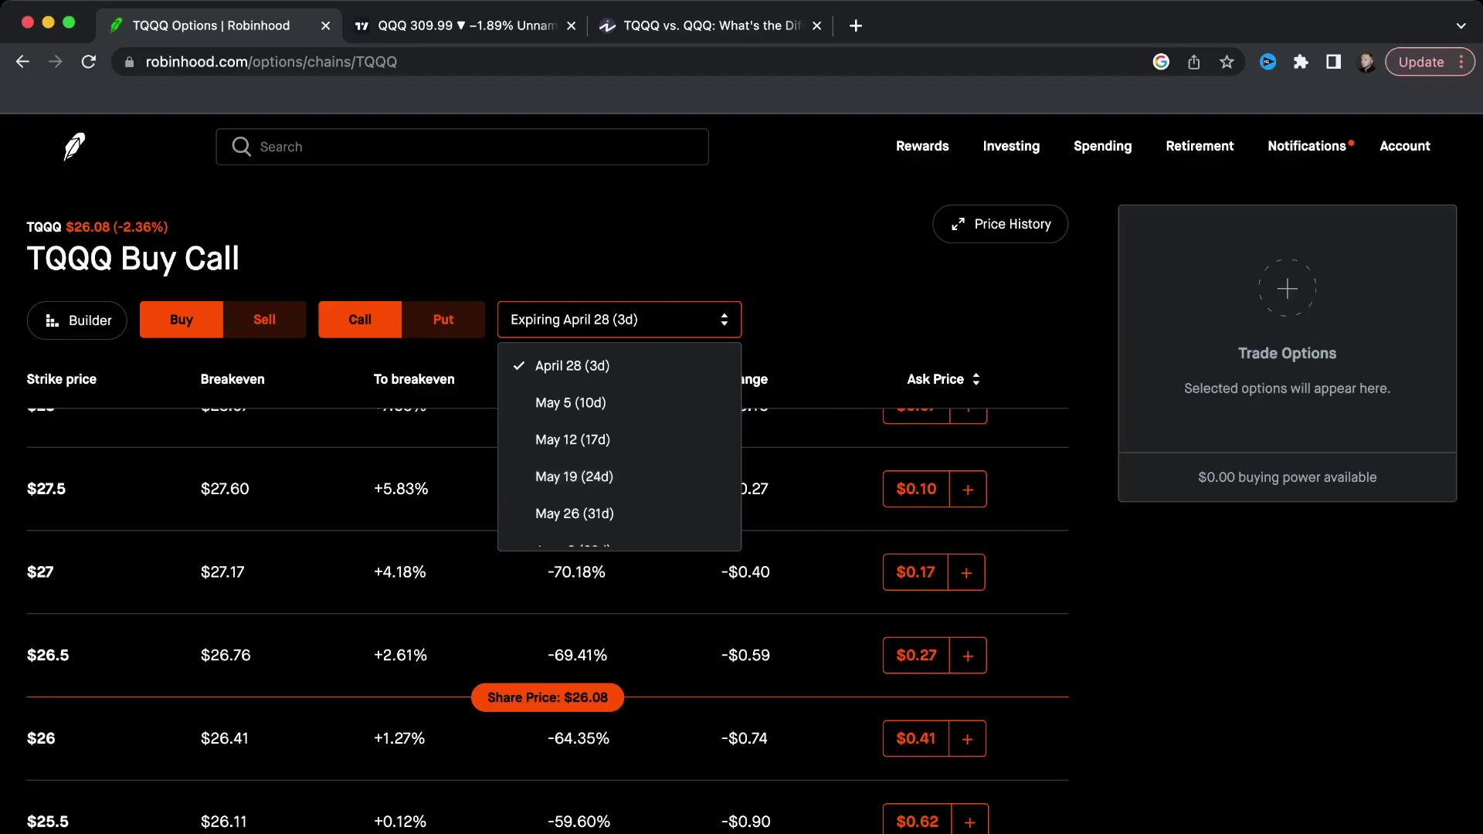
left_click(574, 476)
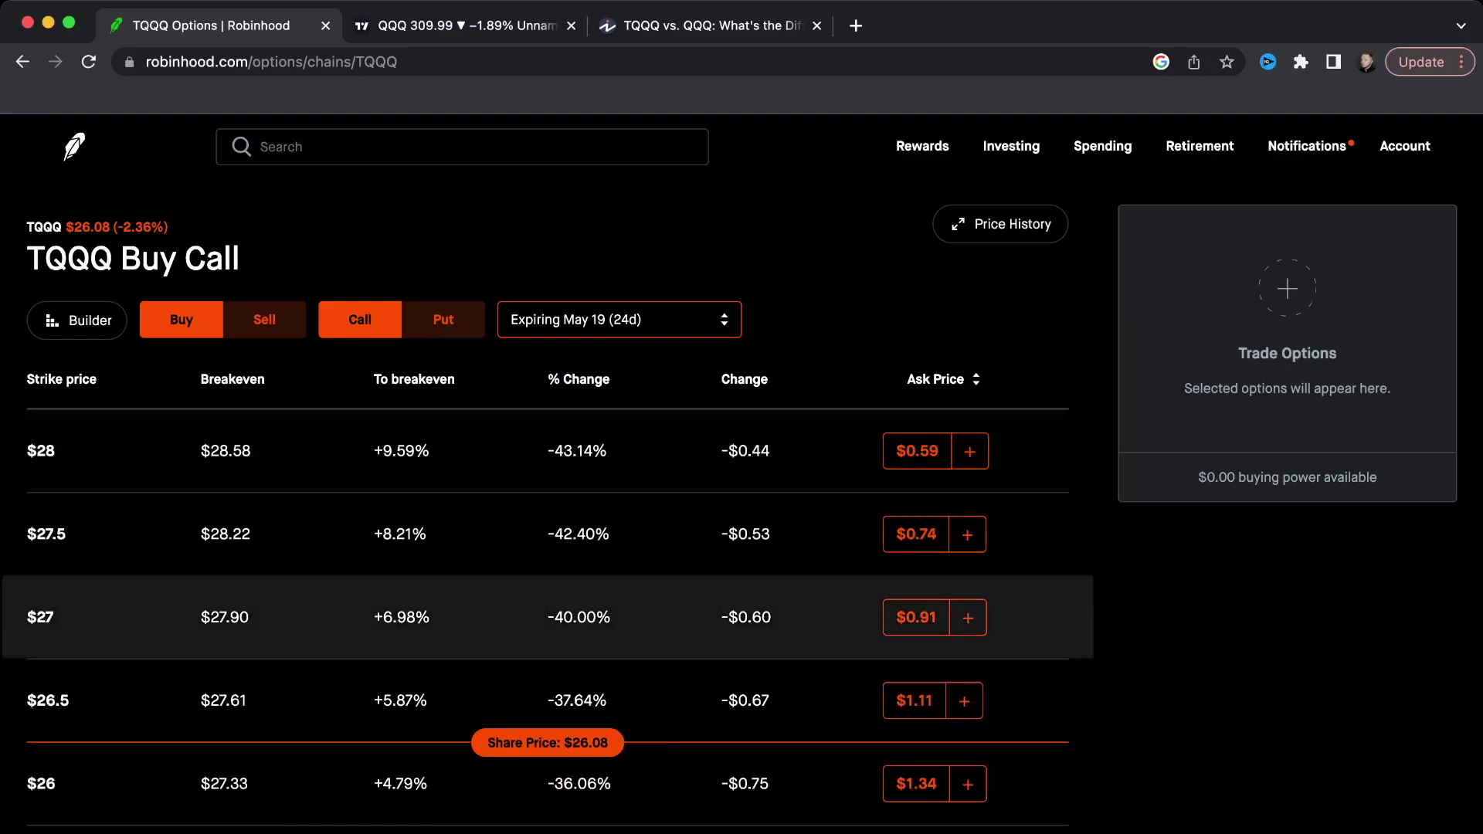
scroll(541, 617, "up", 4)
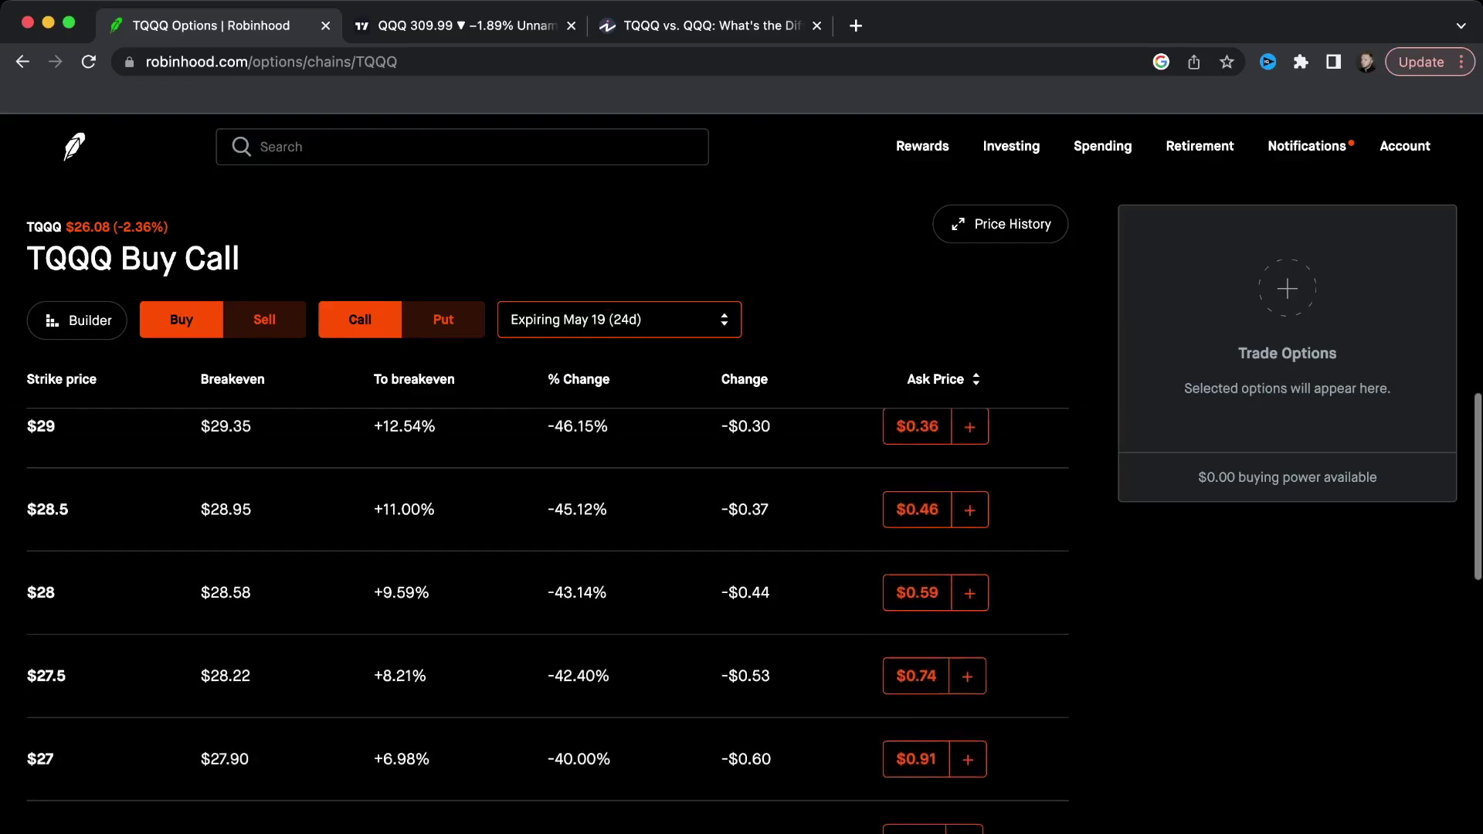
scroll(540, 618, "down", 5)
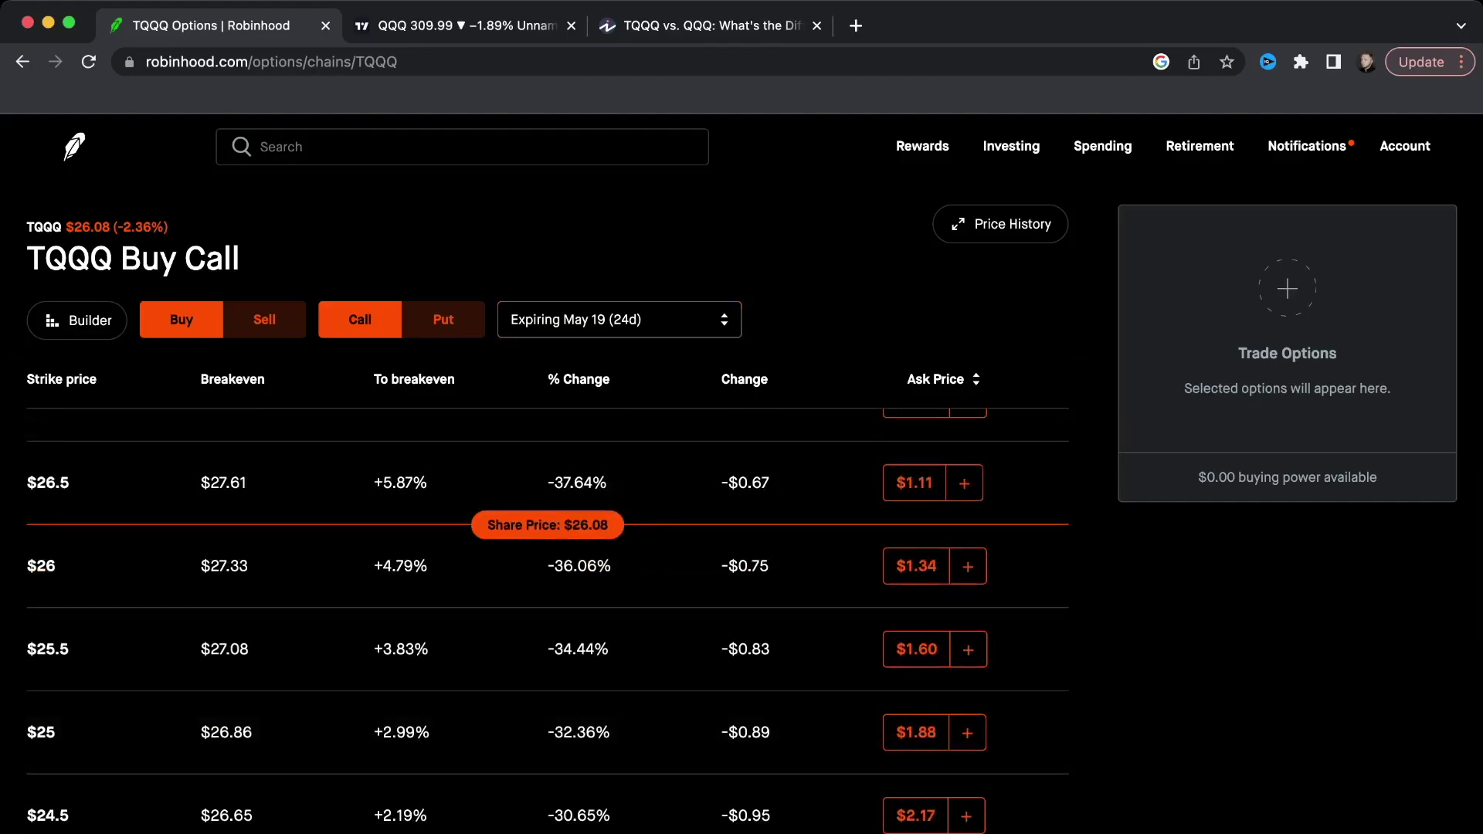
scroll(540, 726, "down", 2)
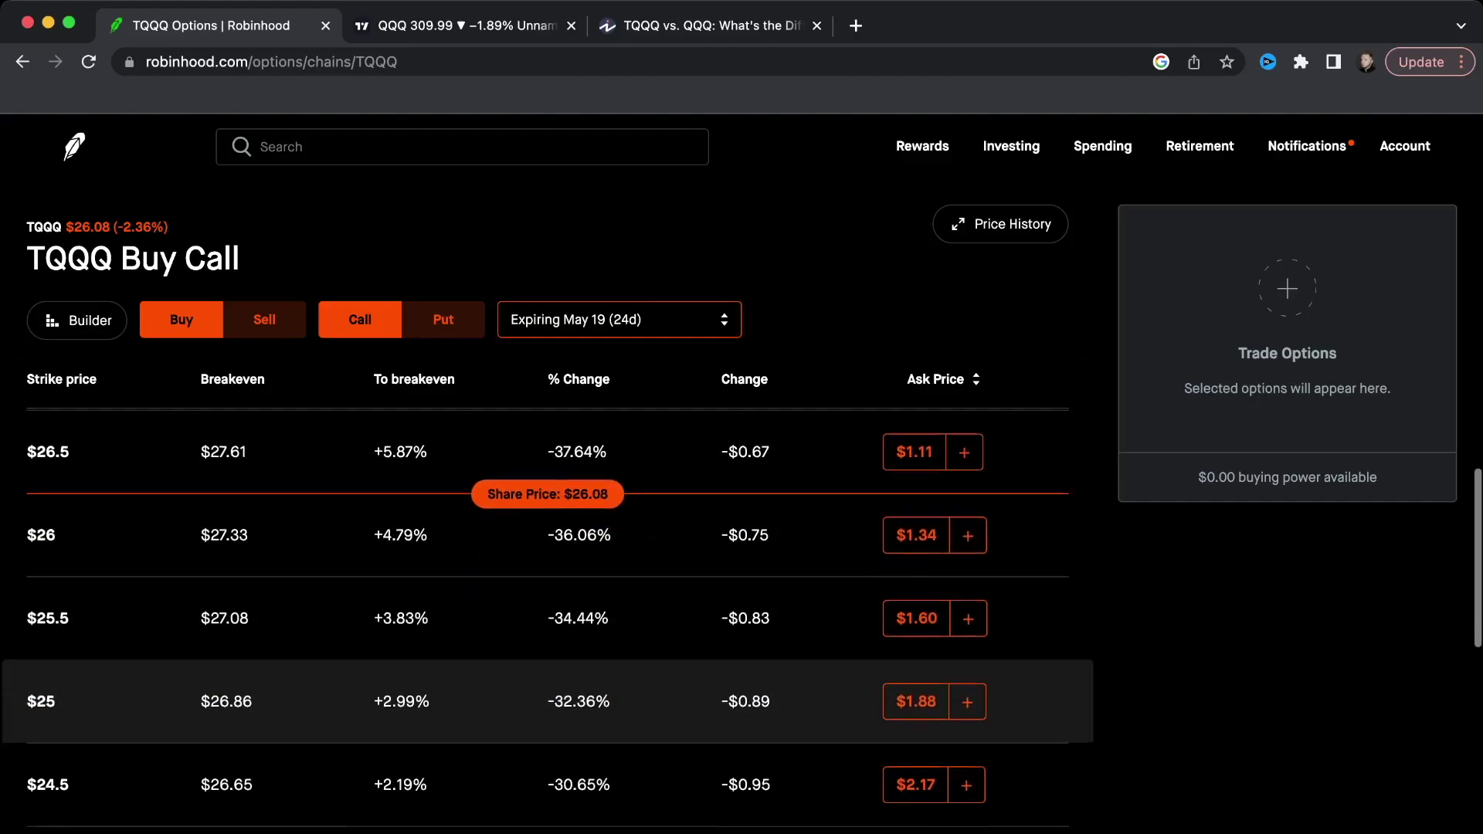
scroll(541, 708, "down", 2)
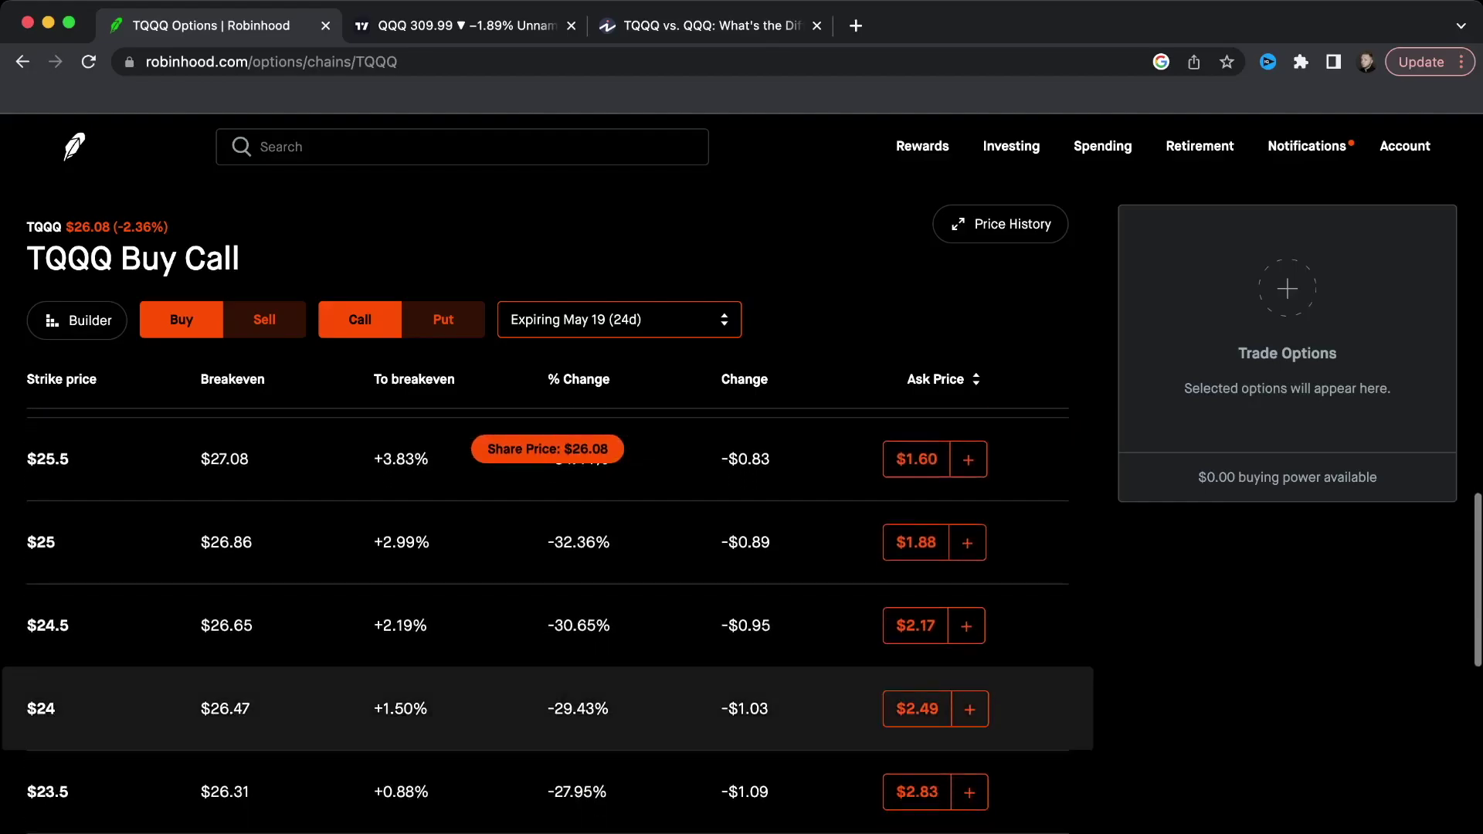
scroll(541, 708, "down", 4)
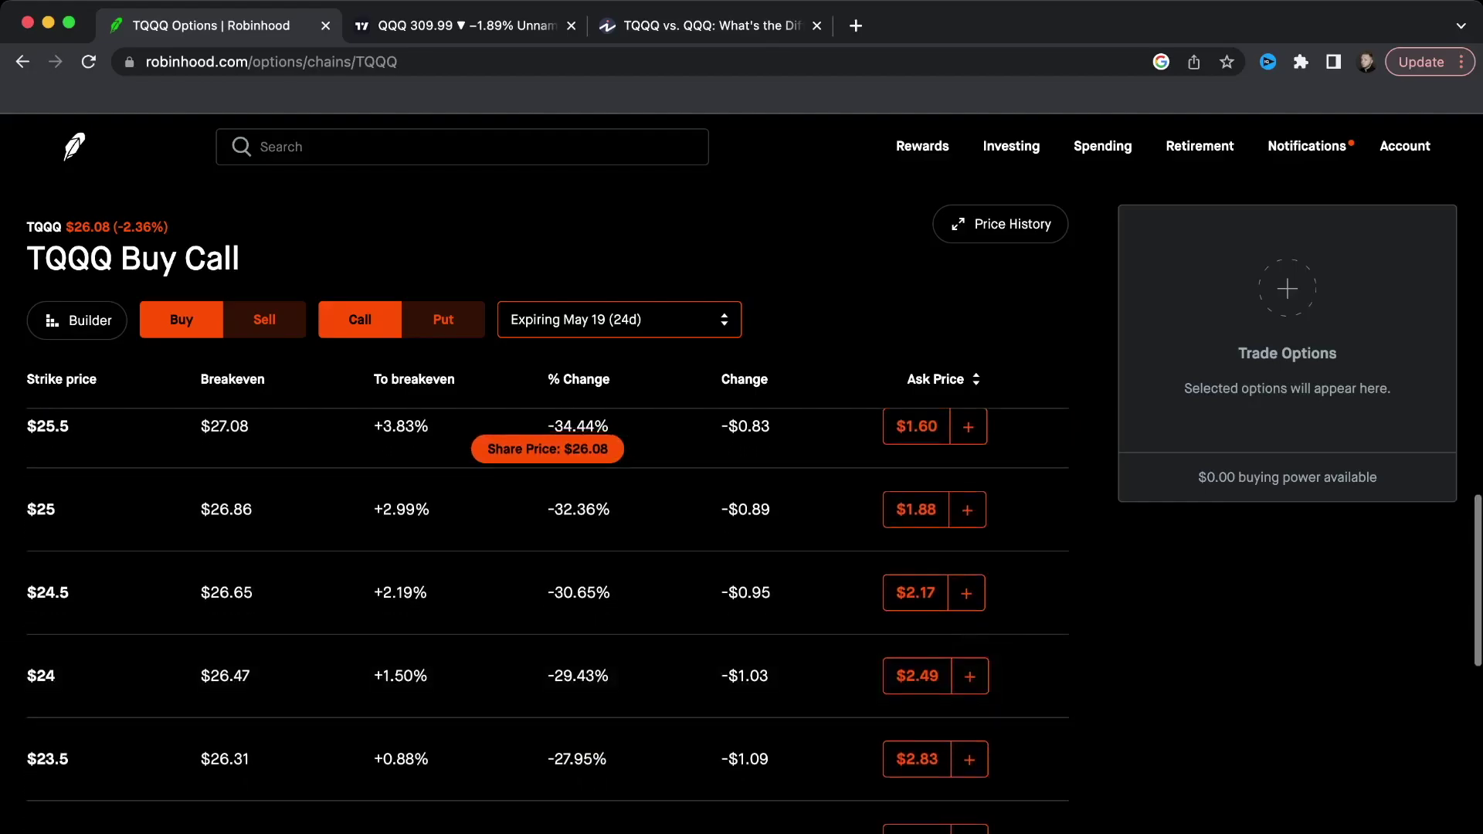
scroll(540, 732, "down", 5)
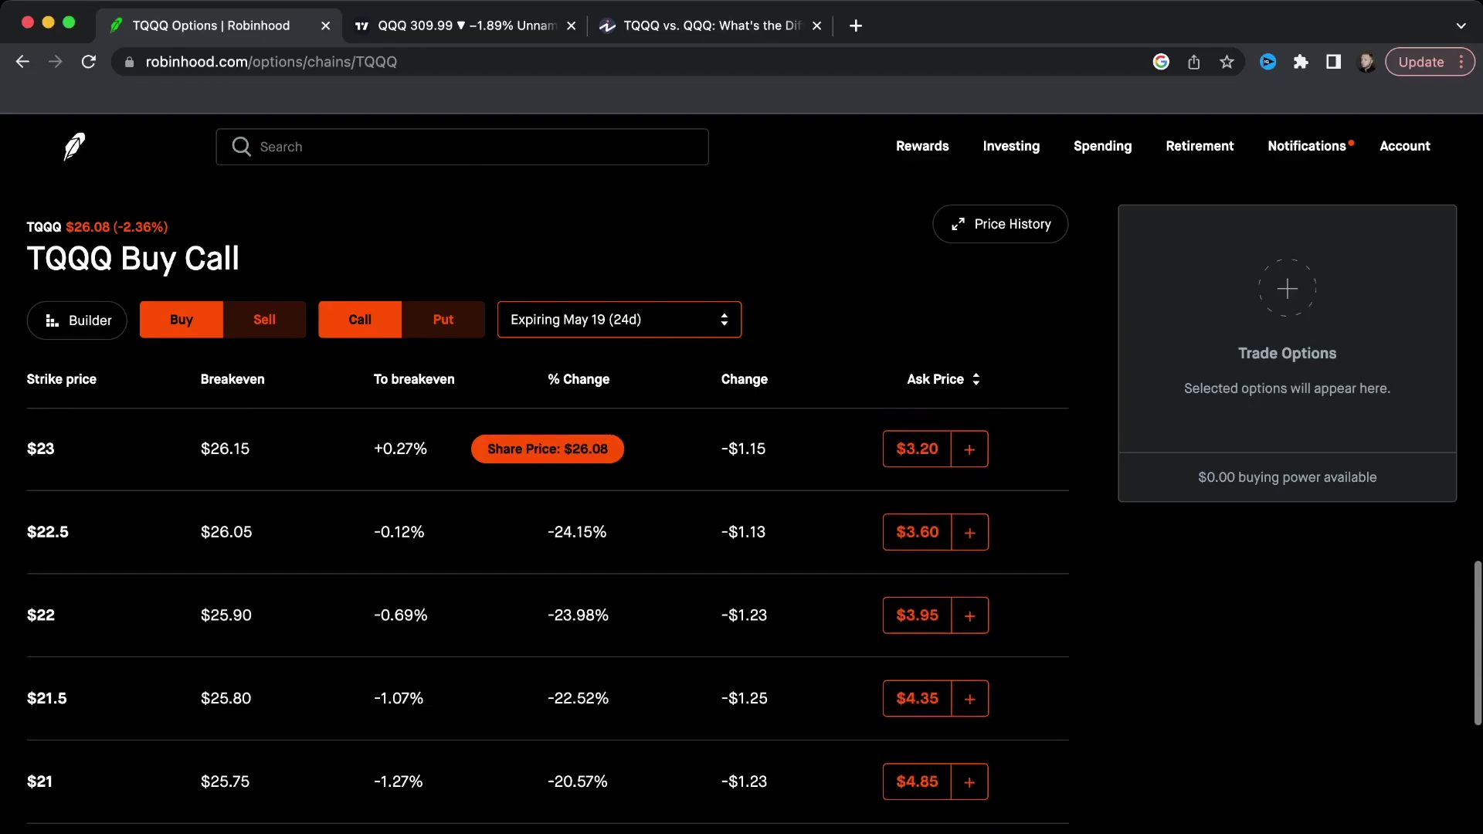
scroll(541, 732, "down", 2)
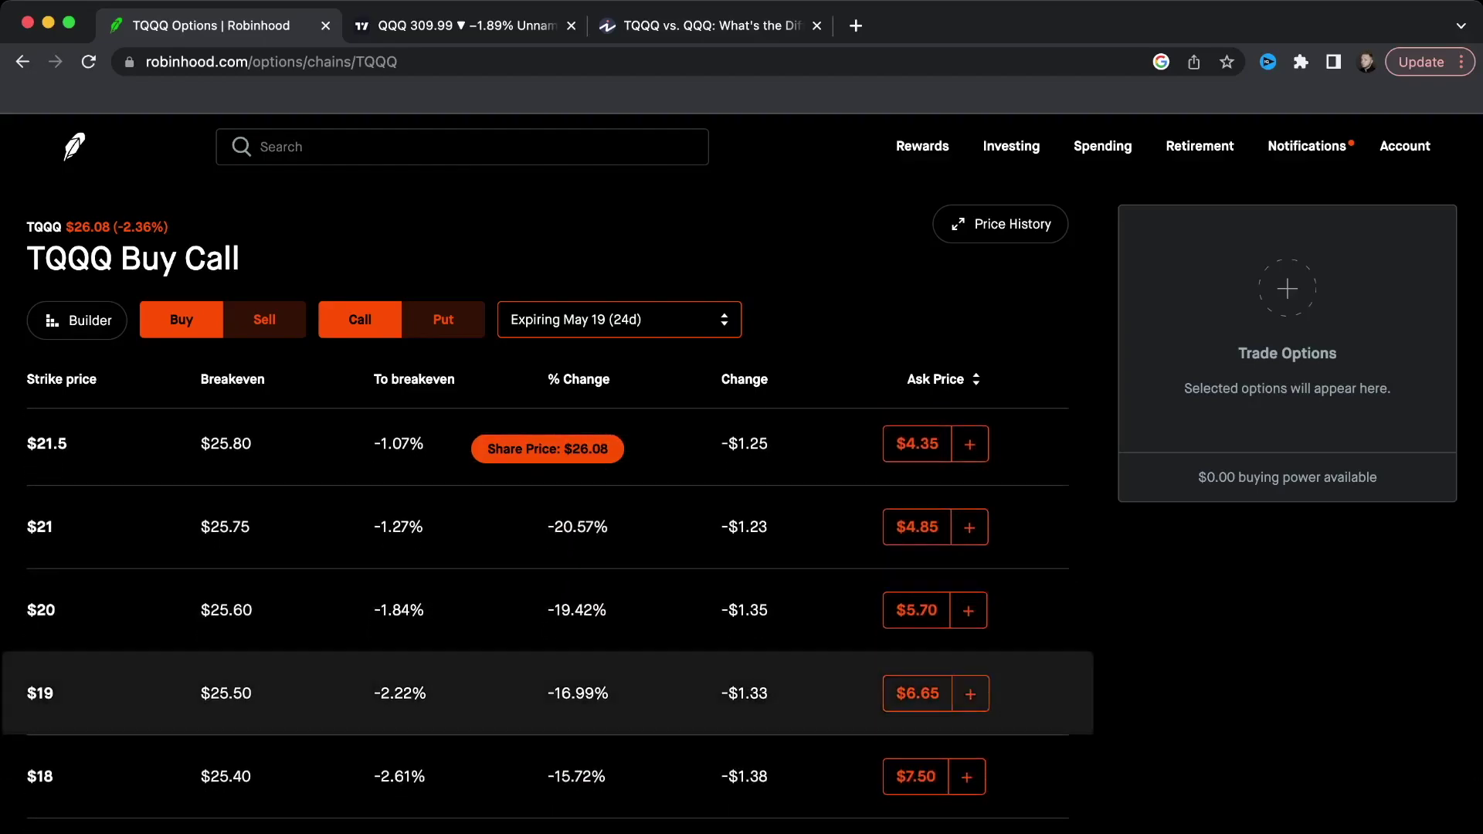
left_click(264, 318)
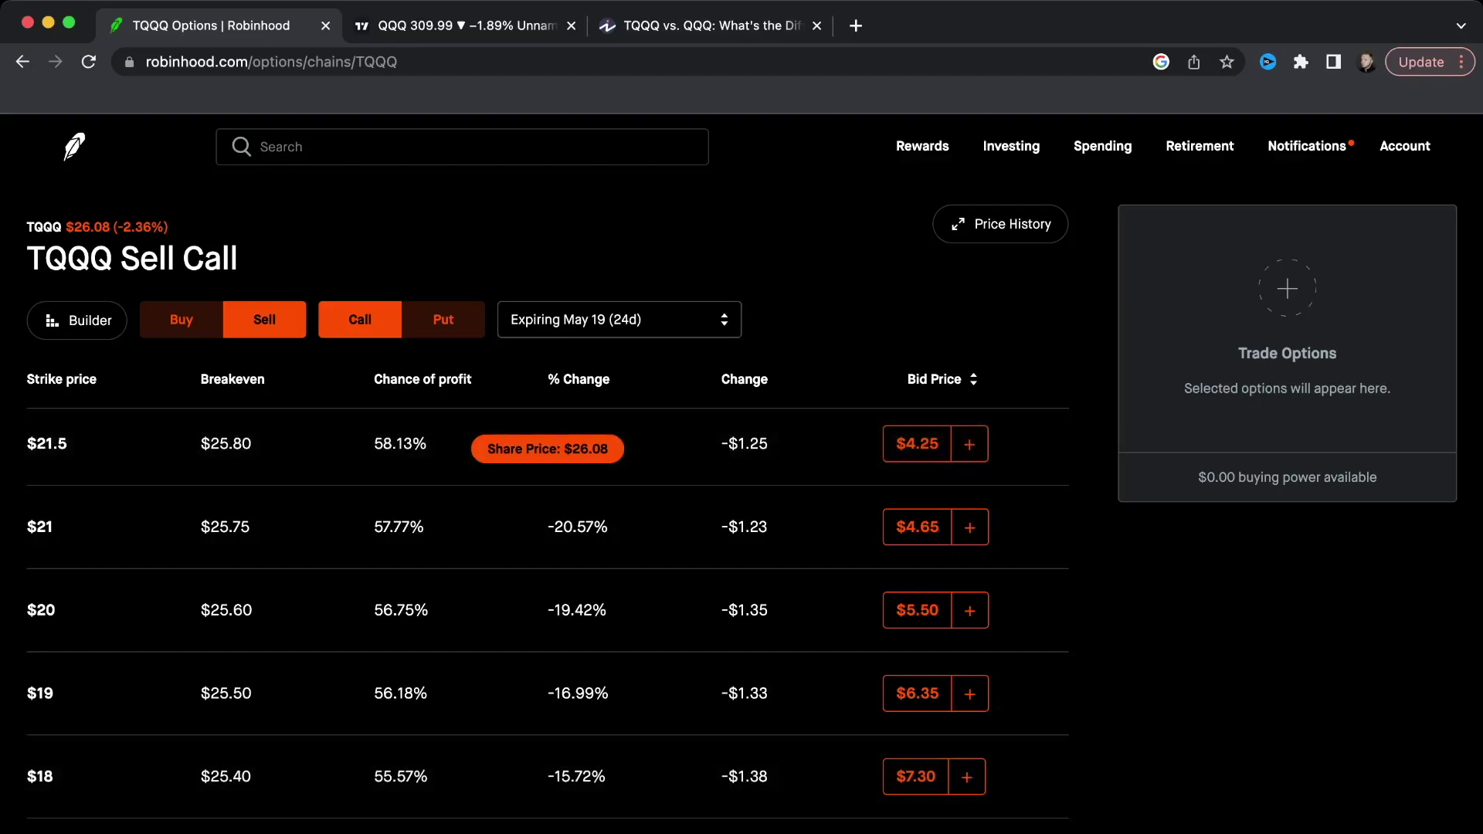
left_click(618, 319)
scroll(618, 448, "up", 1)
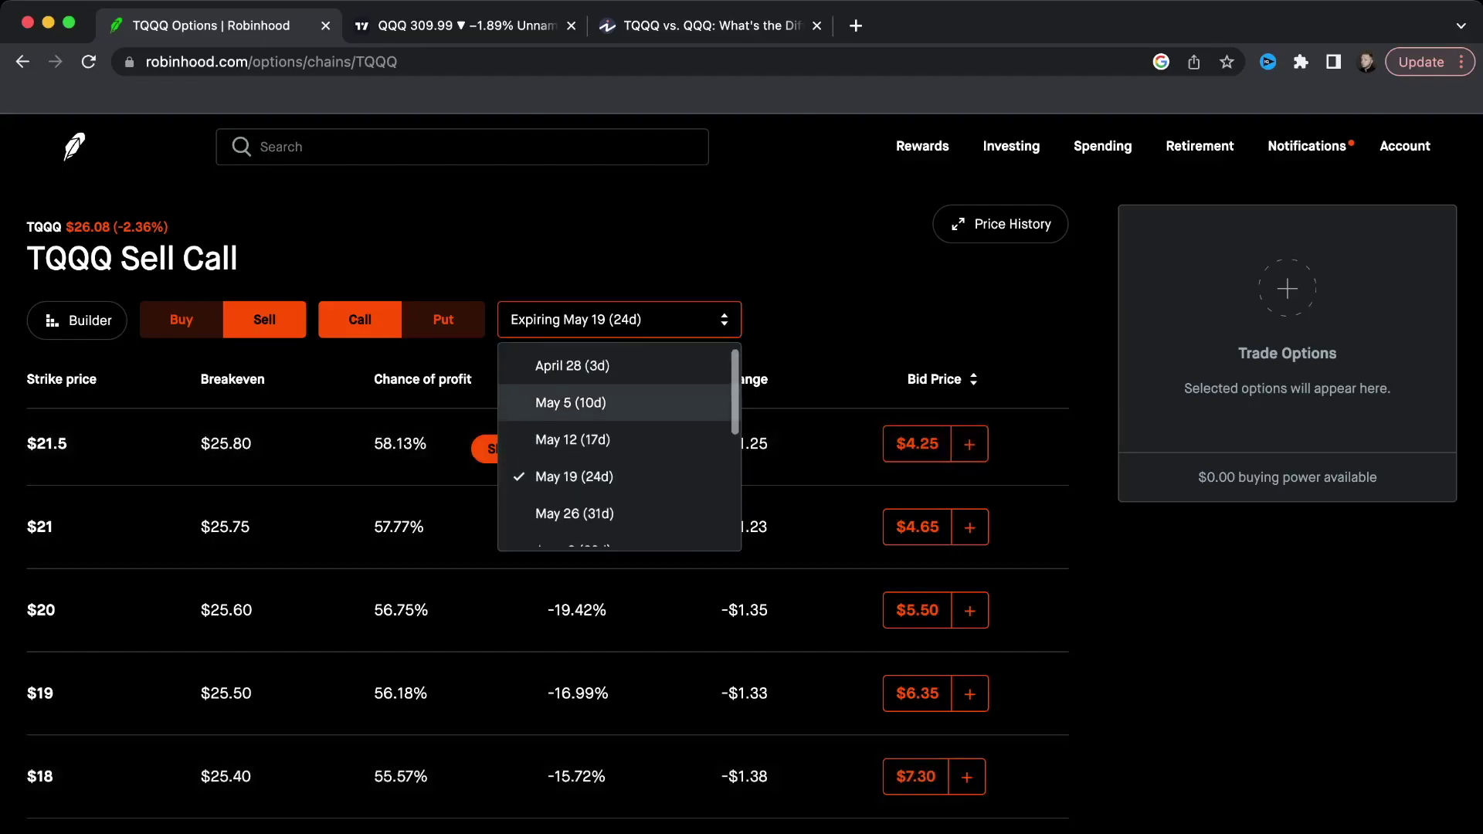
scroll(618, 448, "down", 2)
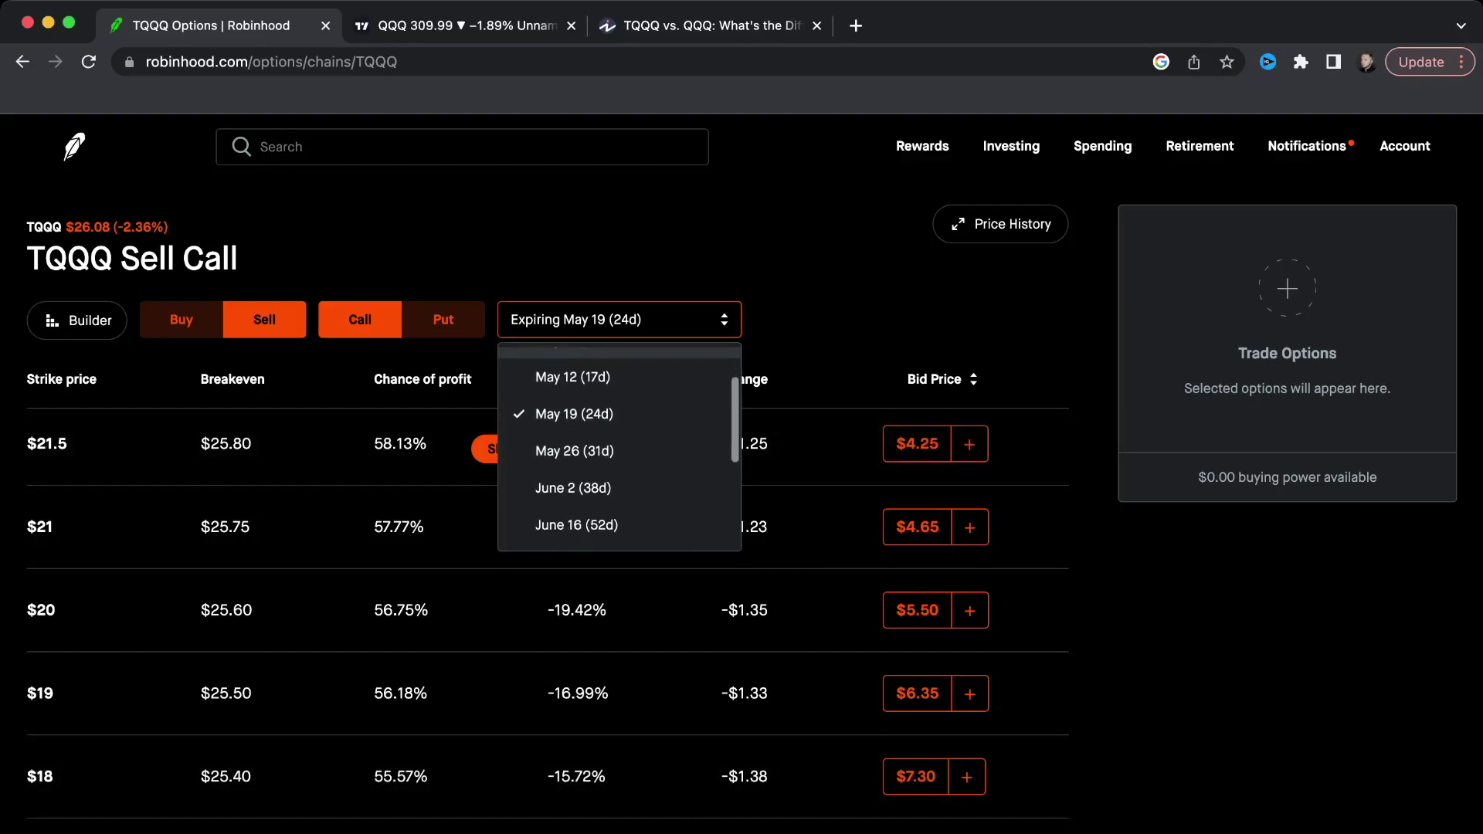
key("Escape")
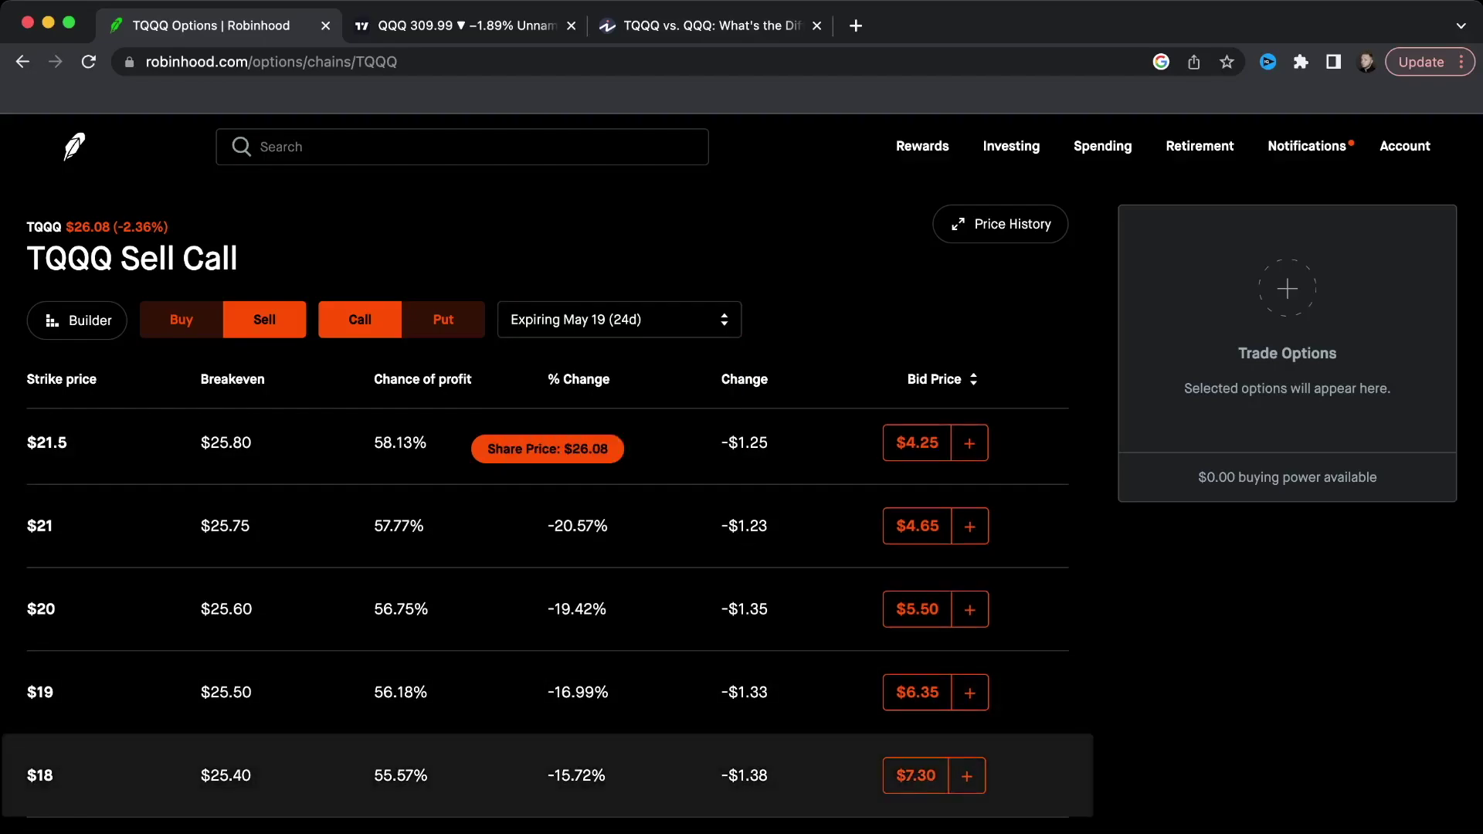
scroll(540, 772, "down", 3)
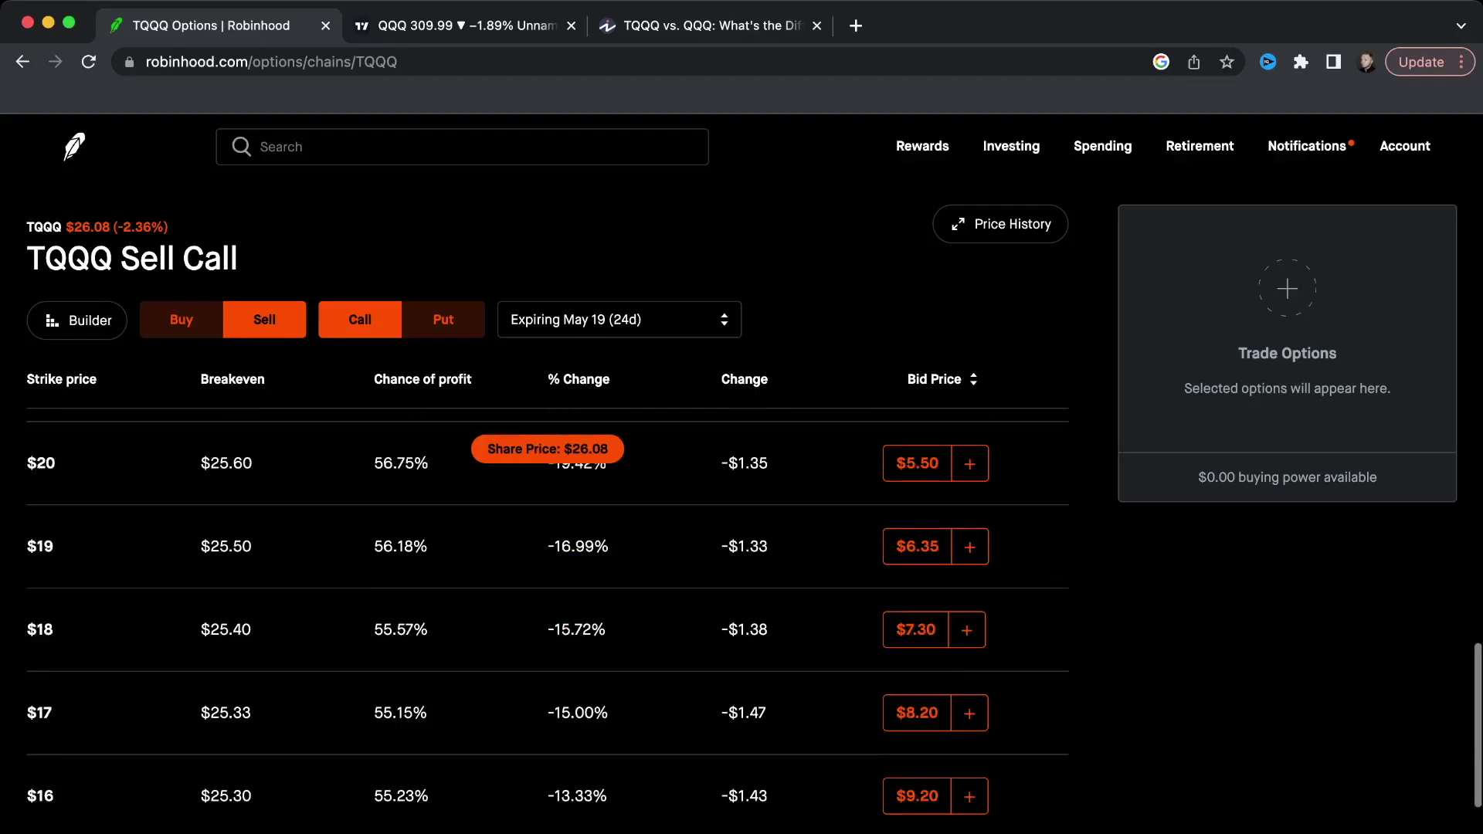
scroll(540, 780, "down", 3)
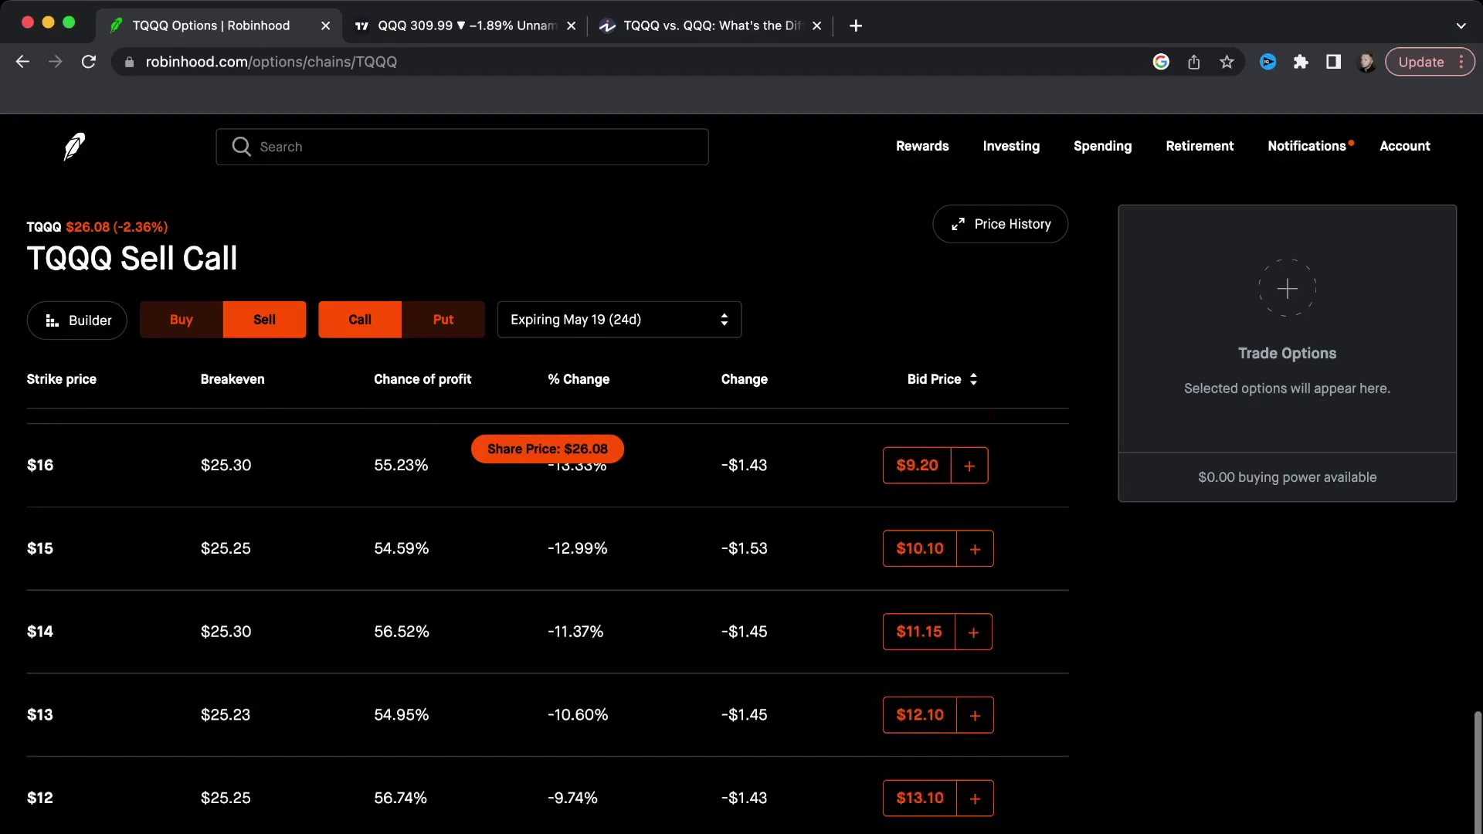
scroll(541, 714, "up", 7)
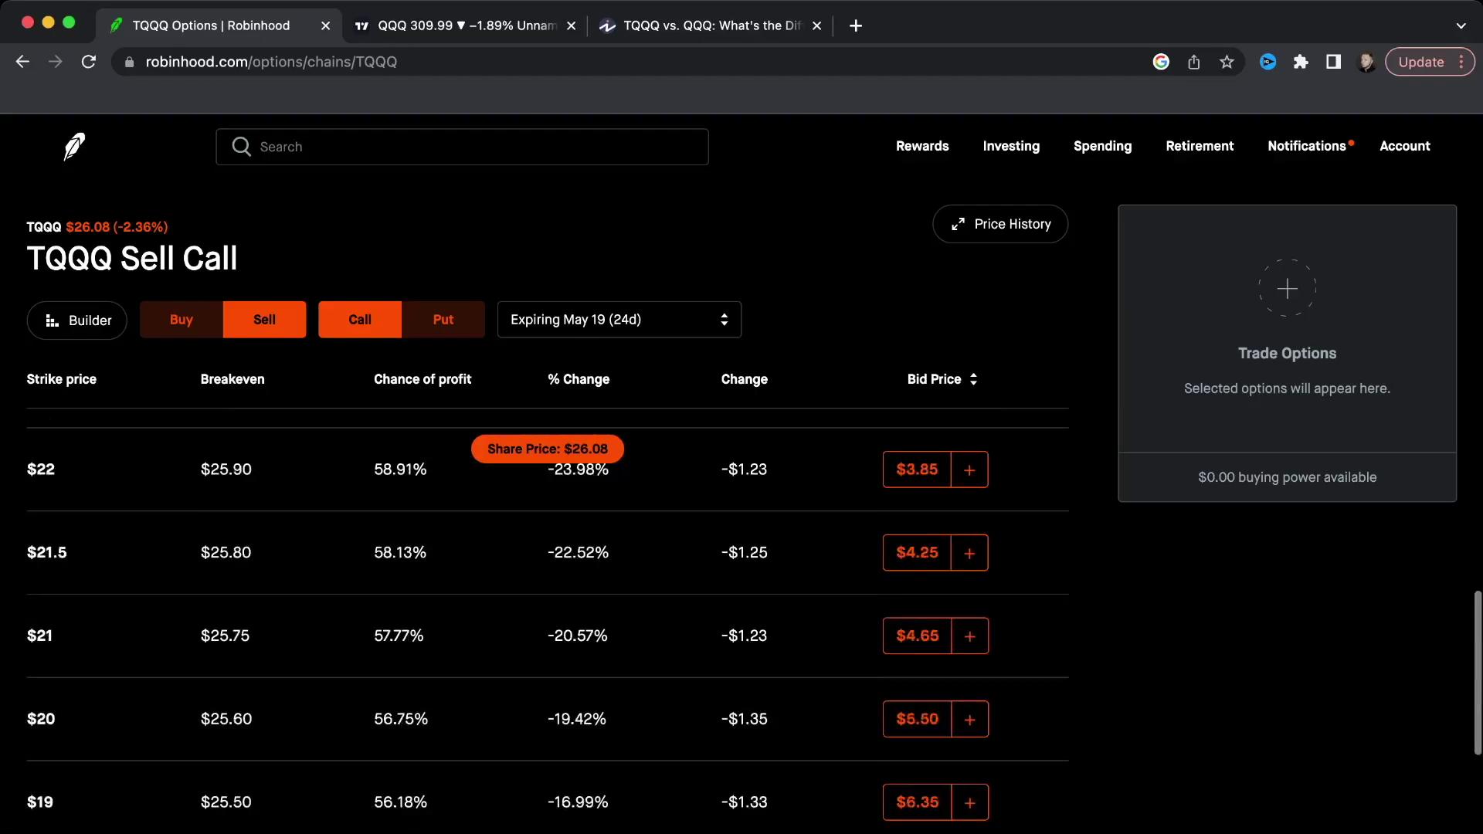
scroll(541, 617, "up", 15)
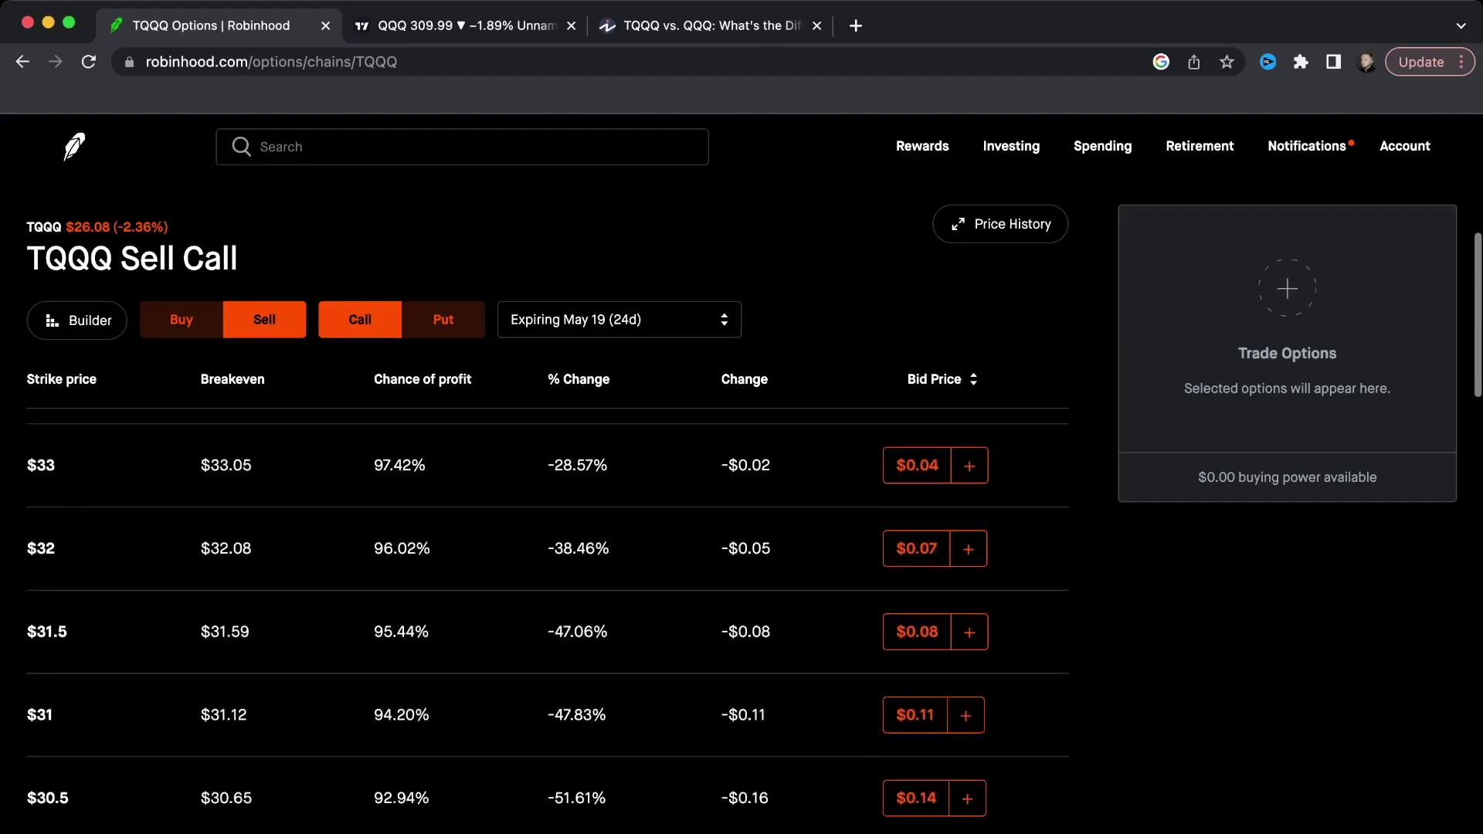
- Switch the TQQQ May 19 chain to Sell Put and add the $19 put to the order
left_click(442, 319)
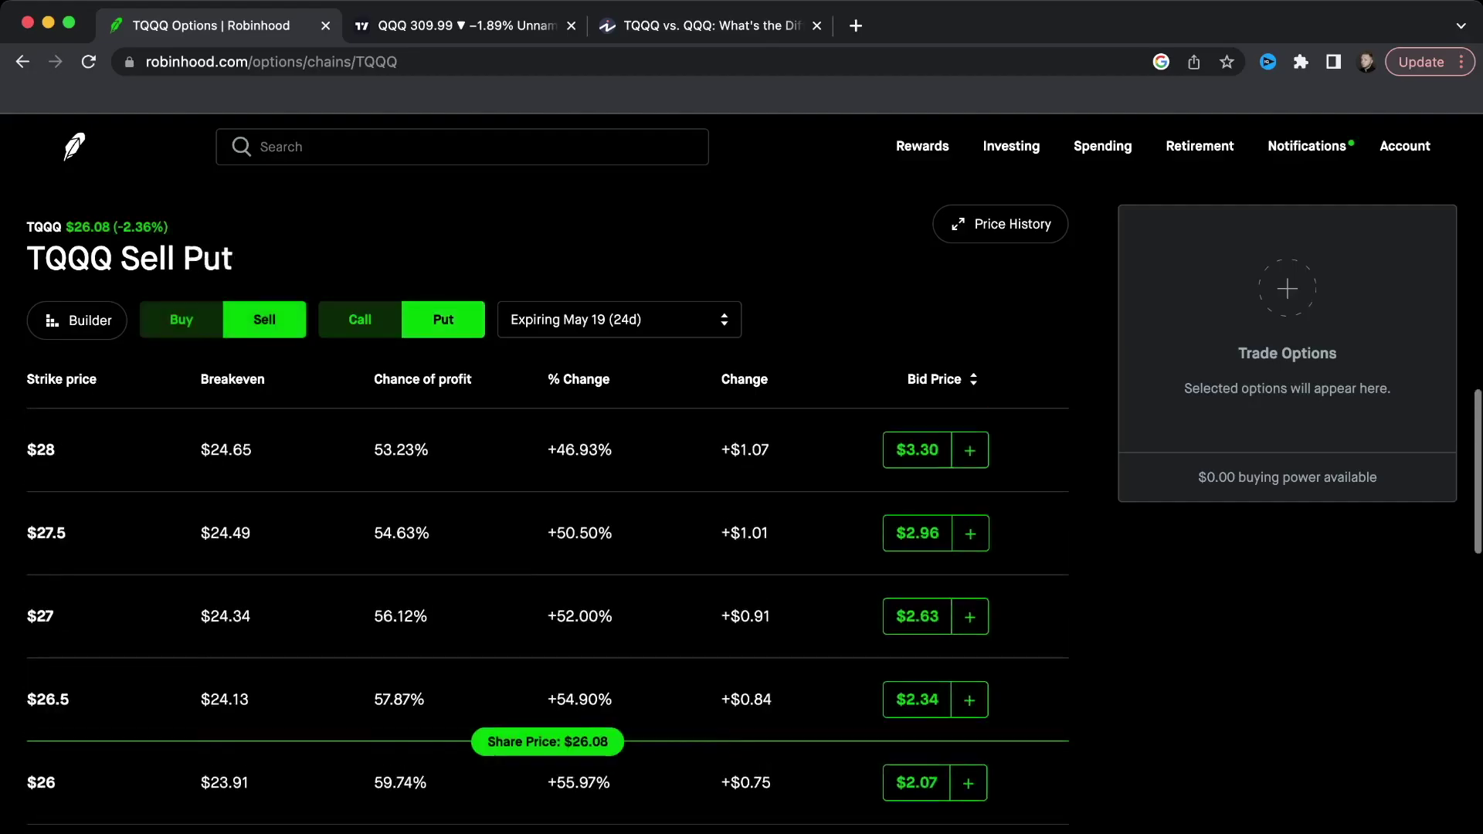
scroll(540, 617, "up", 2)
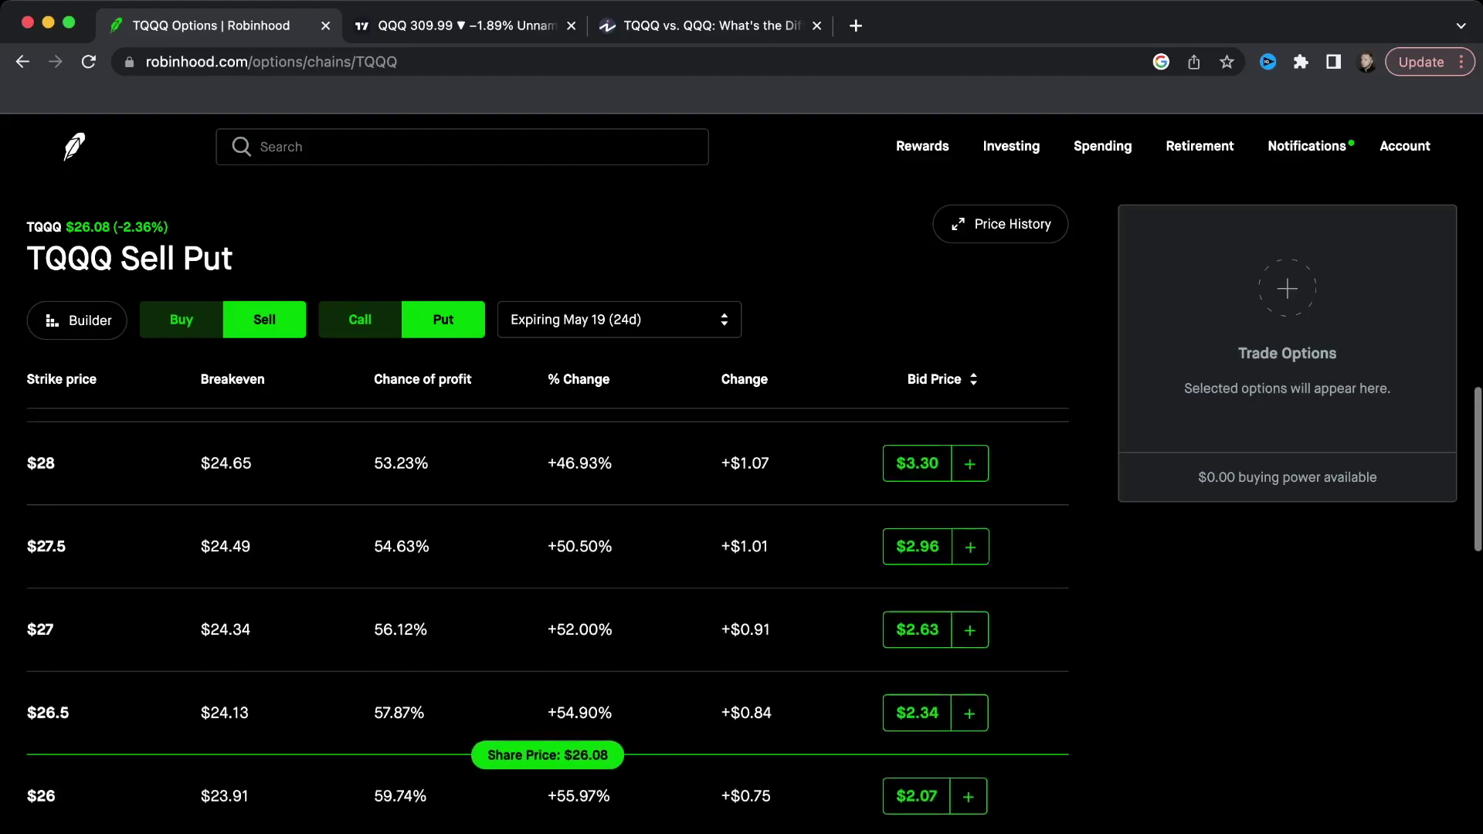
scroll(541, 617, "down", 12)
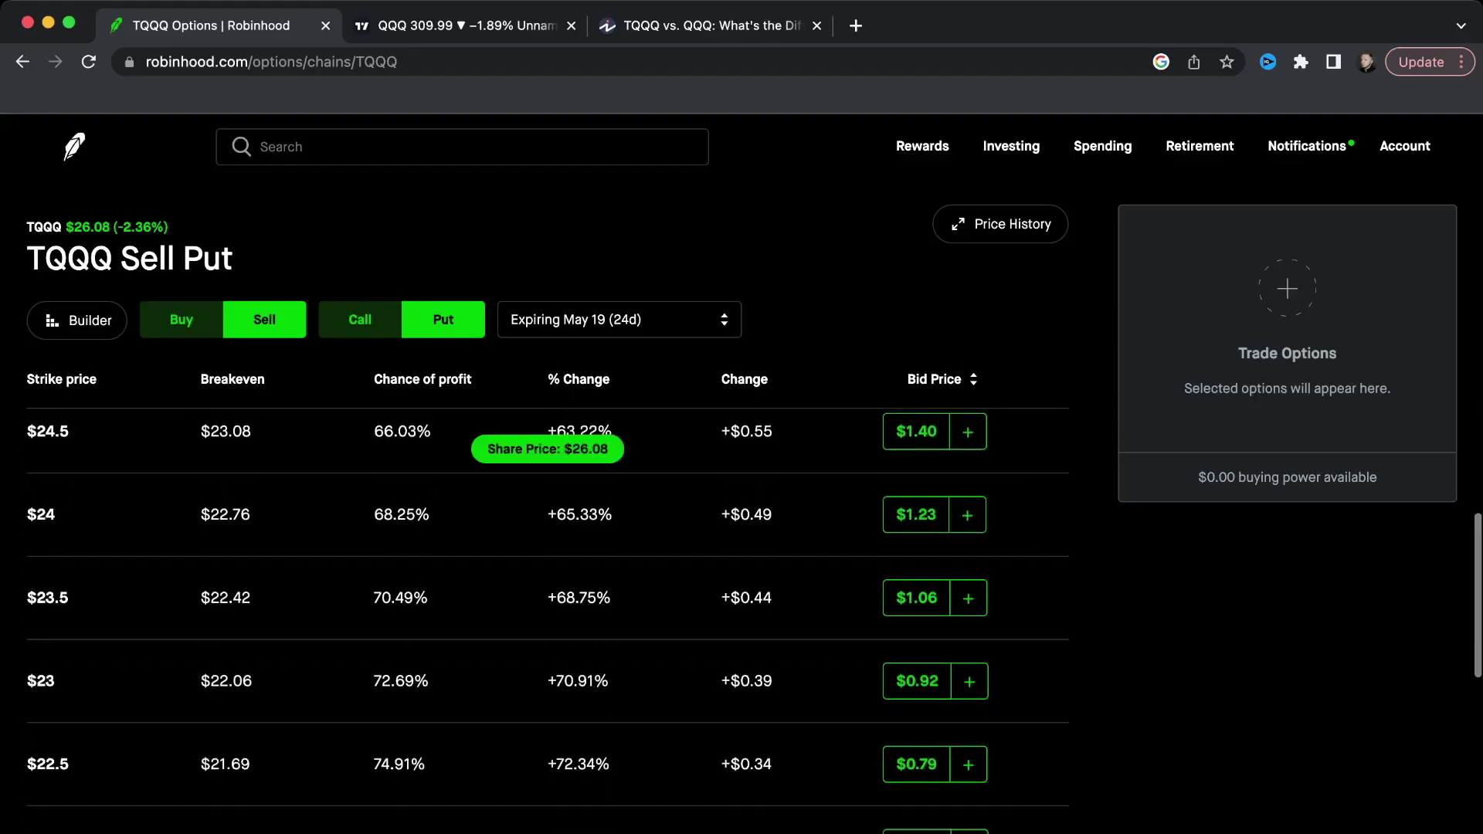
scroll(541, 617, "down", 2)
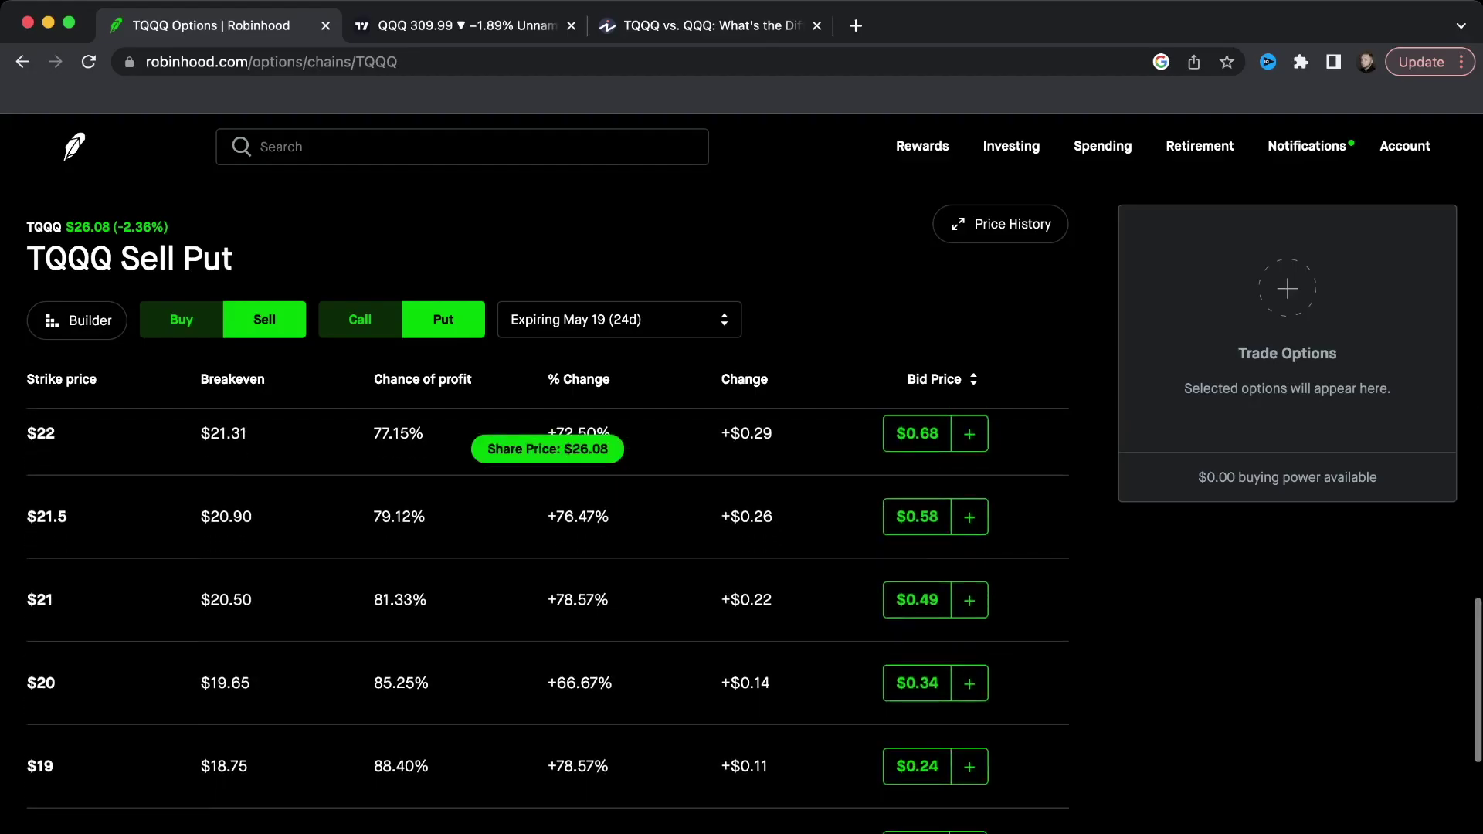
scroll(541, 617, "down", 1)
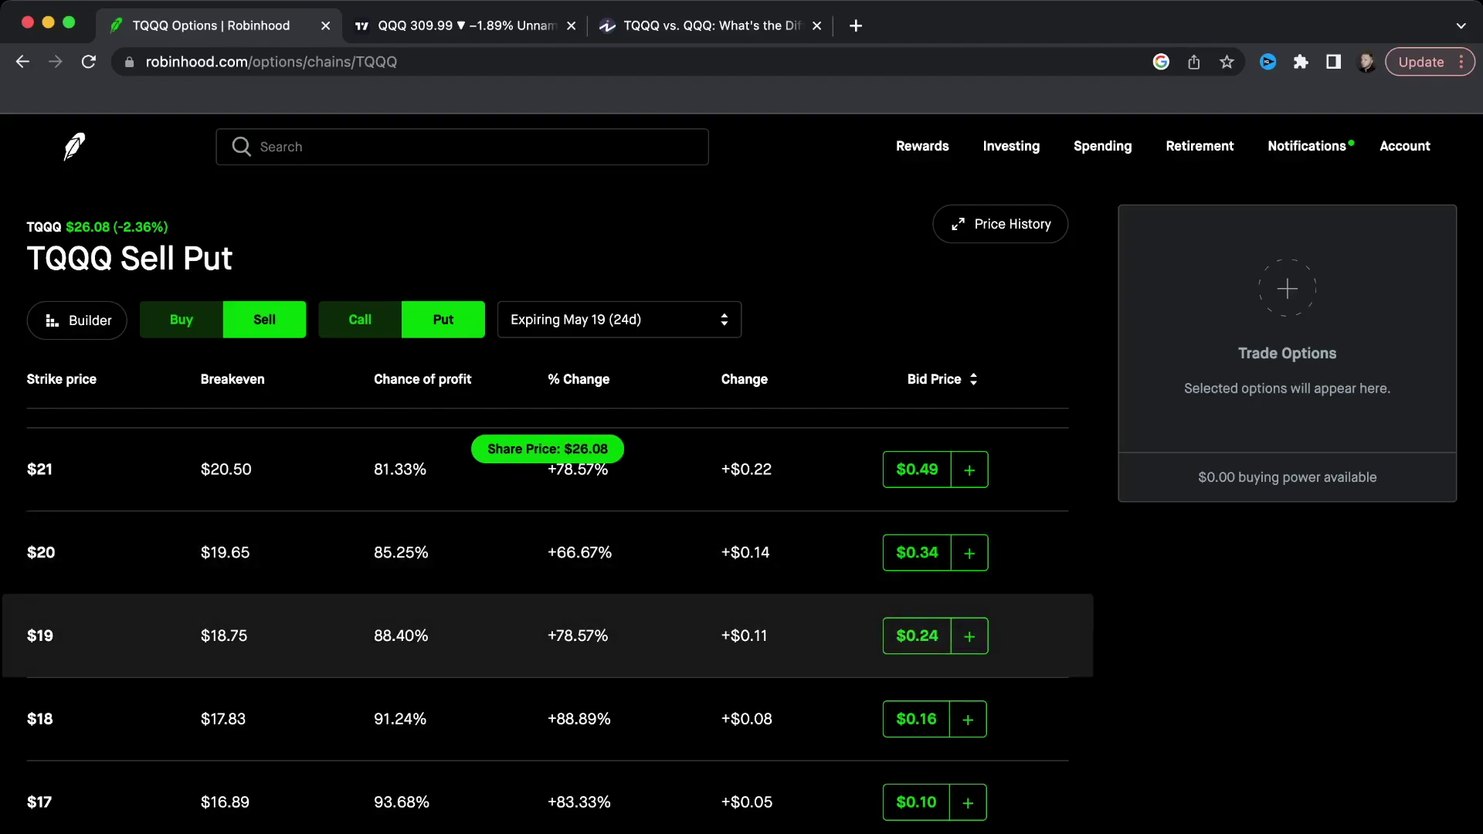
left_click(969, 636)
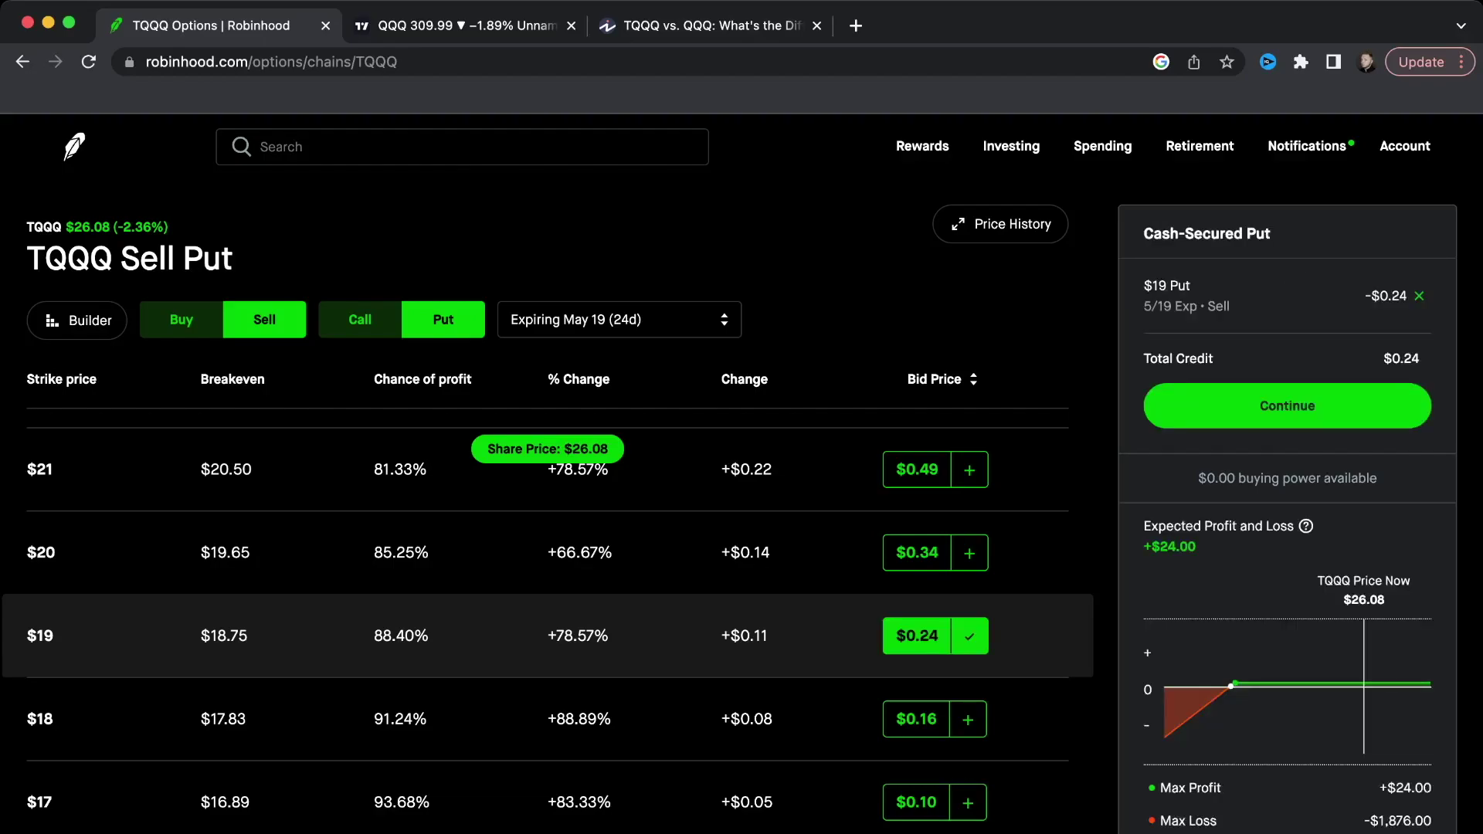
- Review the $19 cash-secured put panel, then start a stock search with 'siofiu'
scroll(1286, 503, "down", 2)
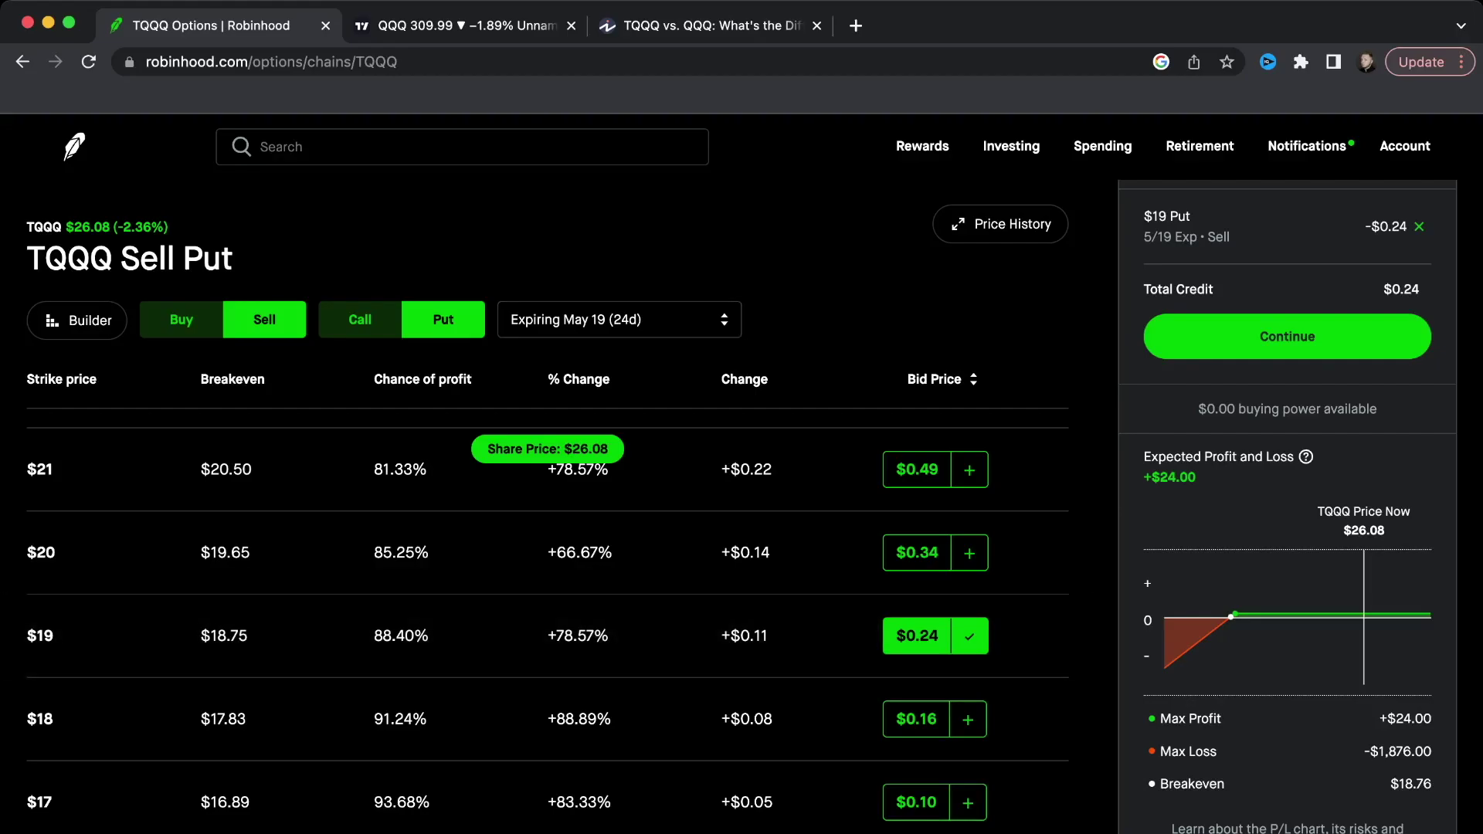
left_click(464, 147)
type("siofiu")
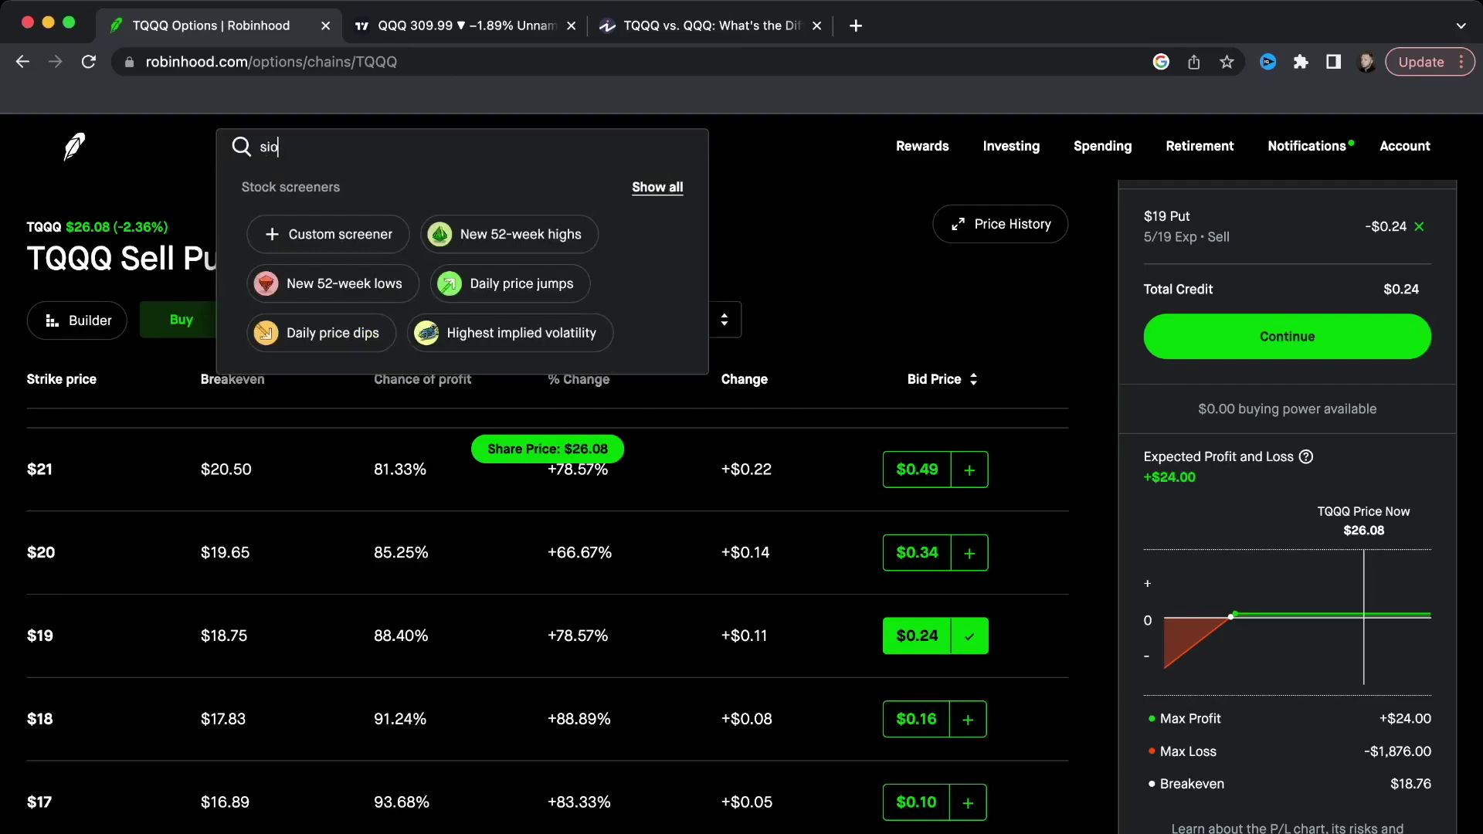
- Correct the search to 'sofi', open SoFi Technologies, and bring up its options chain
key("BackSpace")
key("BackSpace")
key("BackSpace")
key("BackSpace")
key("BackSpace")
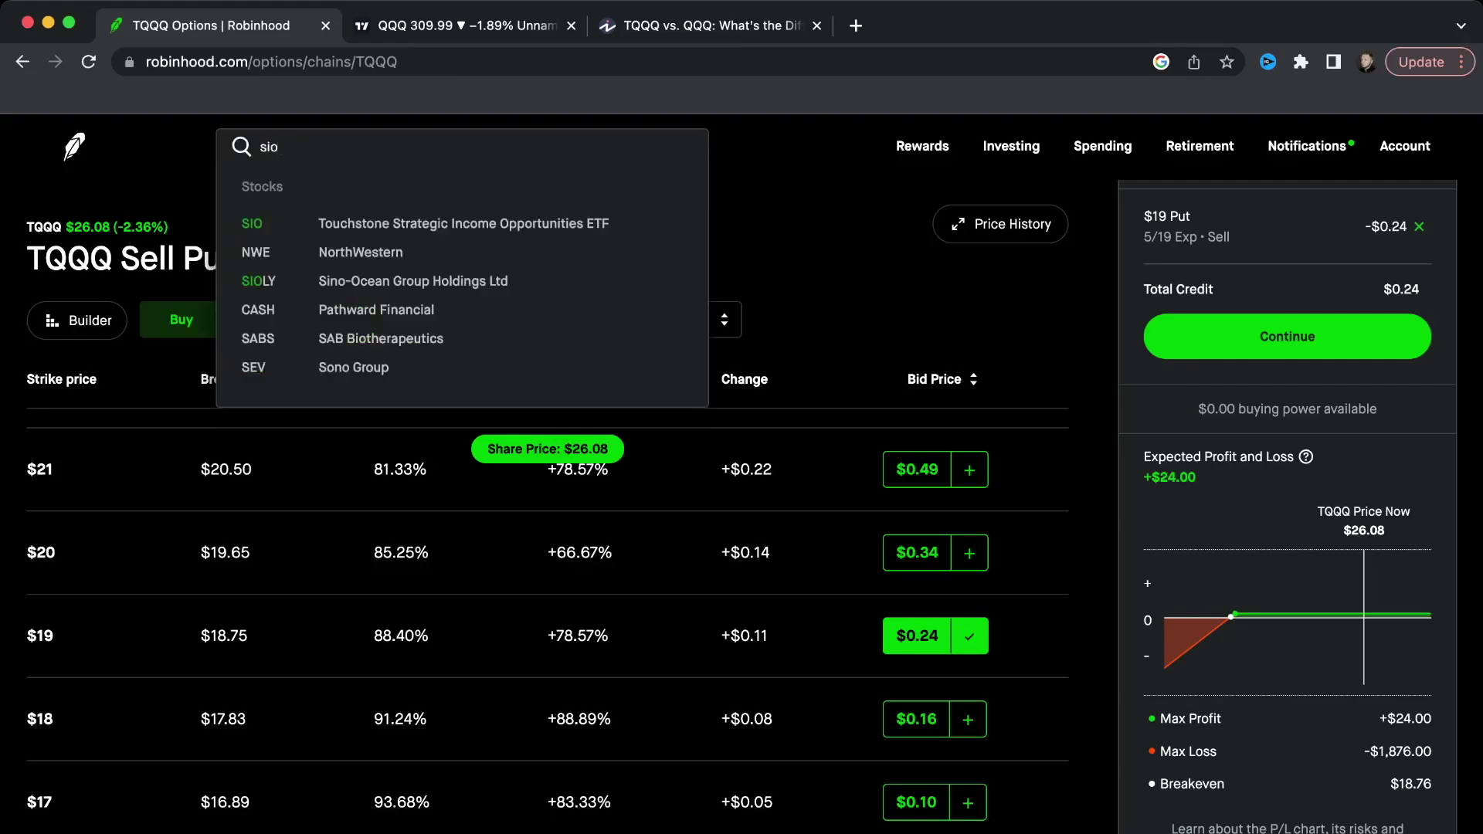
type("ofi")
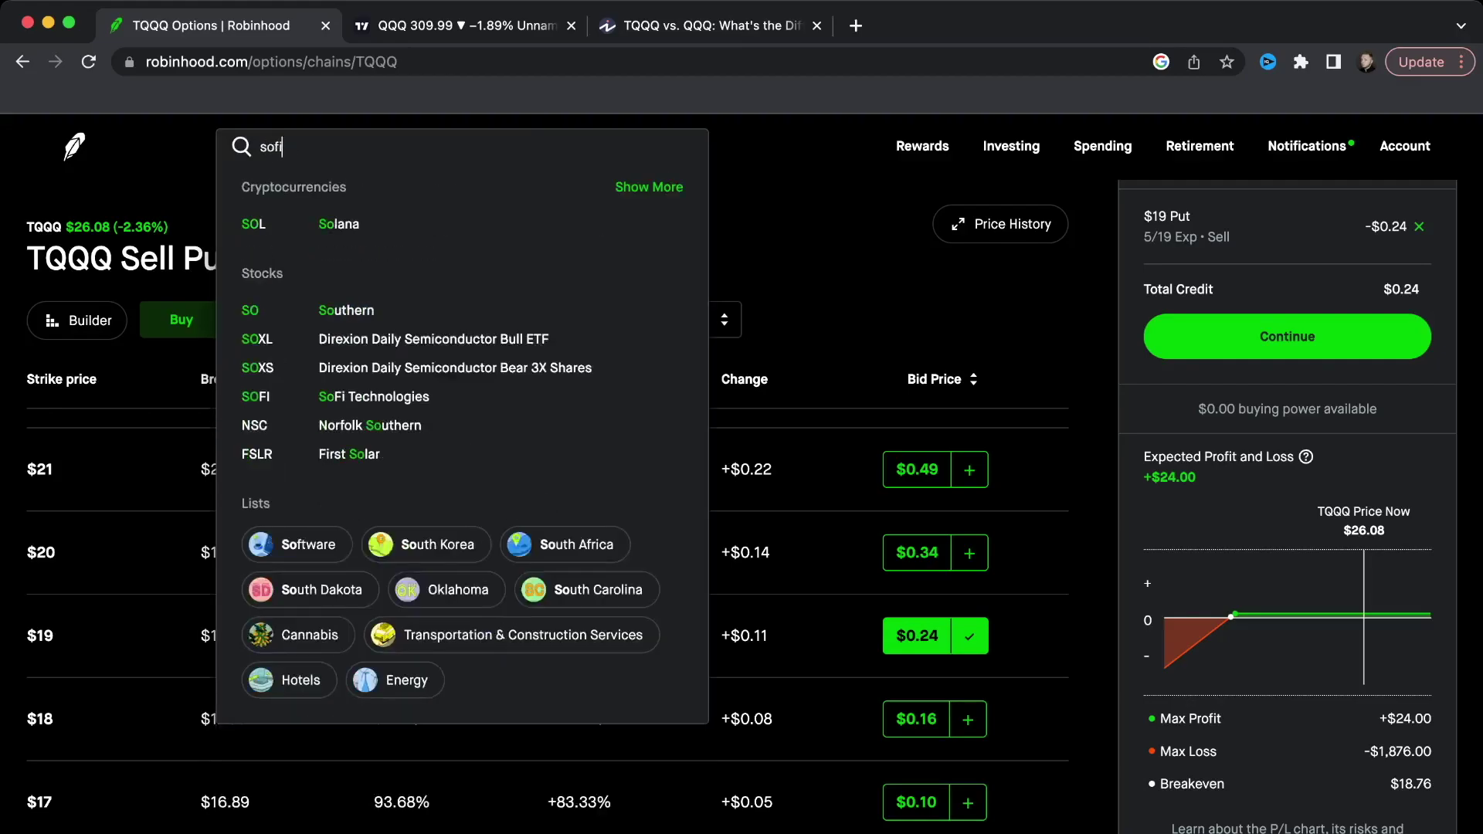
key("Down")
key("Return")
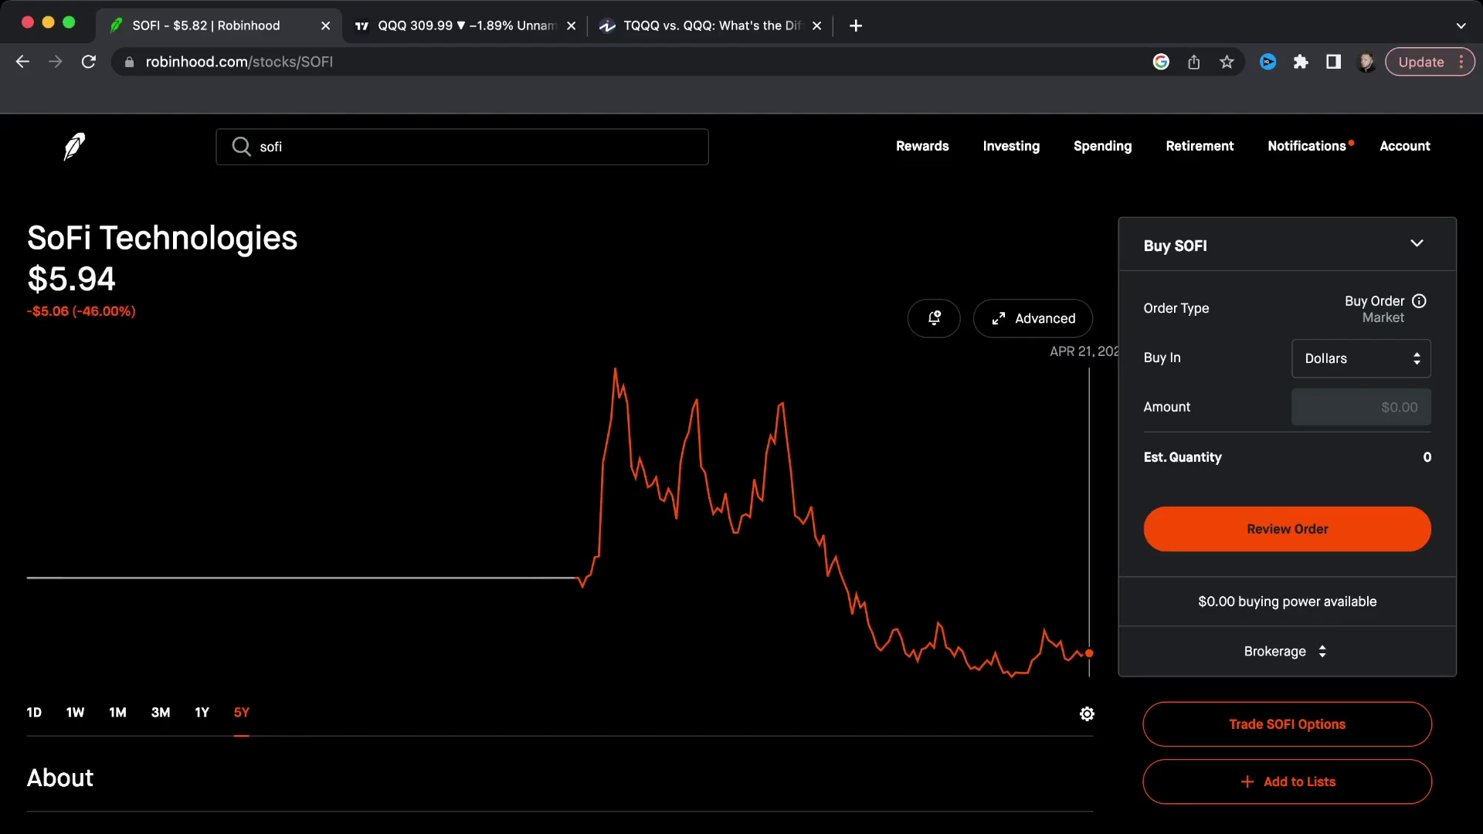
left_click(1286, 724)
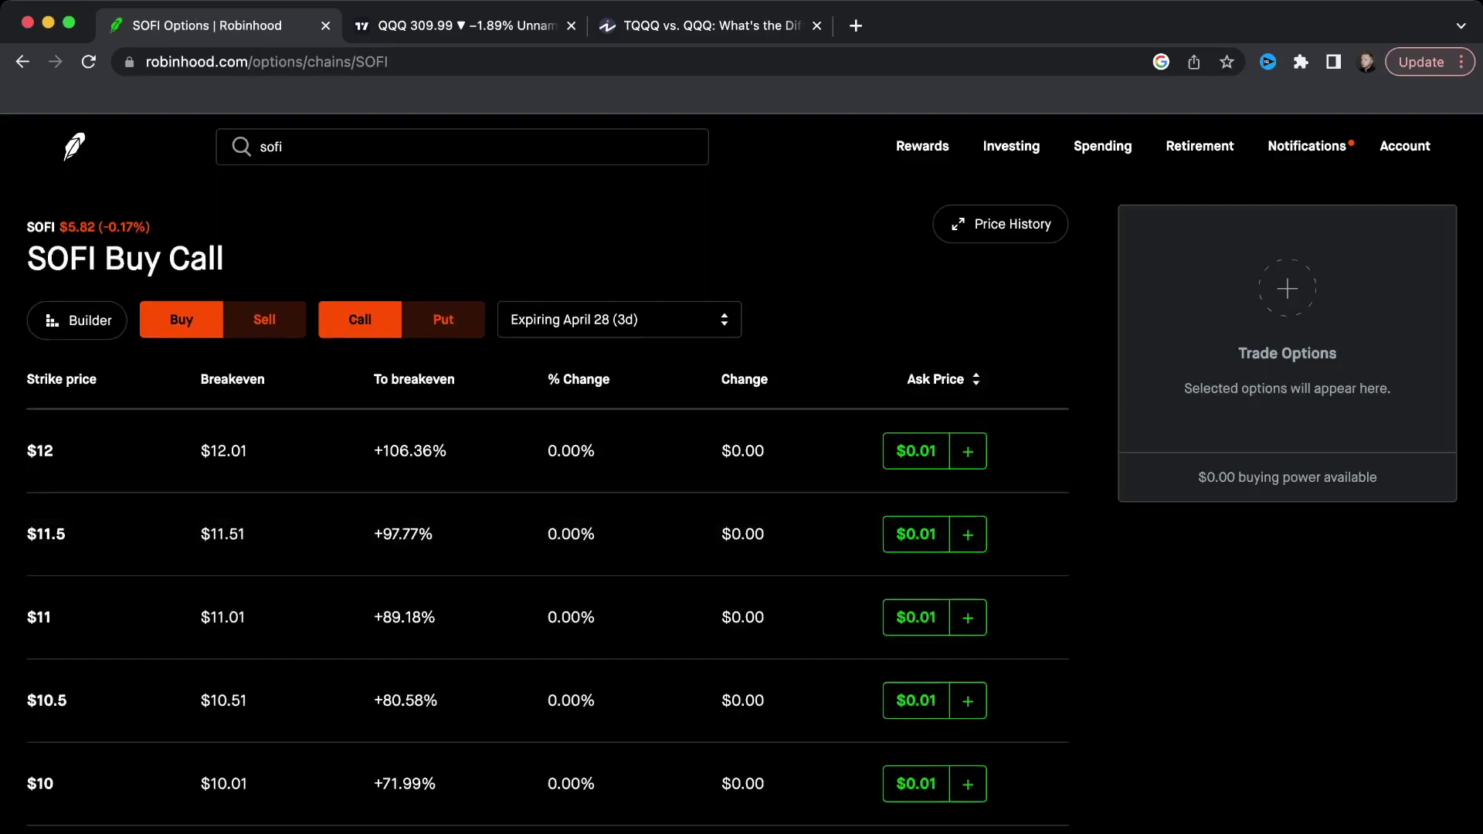
- Set the SOFI chain to Sell Put expiring May 19 and stage the $4.5 put for $0.06
left_click(618, 319)
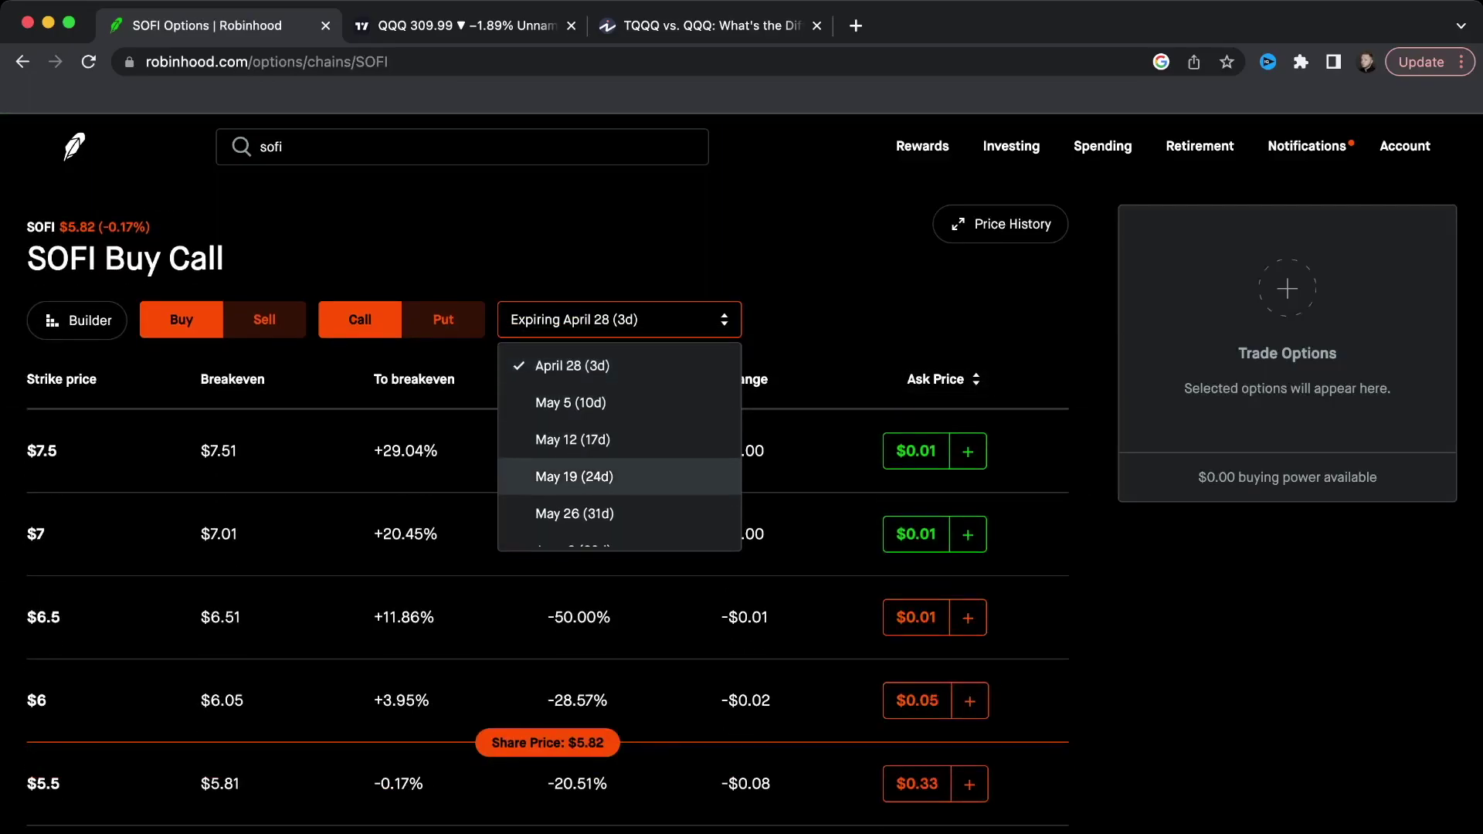
left_click(574, 476)
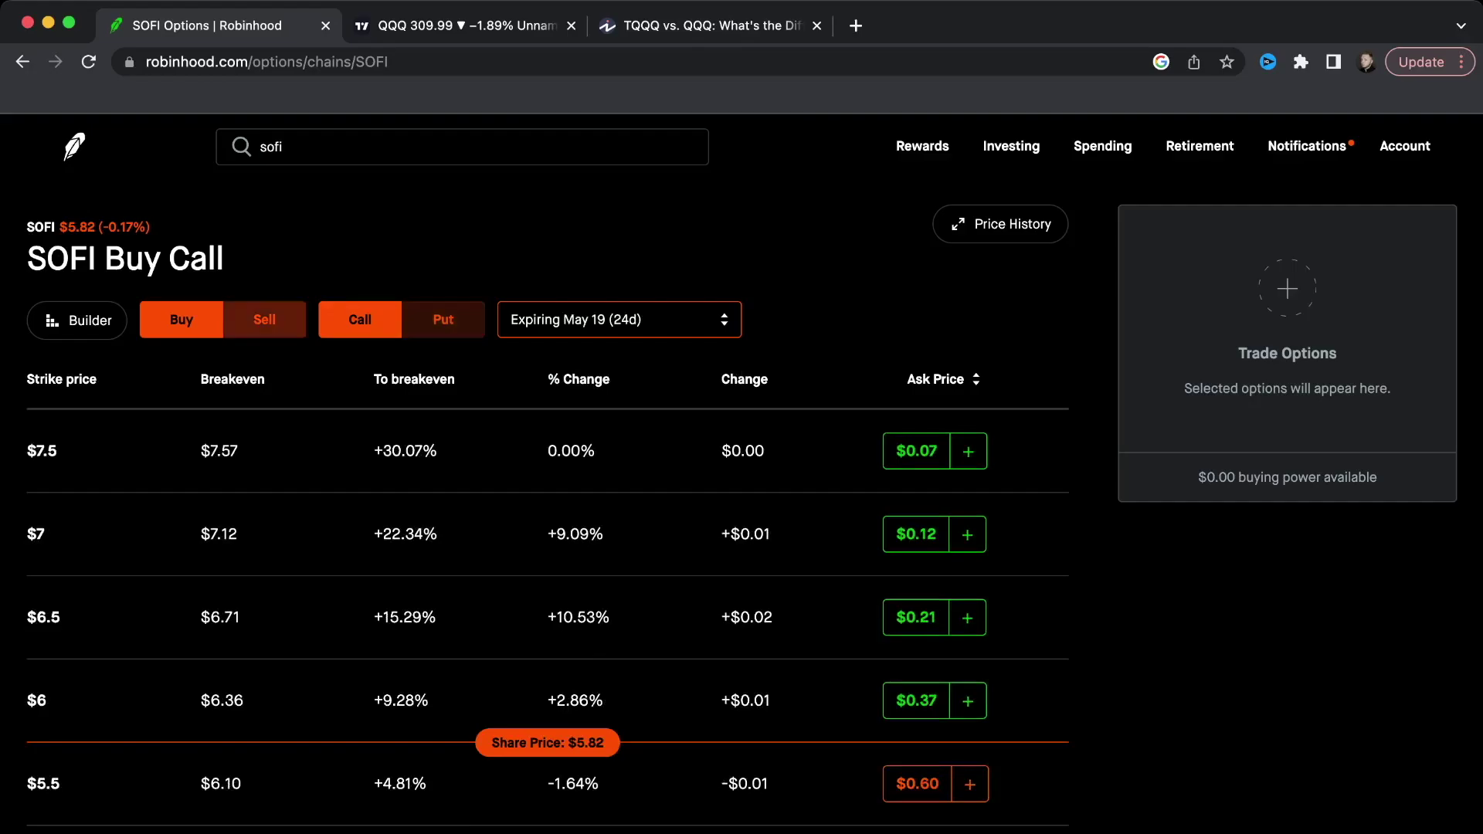
left_click(264, 318)
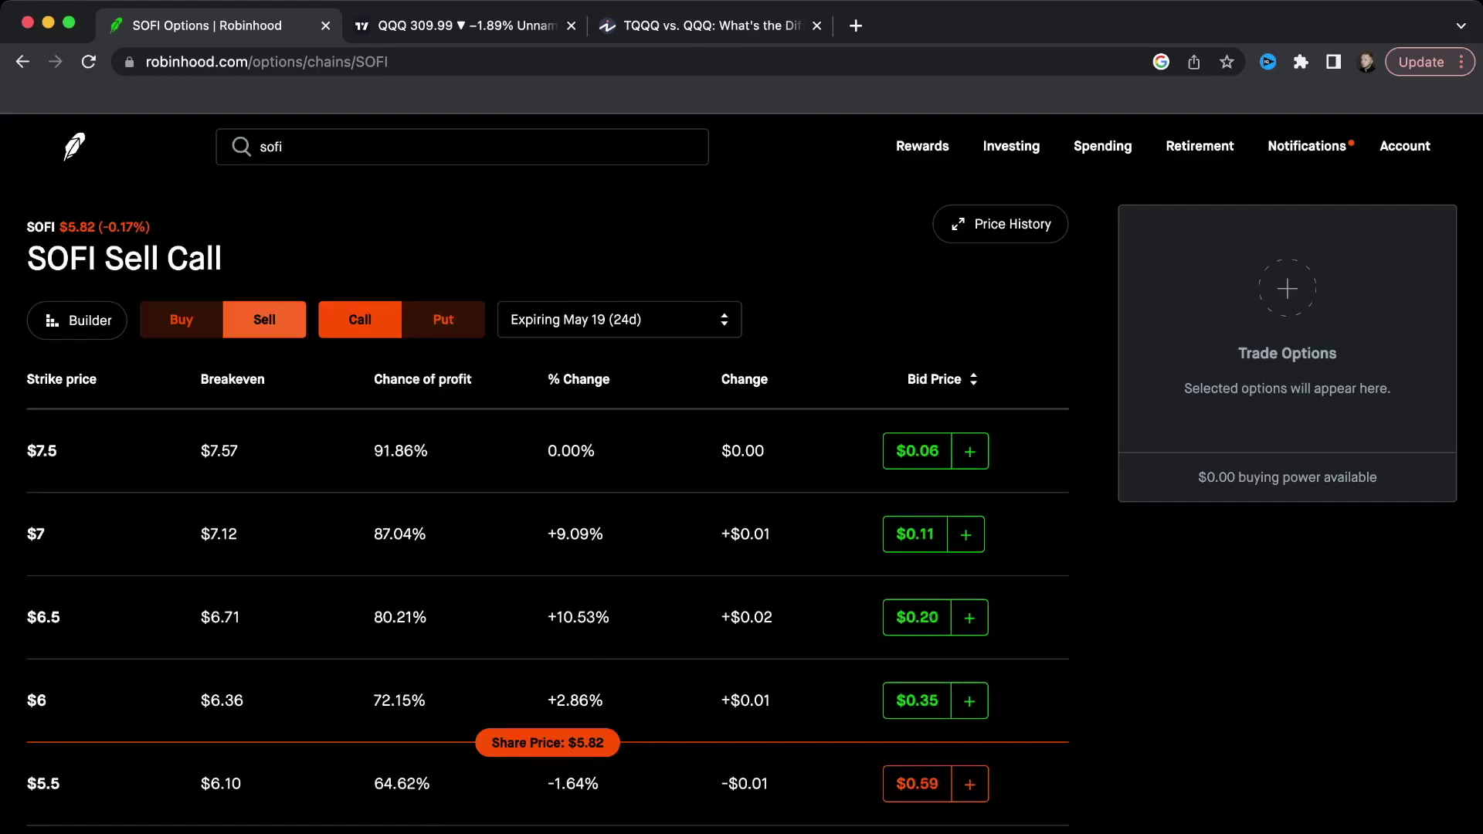
left_click(442, 319)
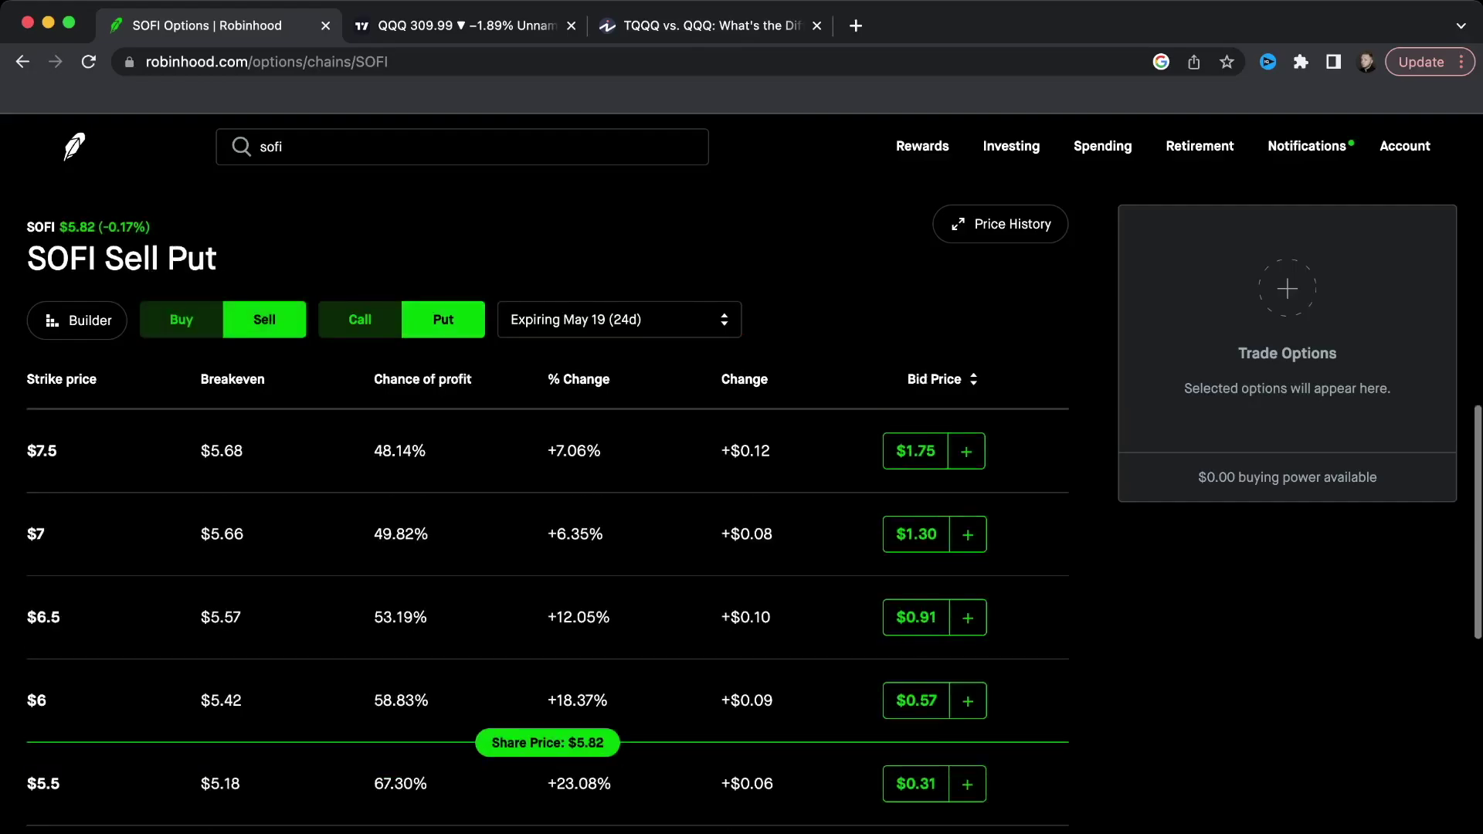
scroll(541, 618, "down", 1)
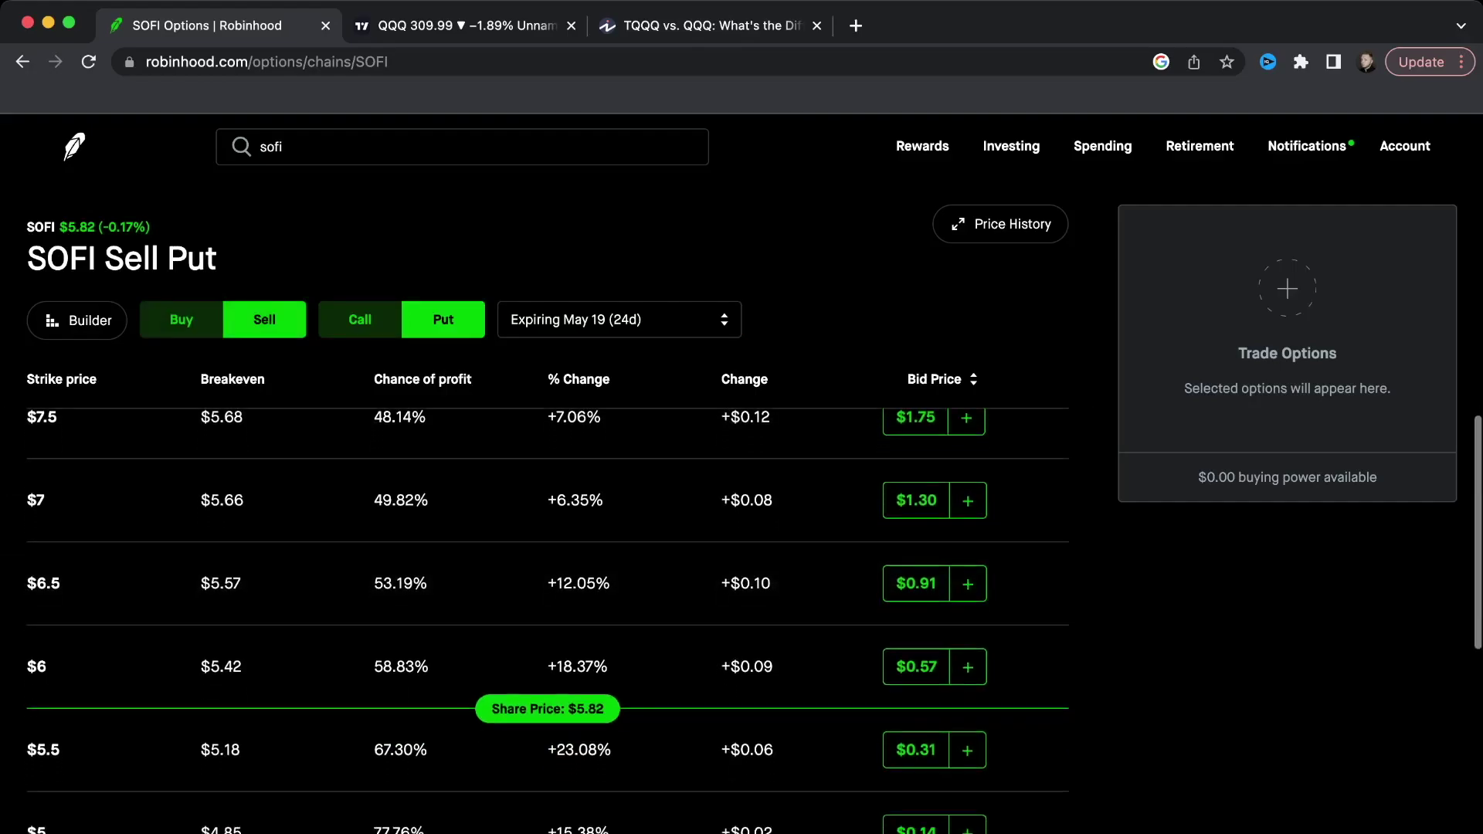
scroll(541, 618, "down", 3)
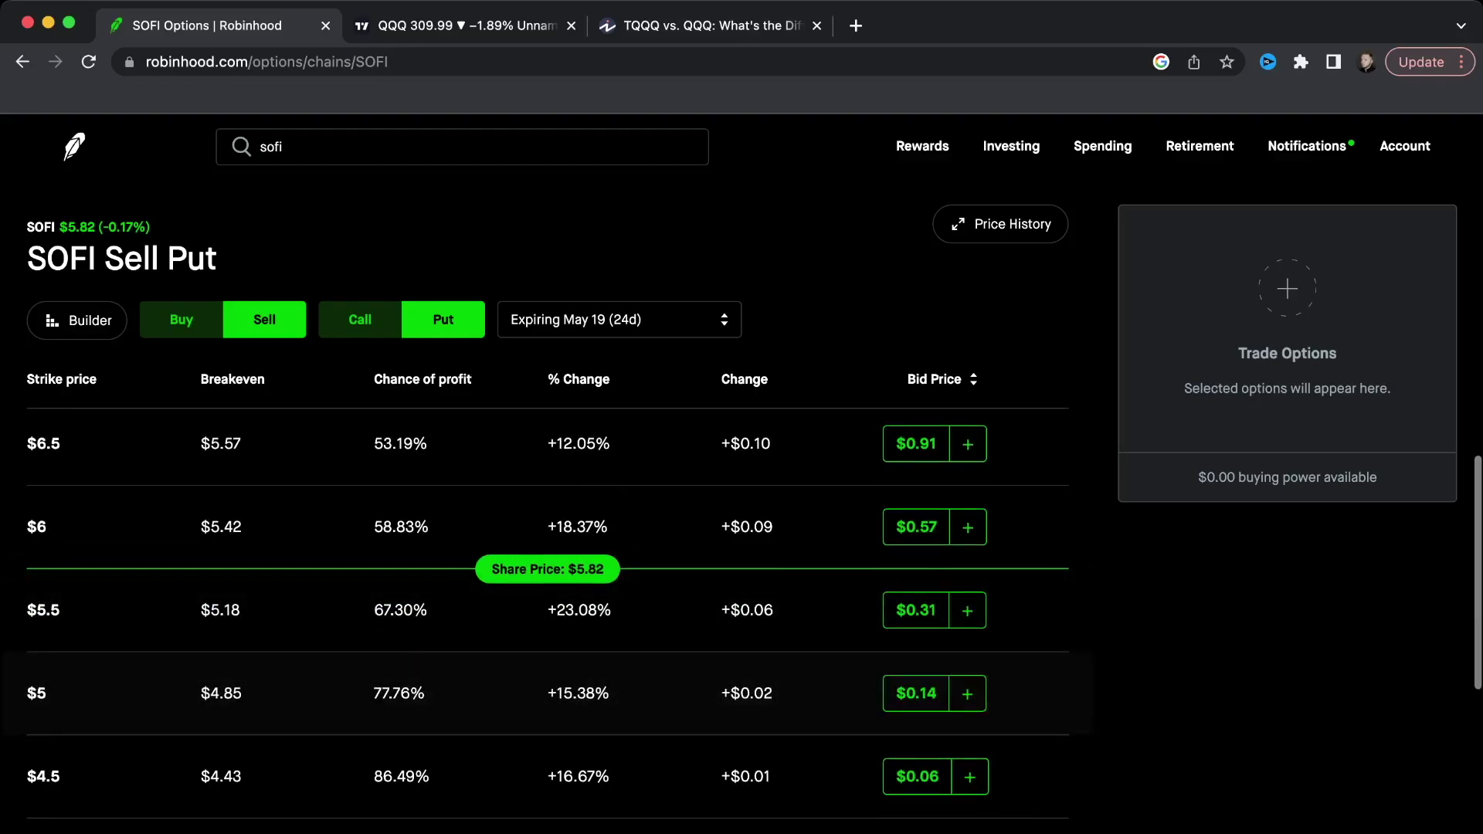
scroll(540, 618, "down", 2)
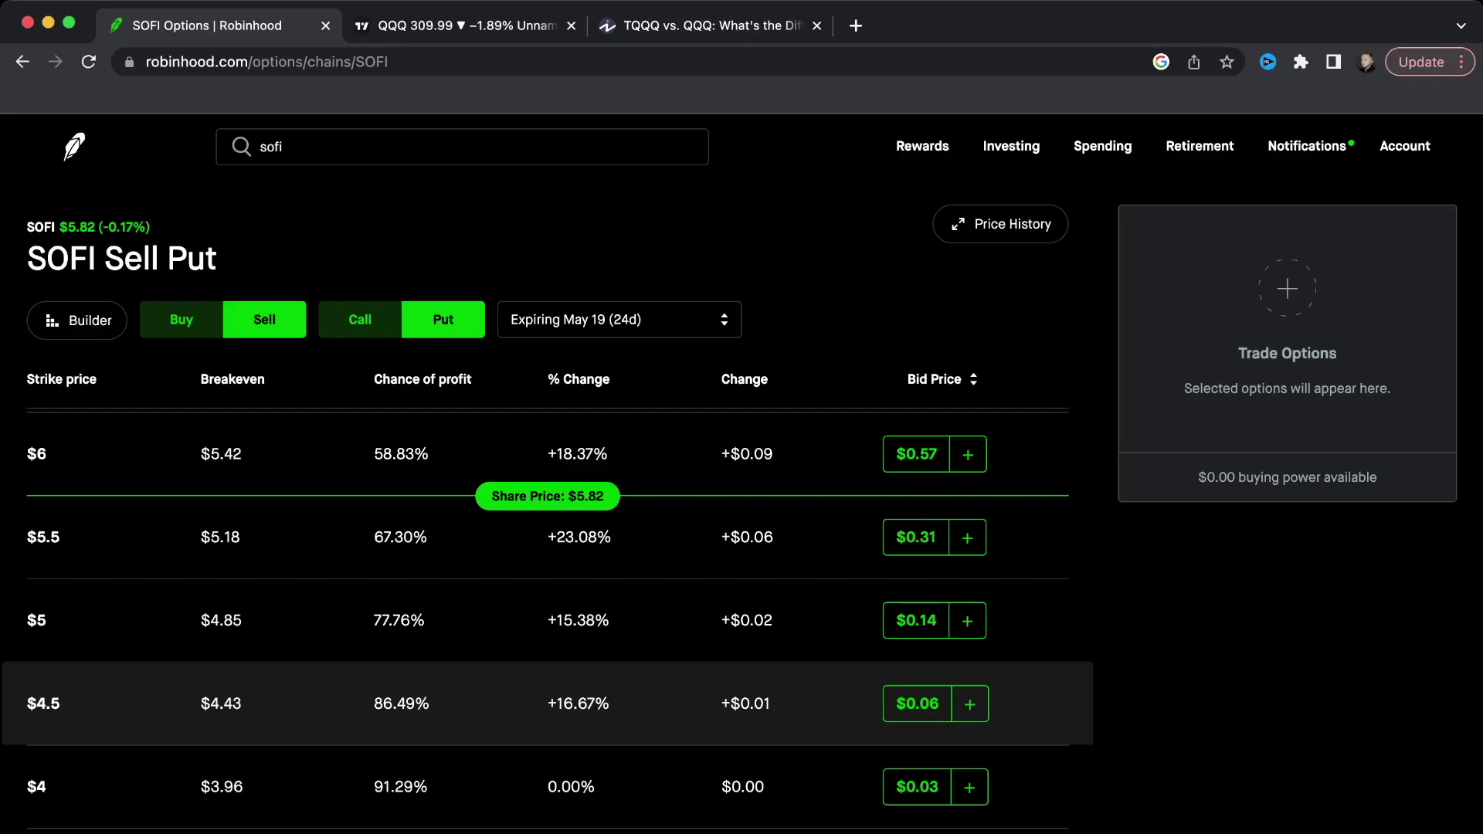
left_click(969, 704)
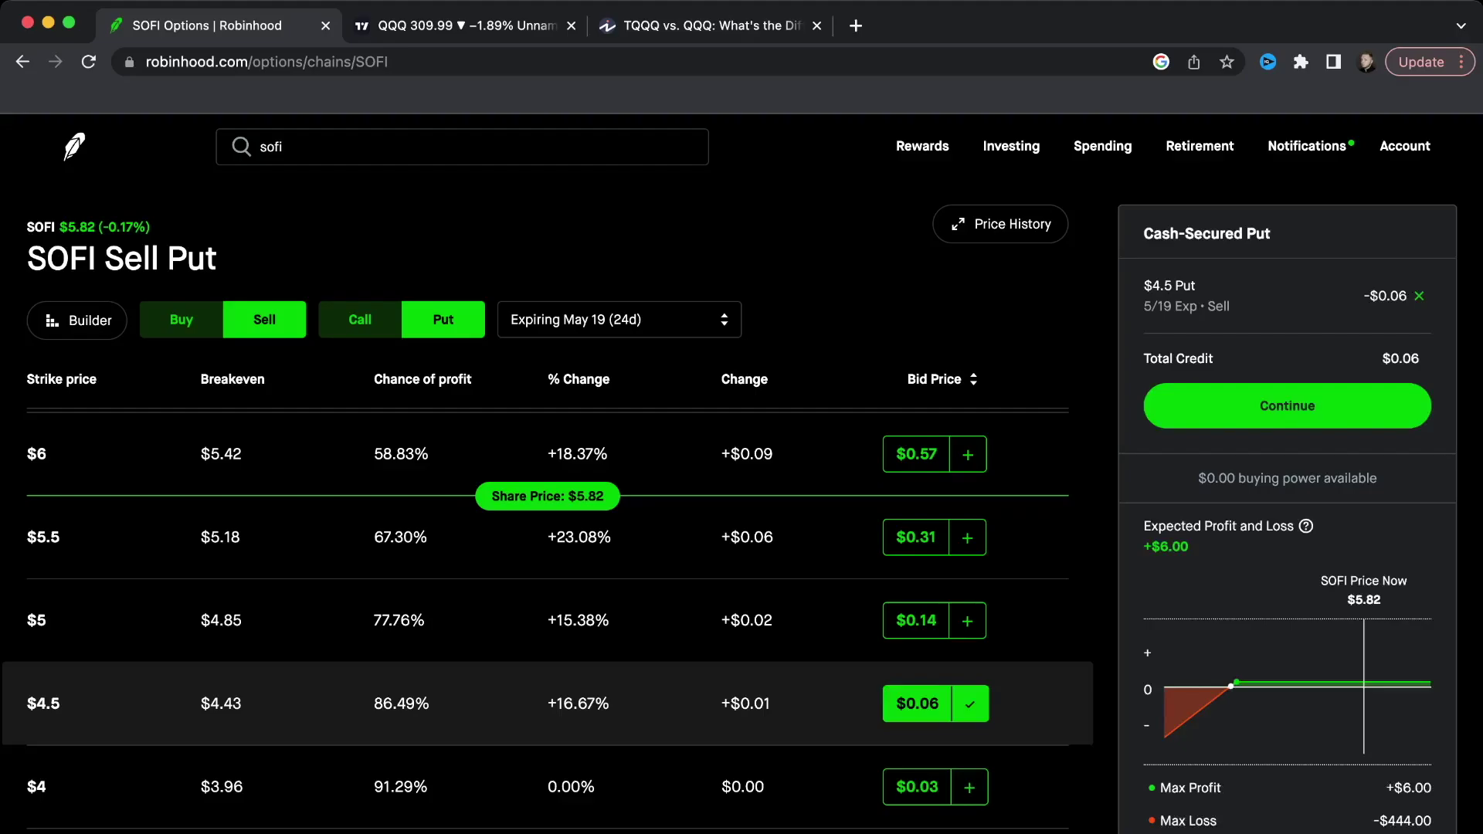
scroll(1286, 510, "down", 2)
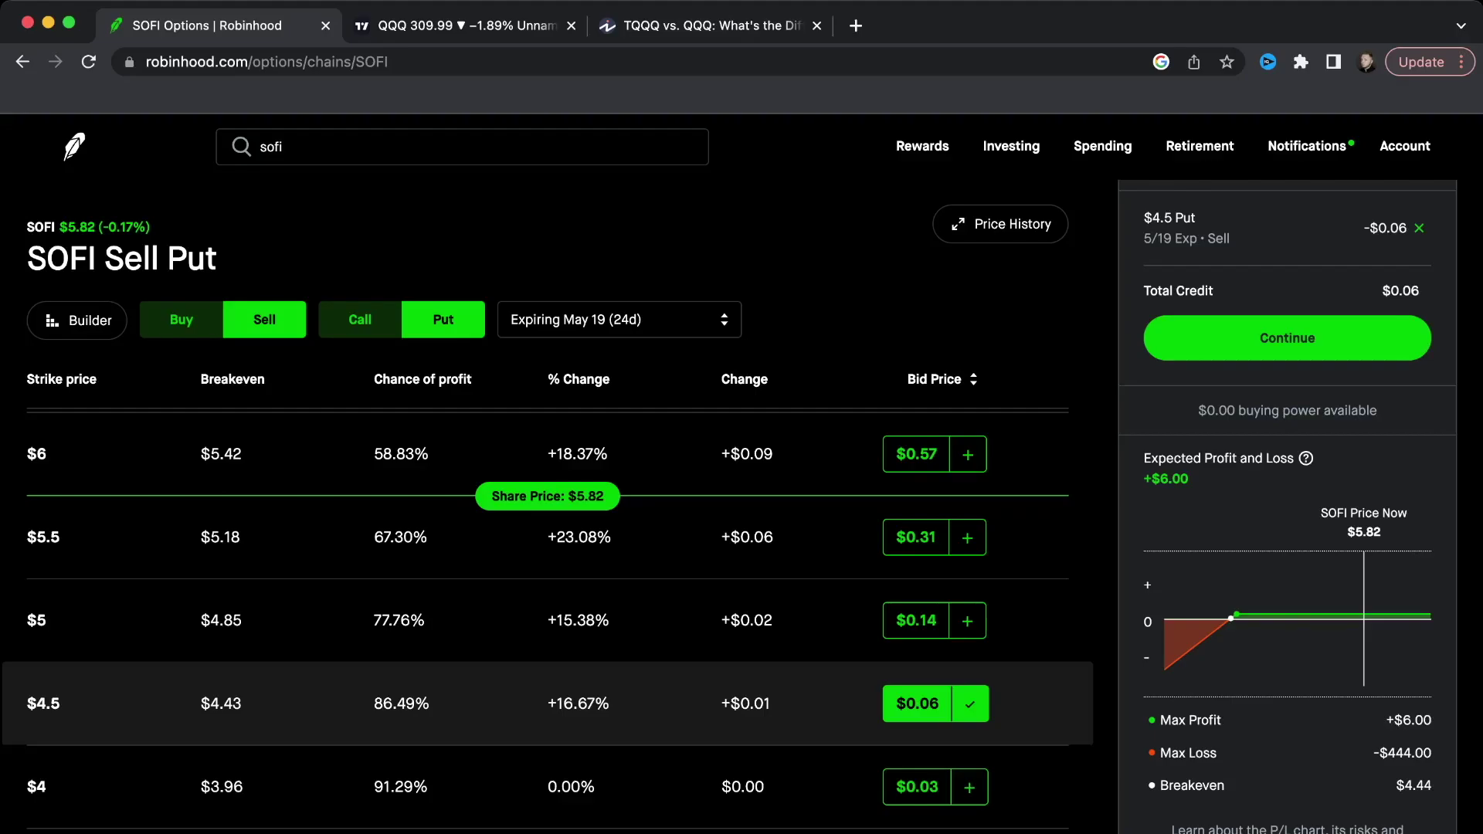
left_click(359, 319)
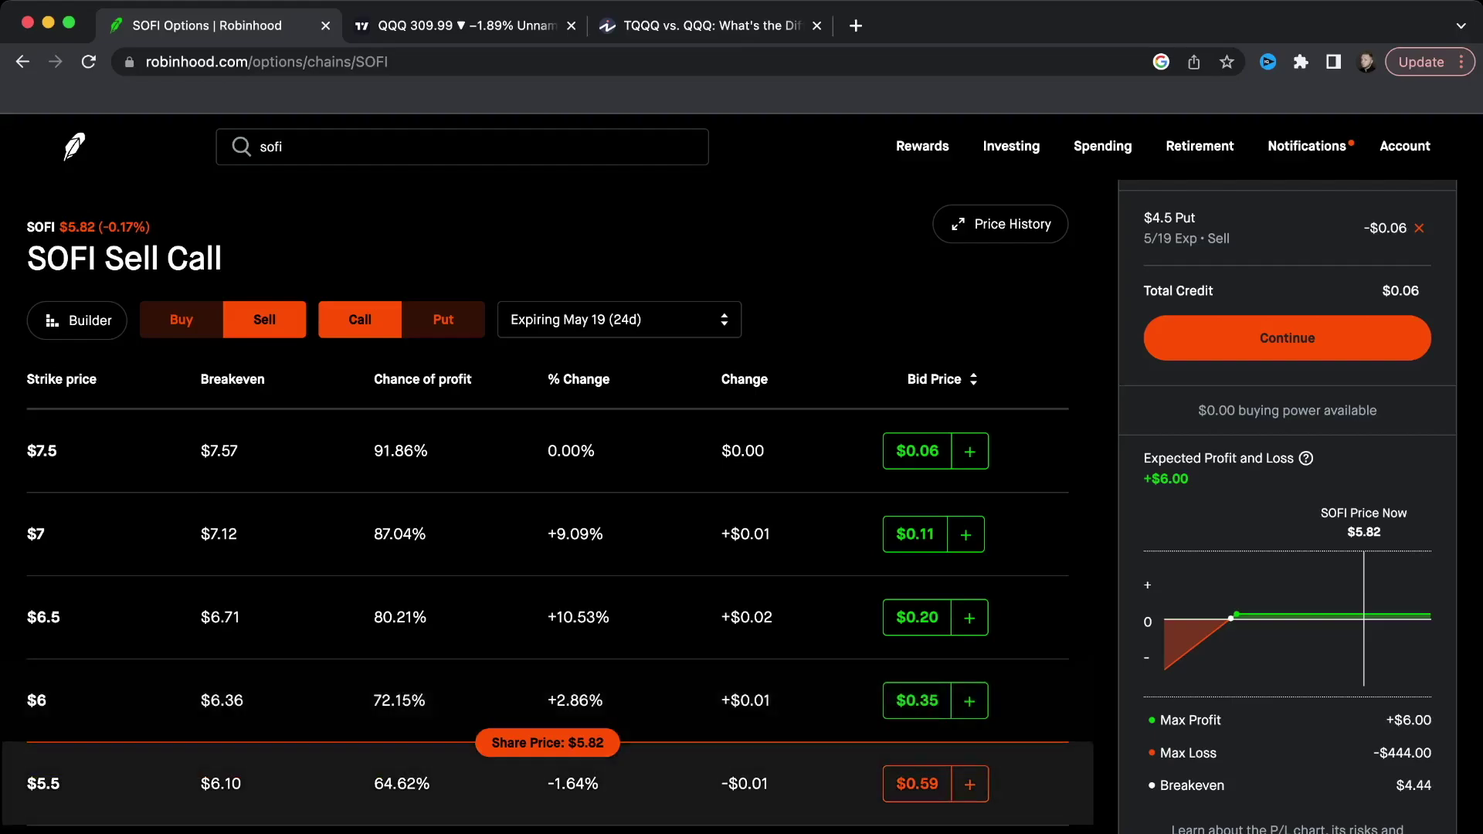
- Preview the SOFI May 19 $5 call's $0.92 credit, remove it, and return to the puts
scroll(548, 780, "down", 4)
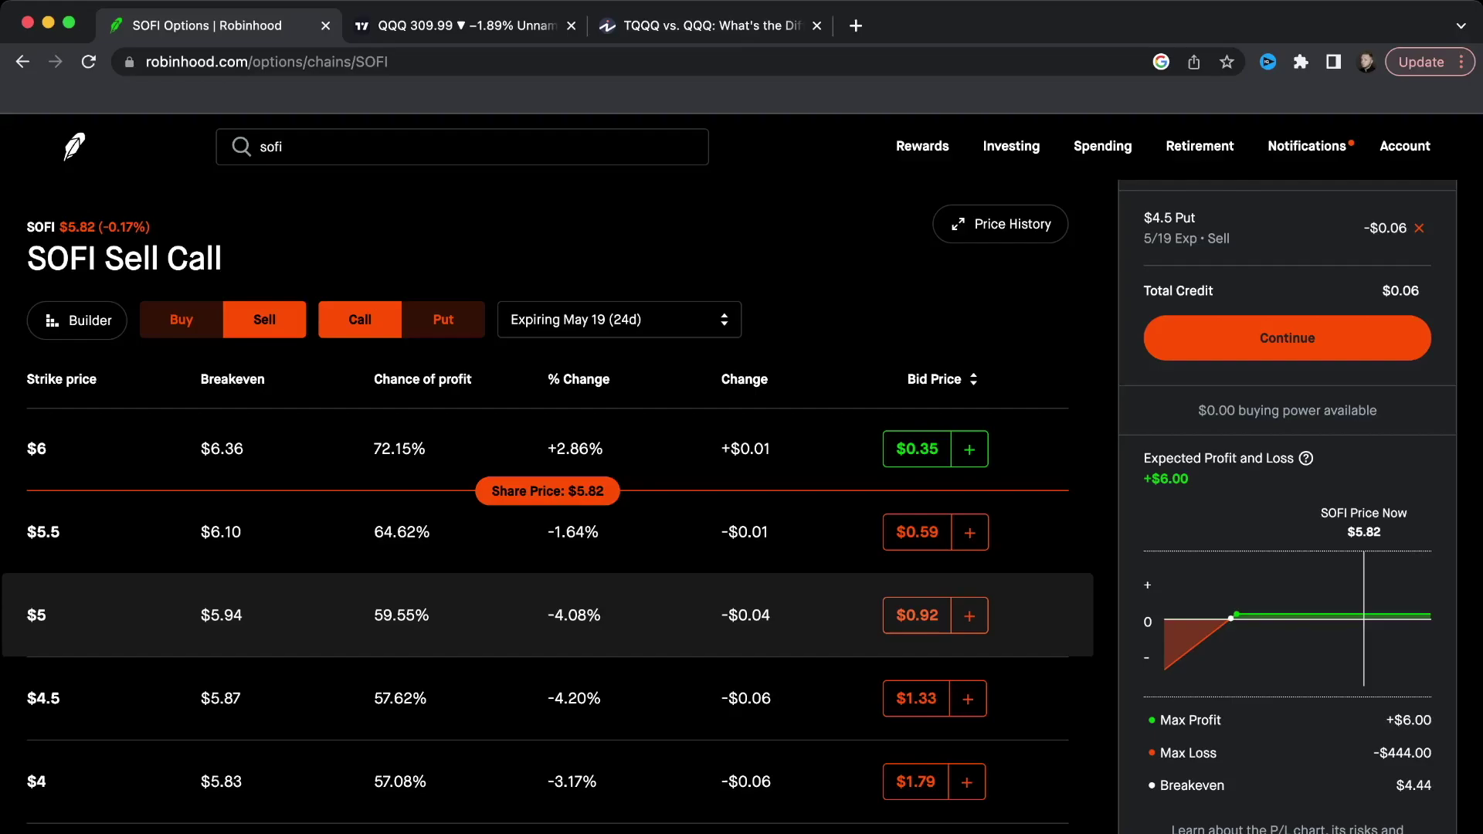
left_click(969, 616)
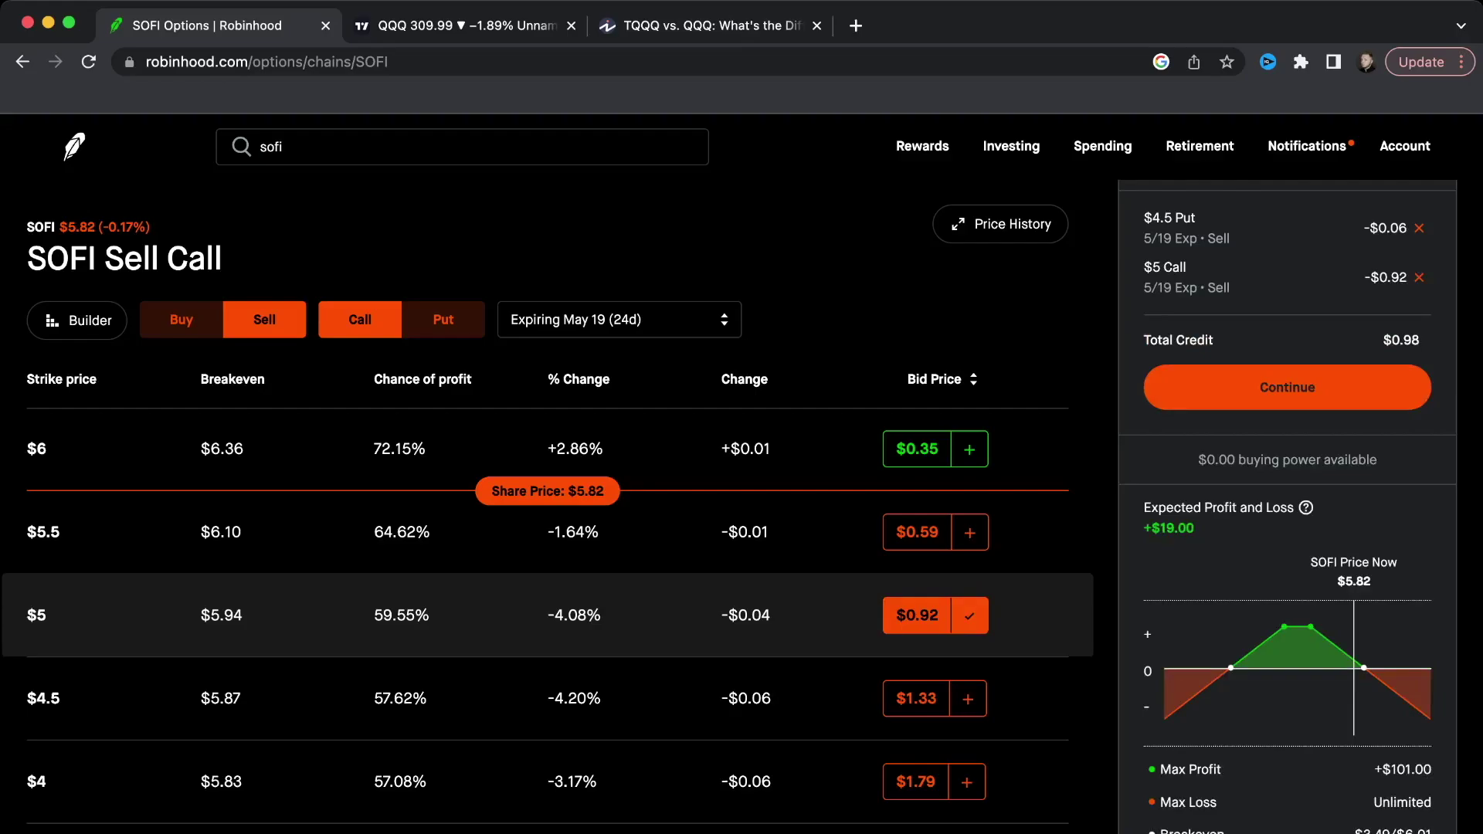
left_click(969, 616)
scroll(970, 616, "up", 2)
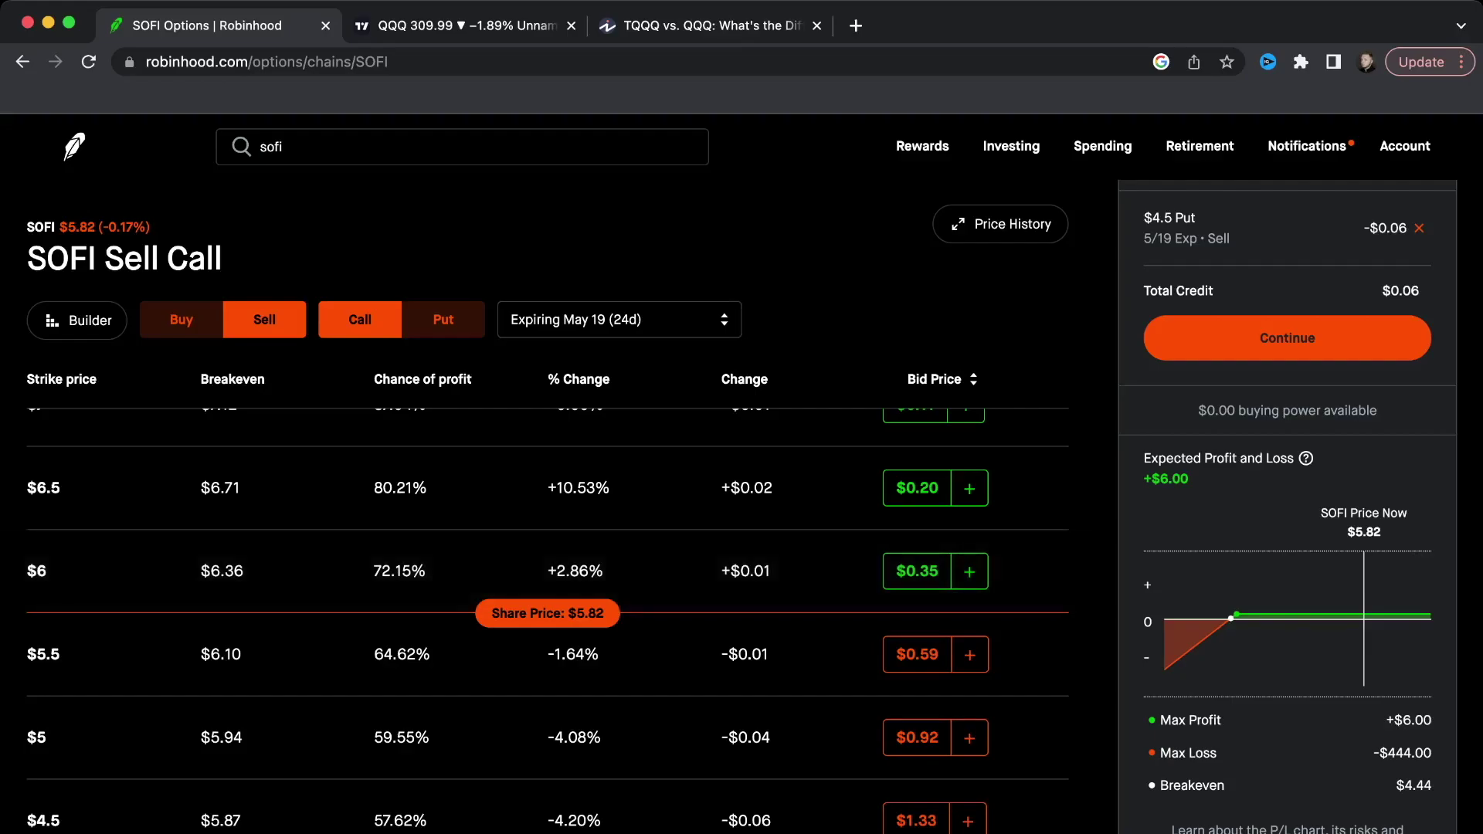
left_click(443, 319)
- Scroll to the SOFI $4.5 put row and remove it from the order
scroll(540, 617, "down", 3)
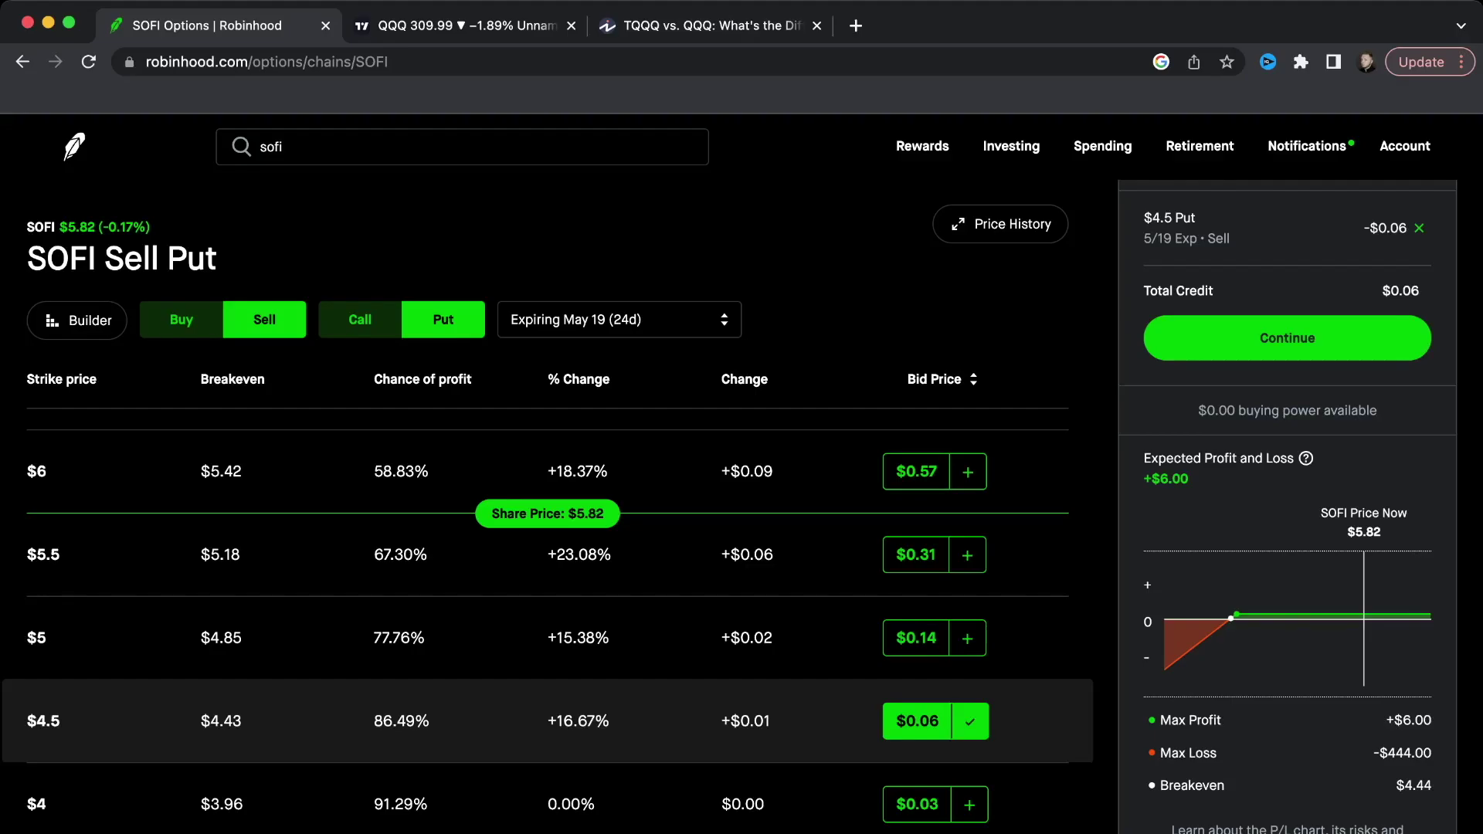
left_click(917, 720)
- Search 'tqqq' to open the TQQQ stock page, then switch to the TradingView QQQ chart
left_click(271, 147)
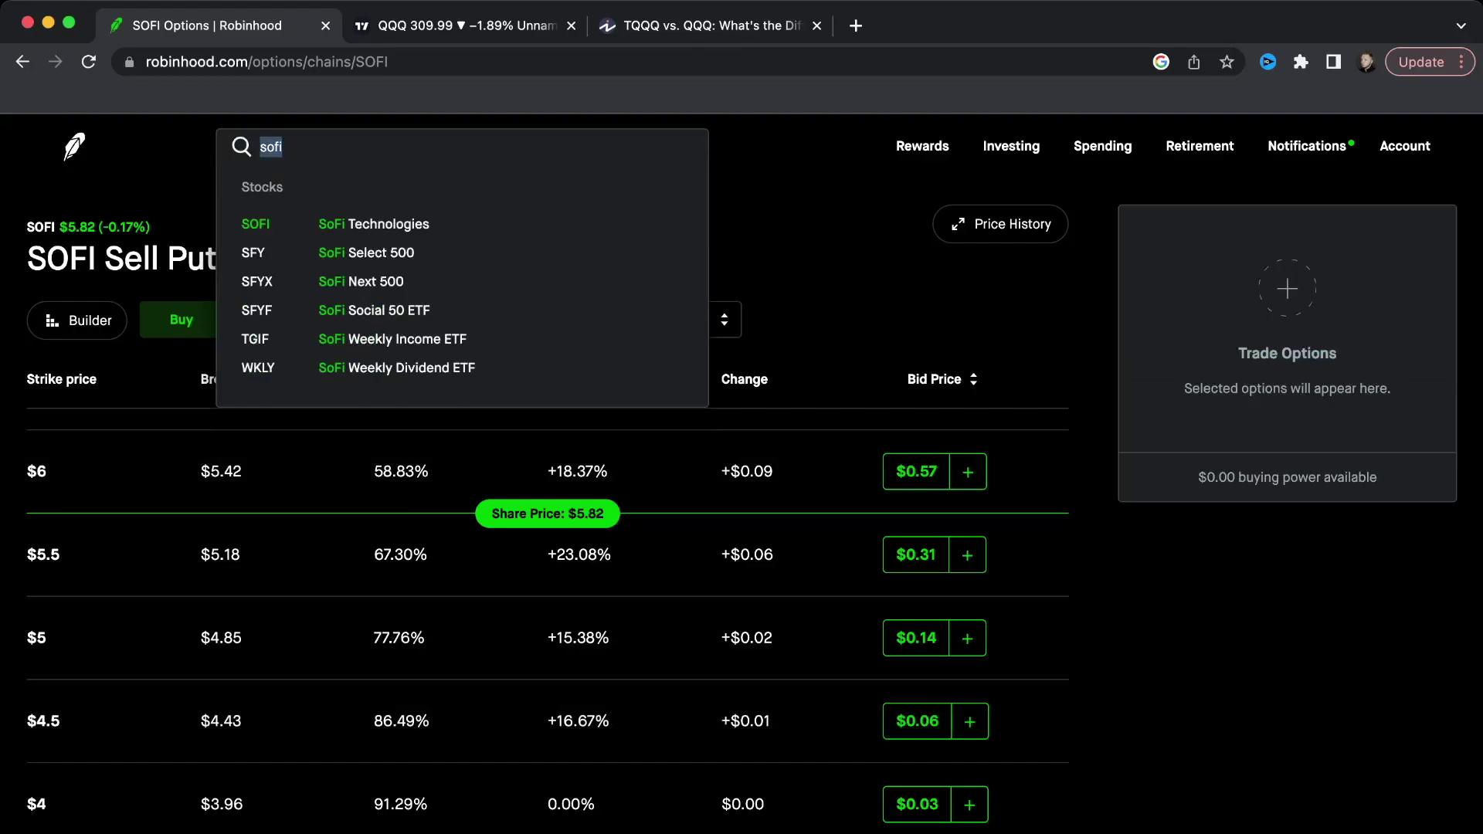
type("tqqq")
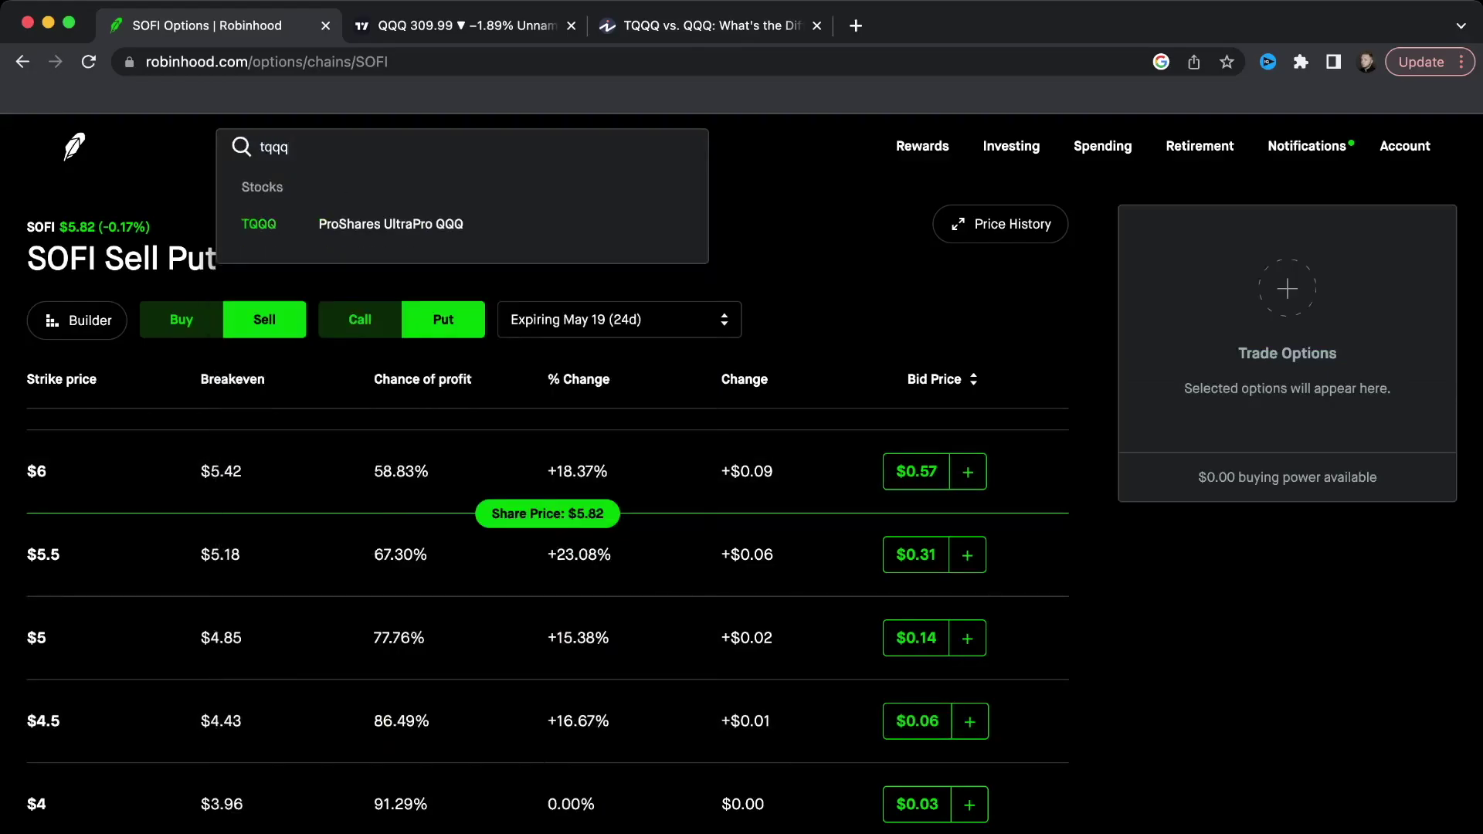
key("Down")
key("Return")
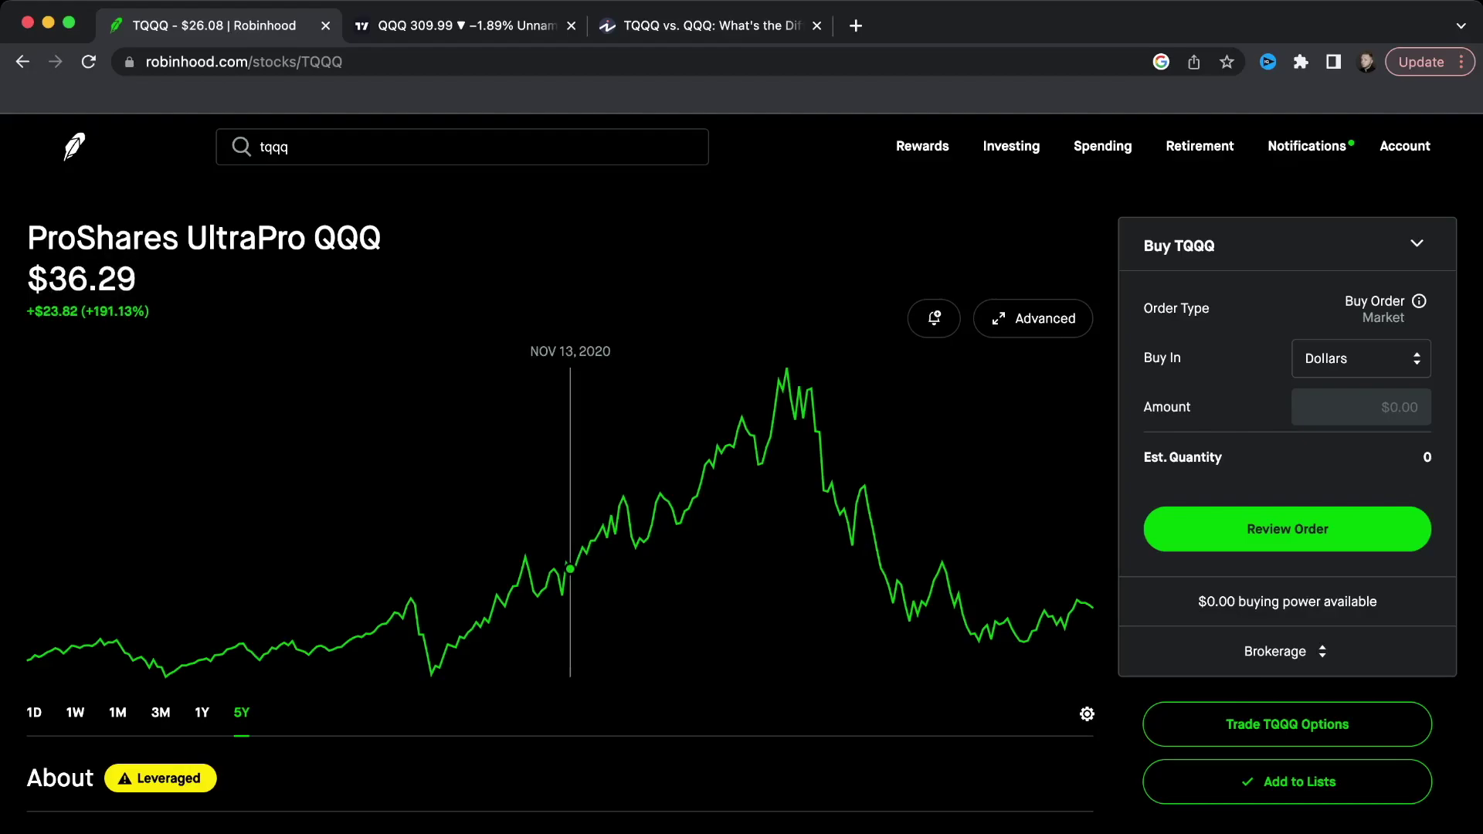
key("ctrl+Tab")
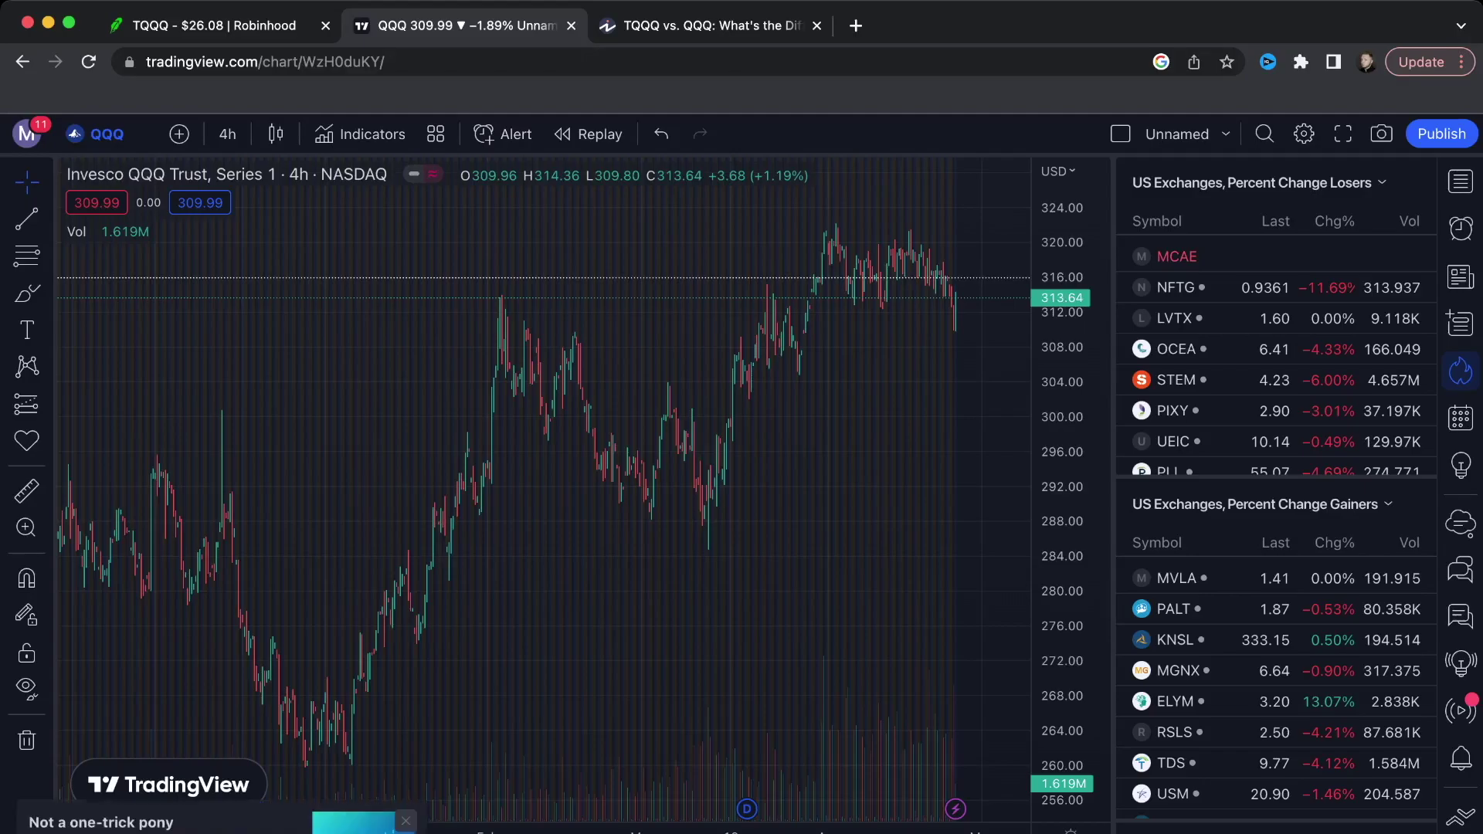
- Switch the TradingView chart to daily candles and change the symbol to TQQQ
left_click(227, 134)
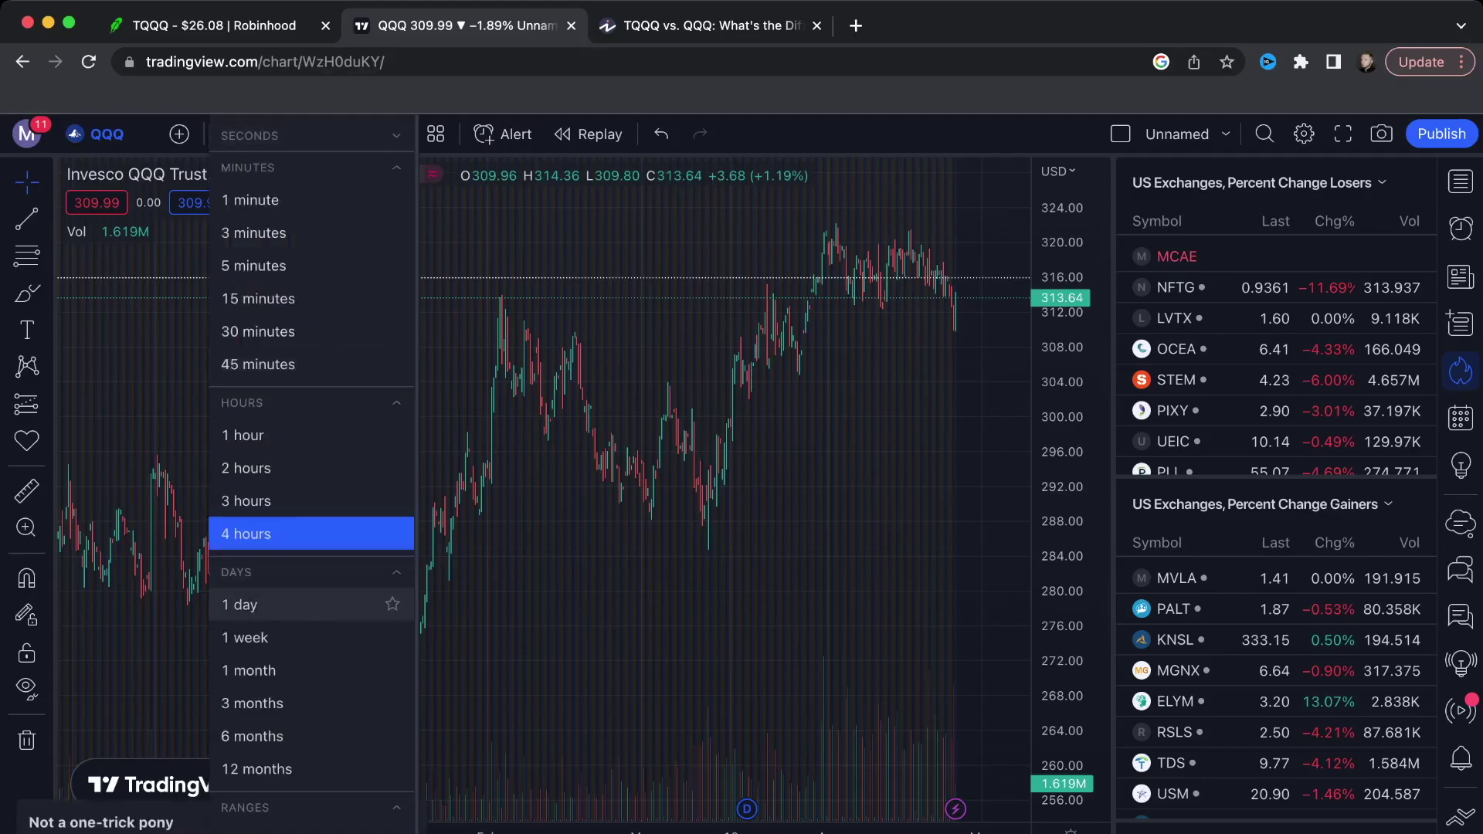
left_click(245, 605)
scroll(648, 622, "down", 5)
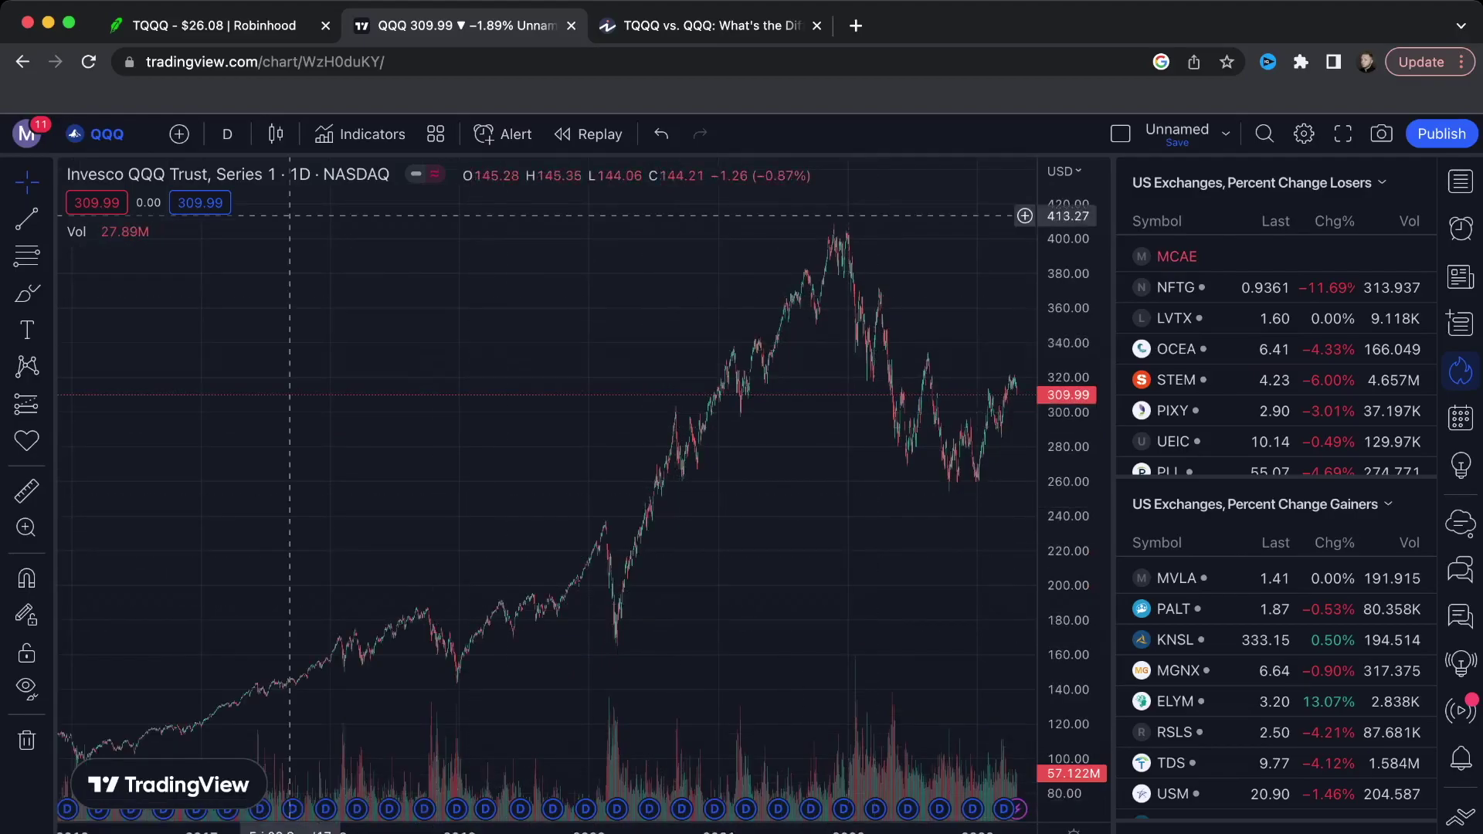
left_click(100, 134)
type("TQQQ")
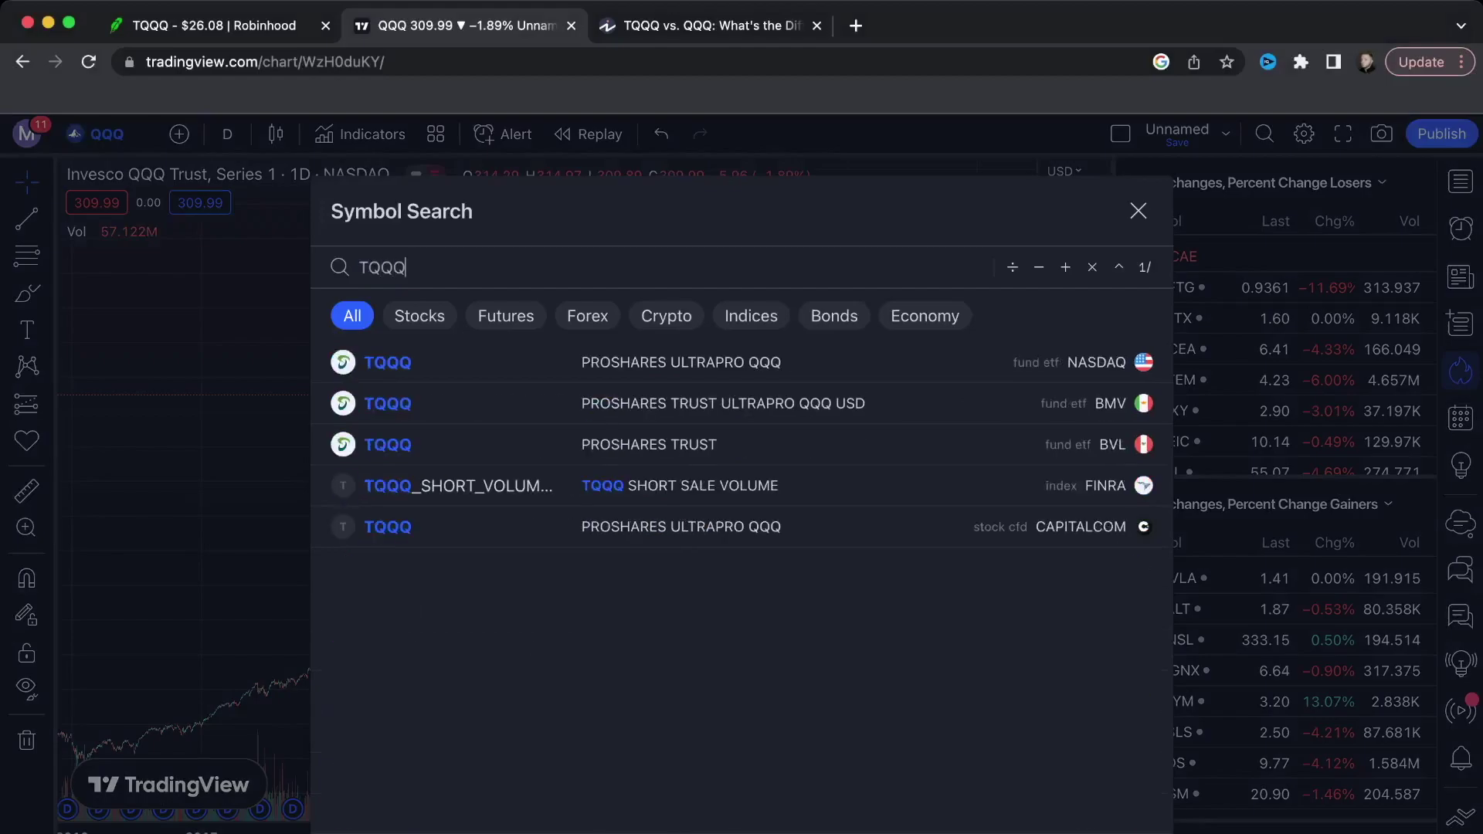
key("Return")
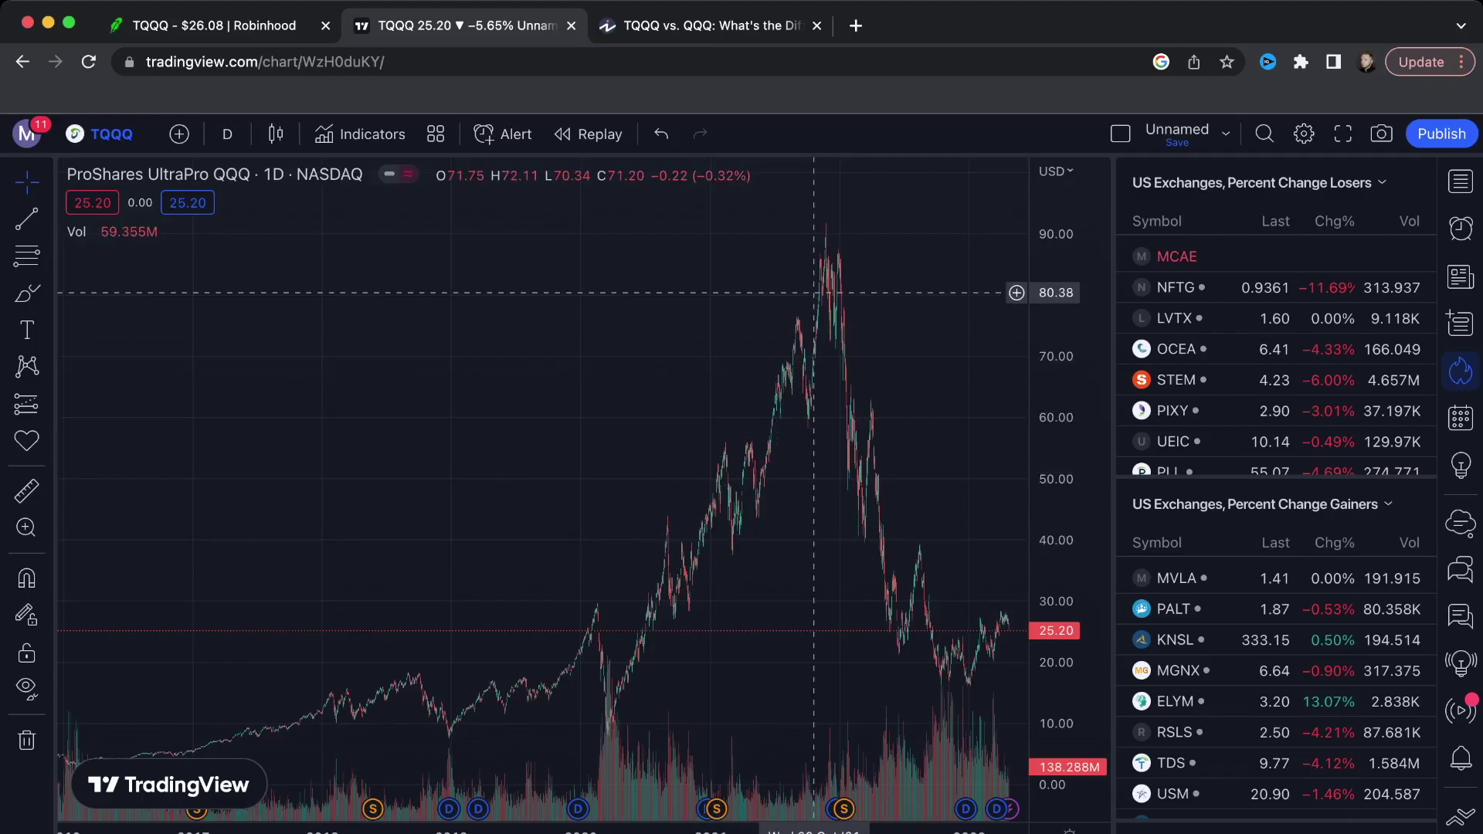
scroll(929, 632, "left", 1)
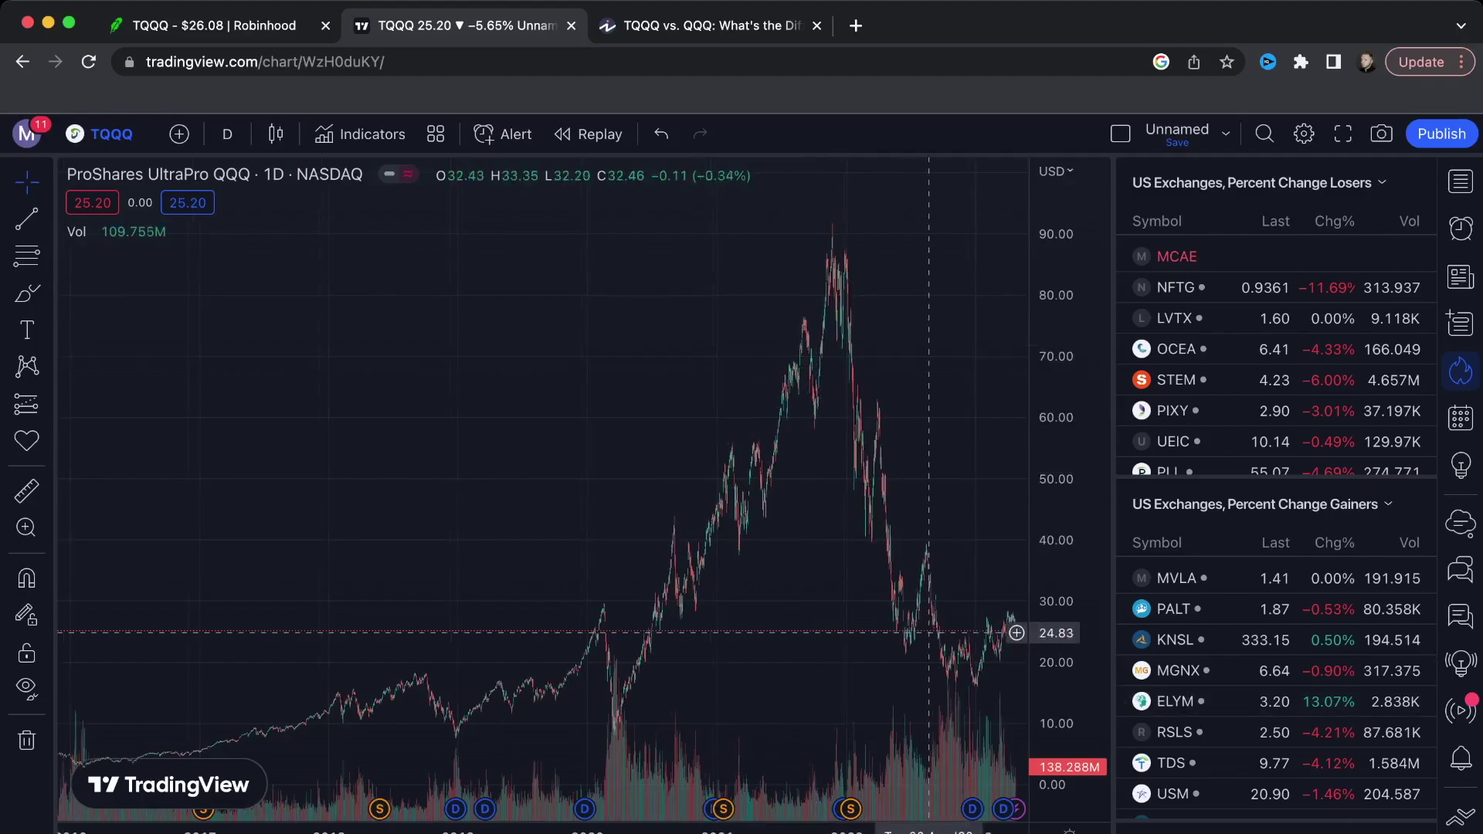
scroll(929, 633, "up", 10)
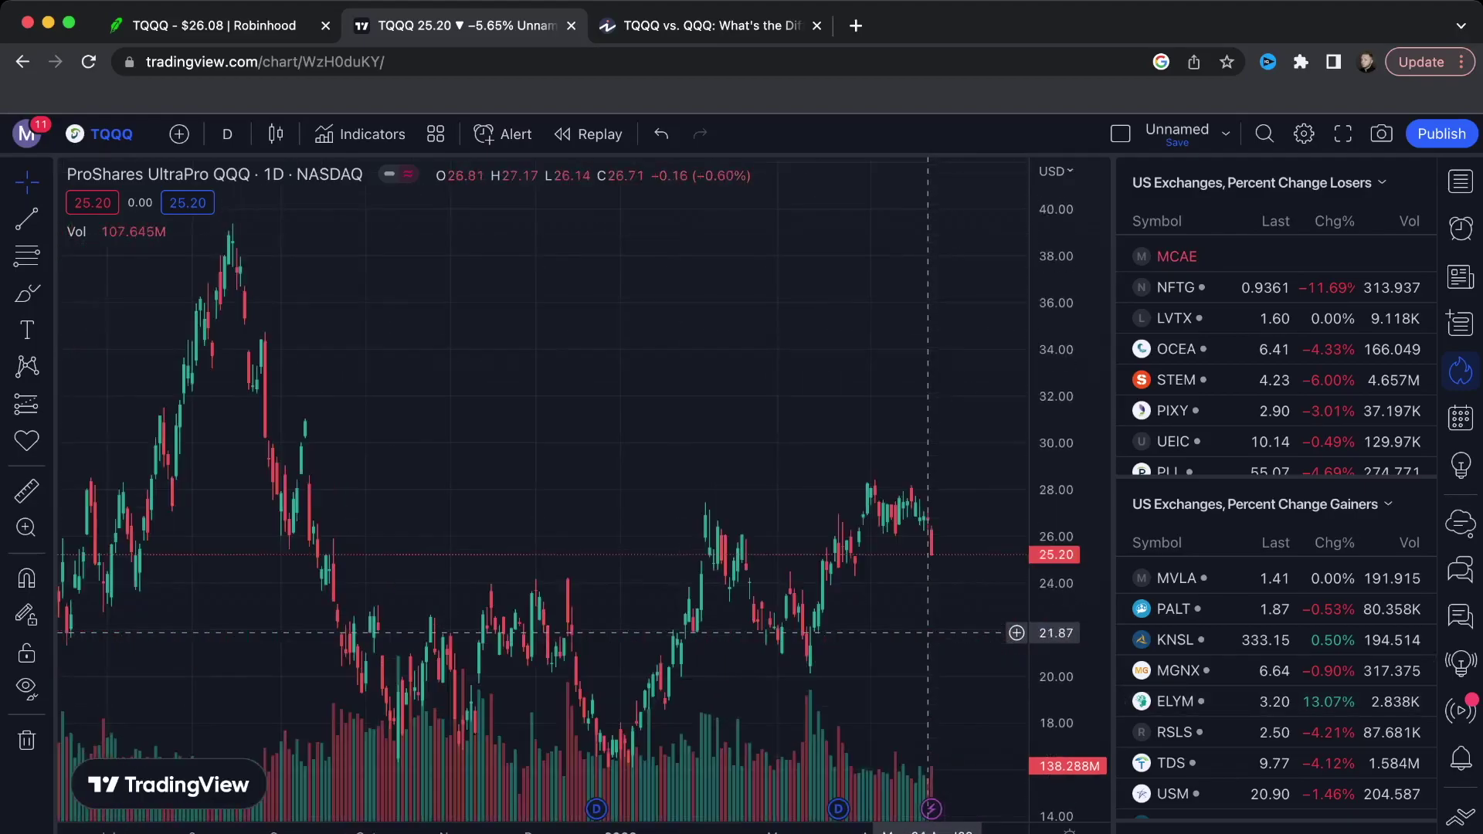
scroll(929, 632, "up", 5)
- Set the TQQQ chart back to 4-hour candles and pan across earlier bars
left_click(227, 134)
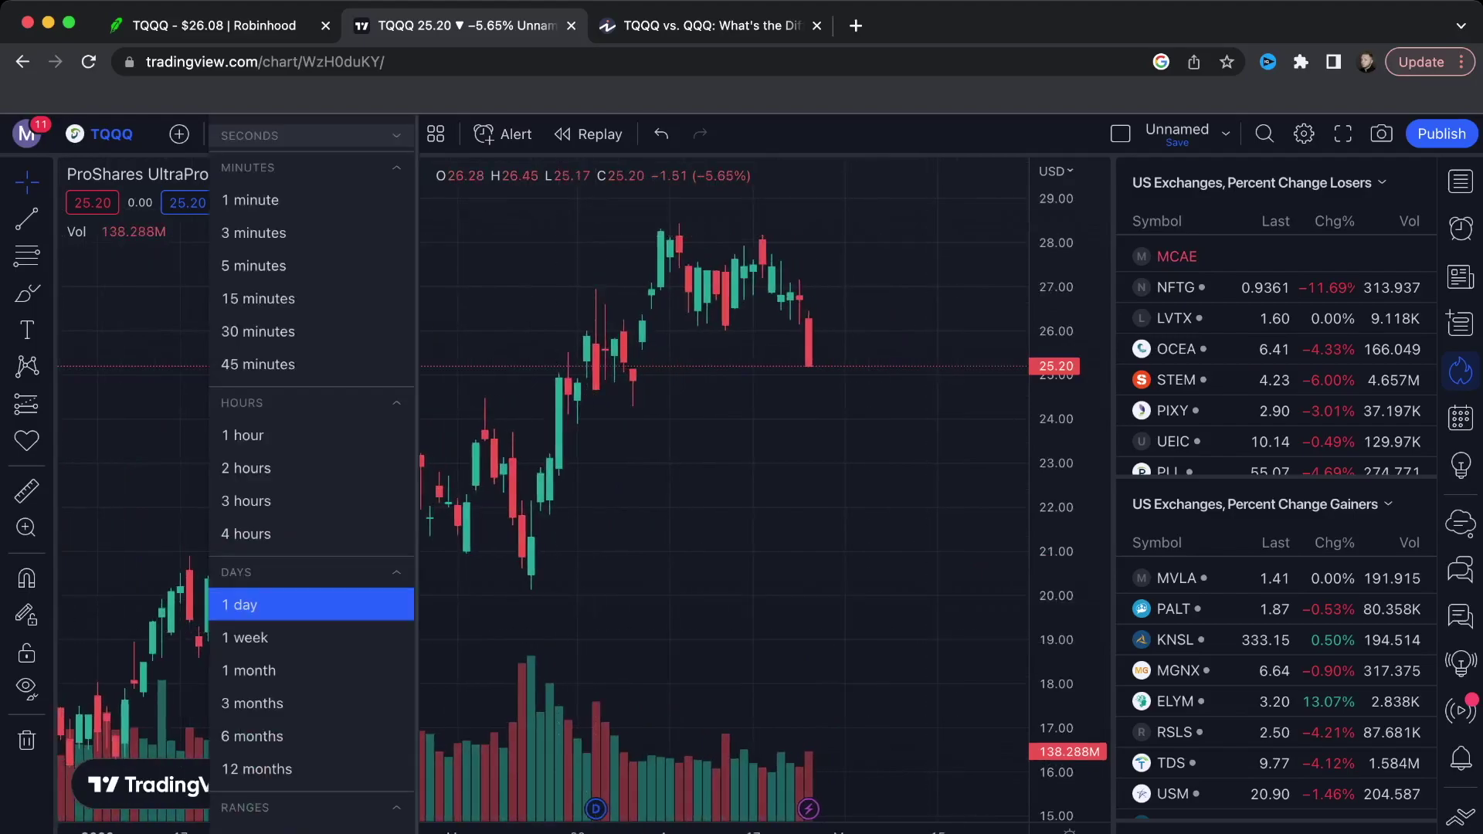
left_click(262, 534)
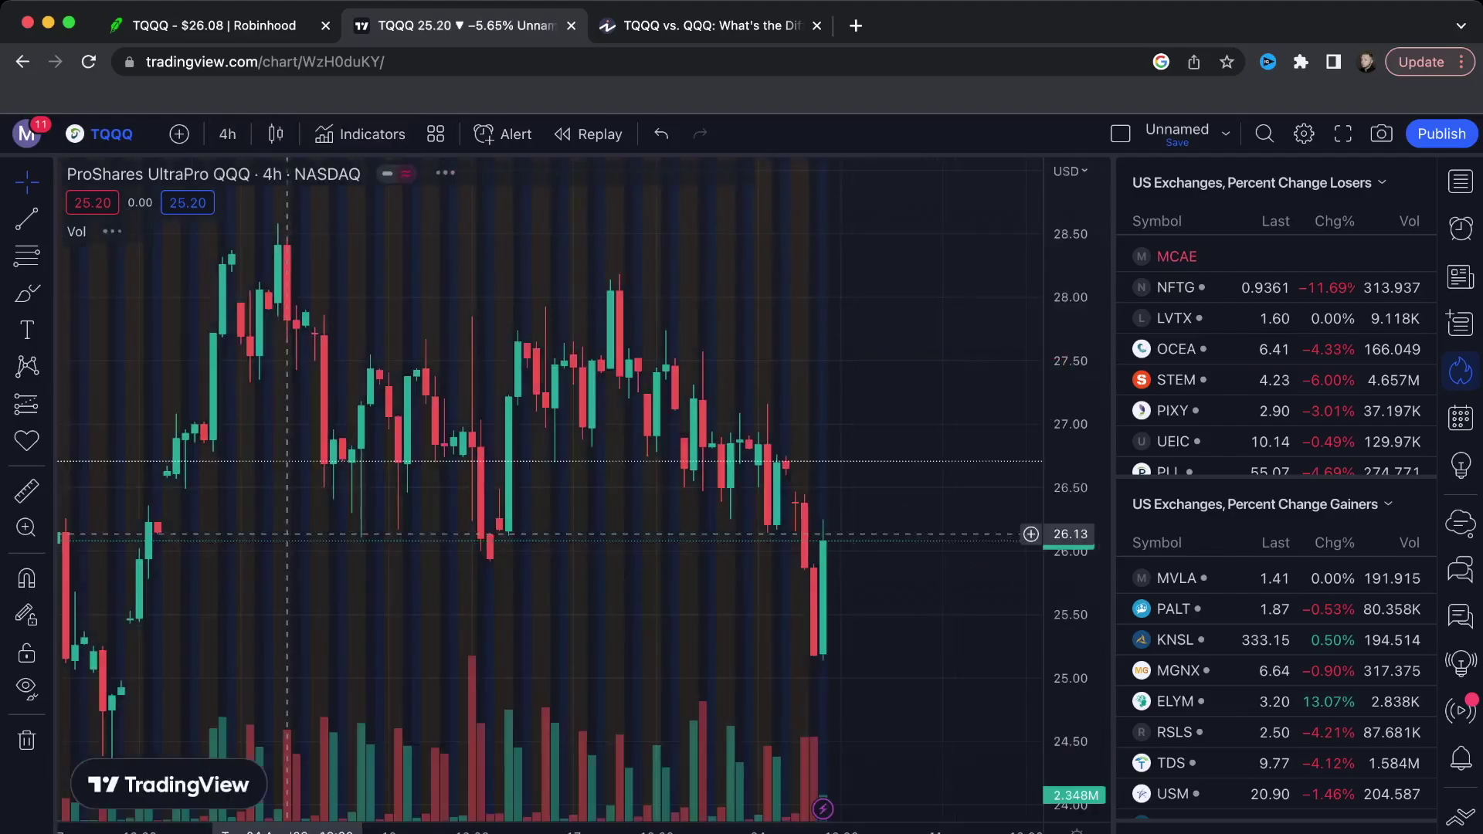
left_click_drag(490, 649, 548, 649)
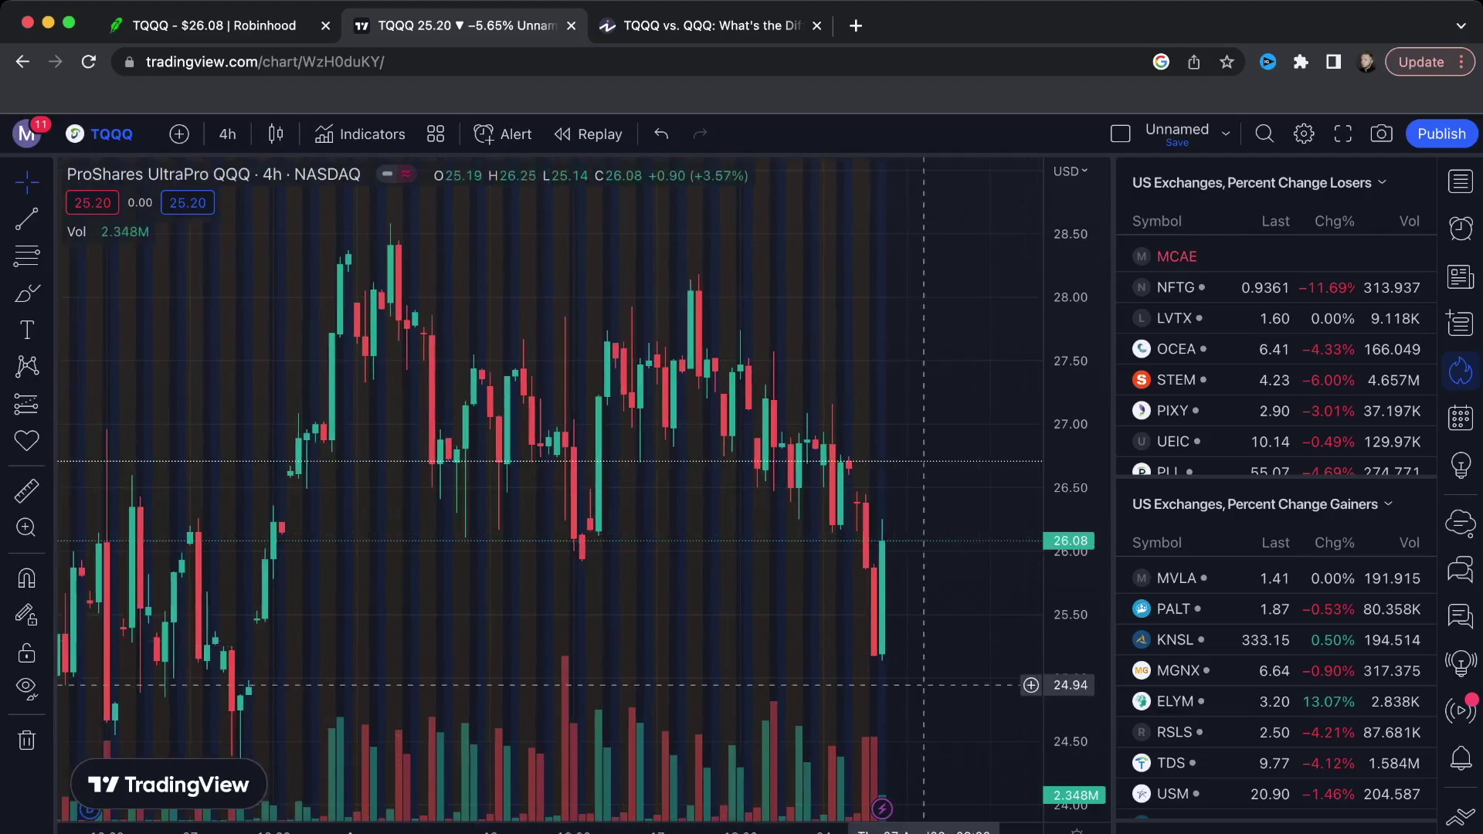
scroll(887, 530, "up", 1)
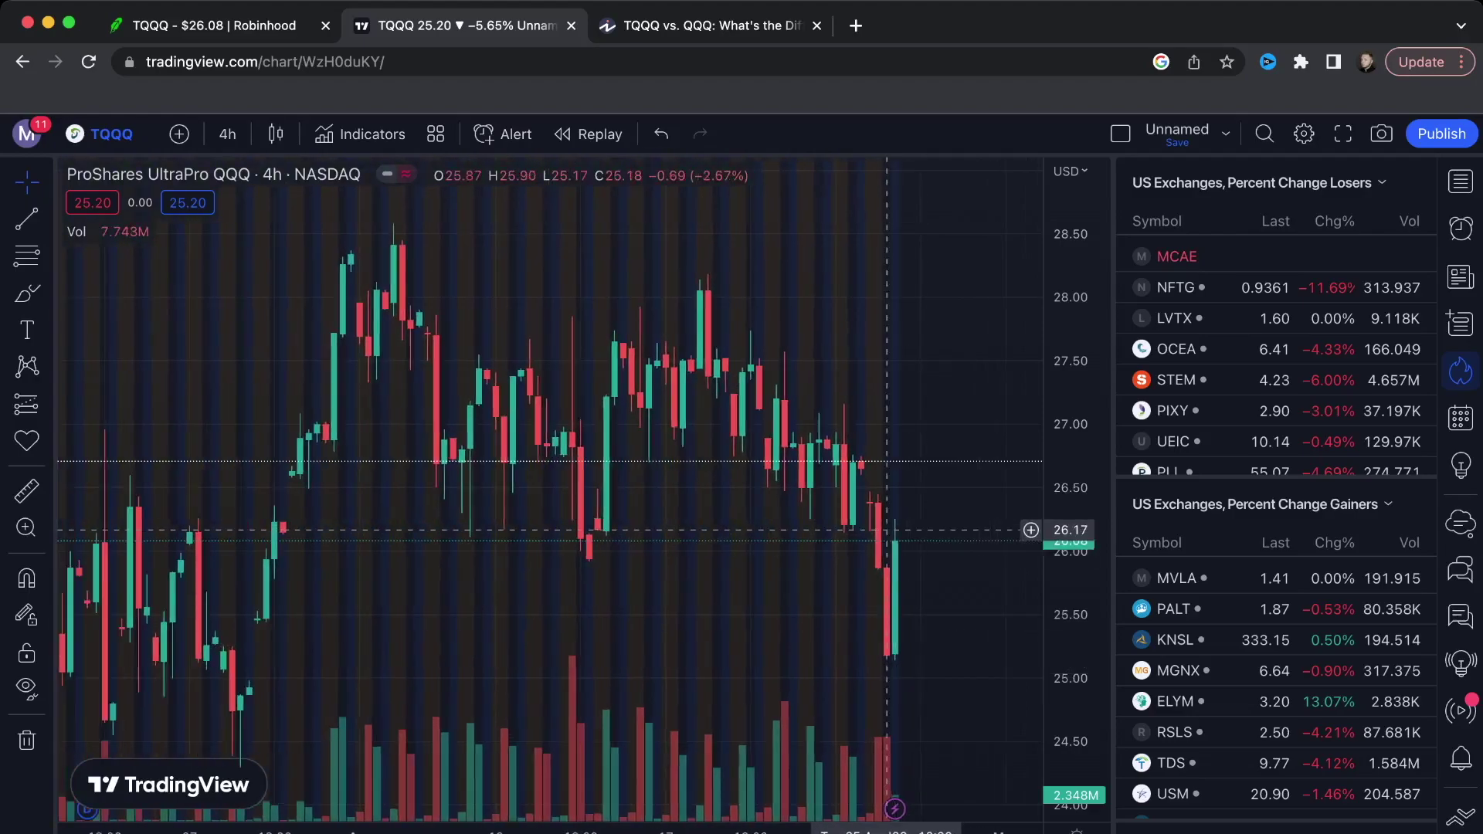
scroll(887, 530, "down", 10)
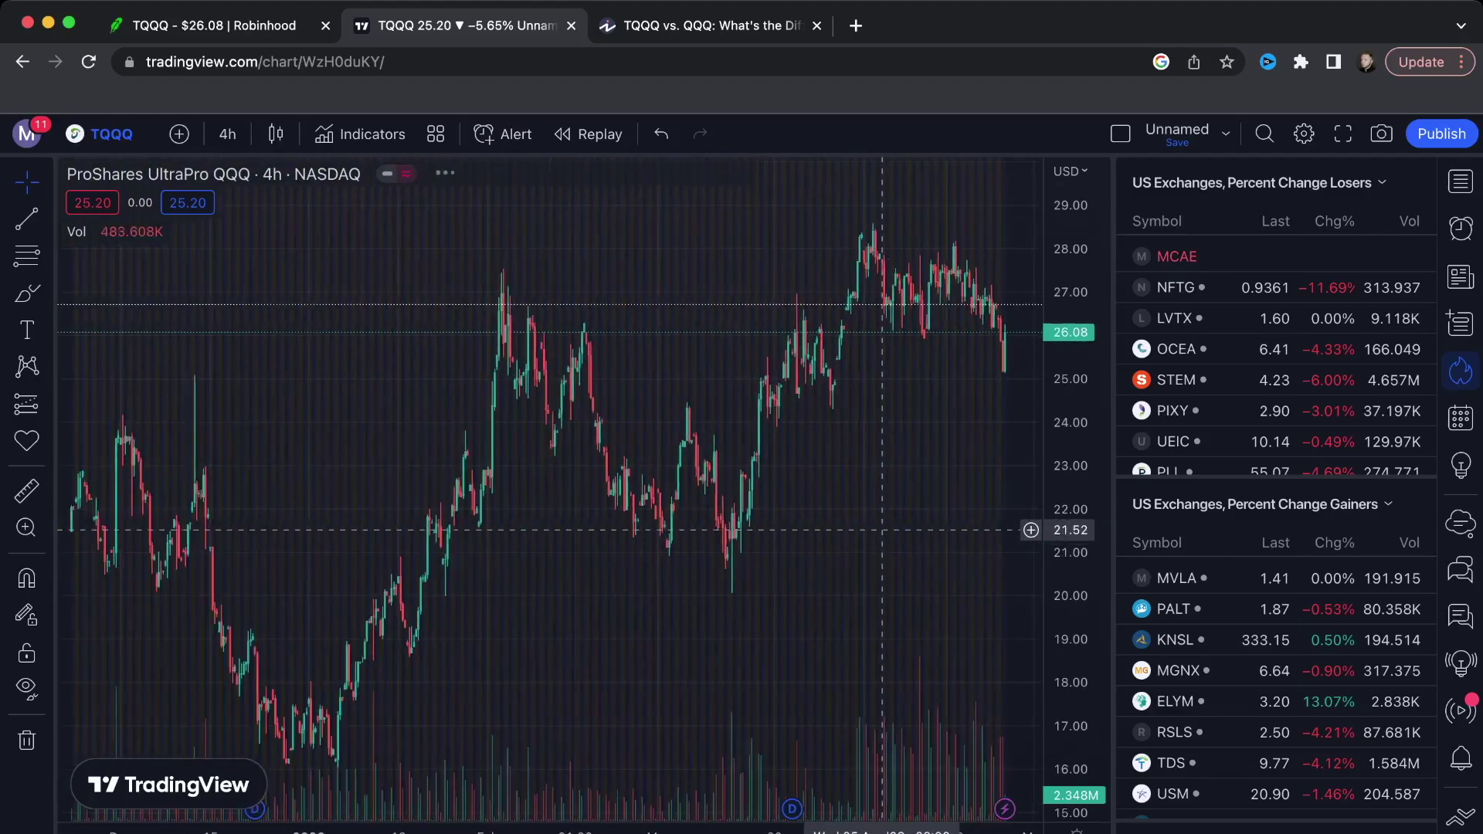
scroll(882, 530, "down", 5)
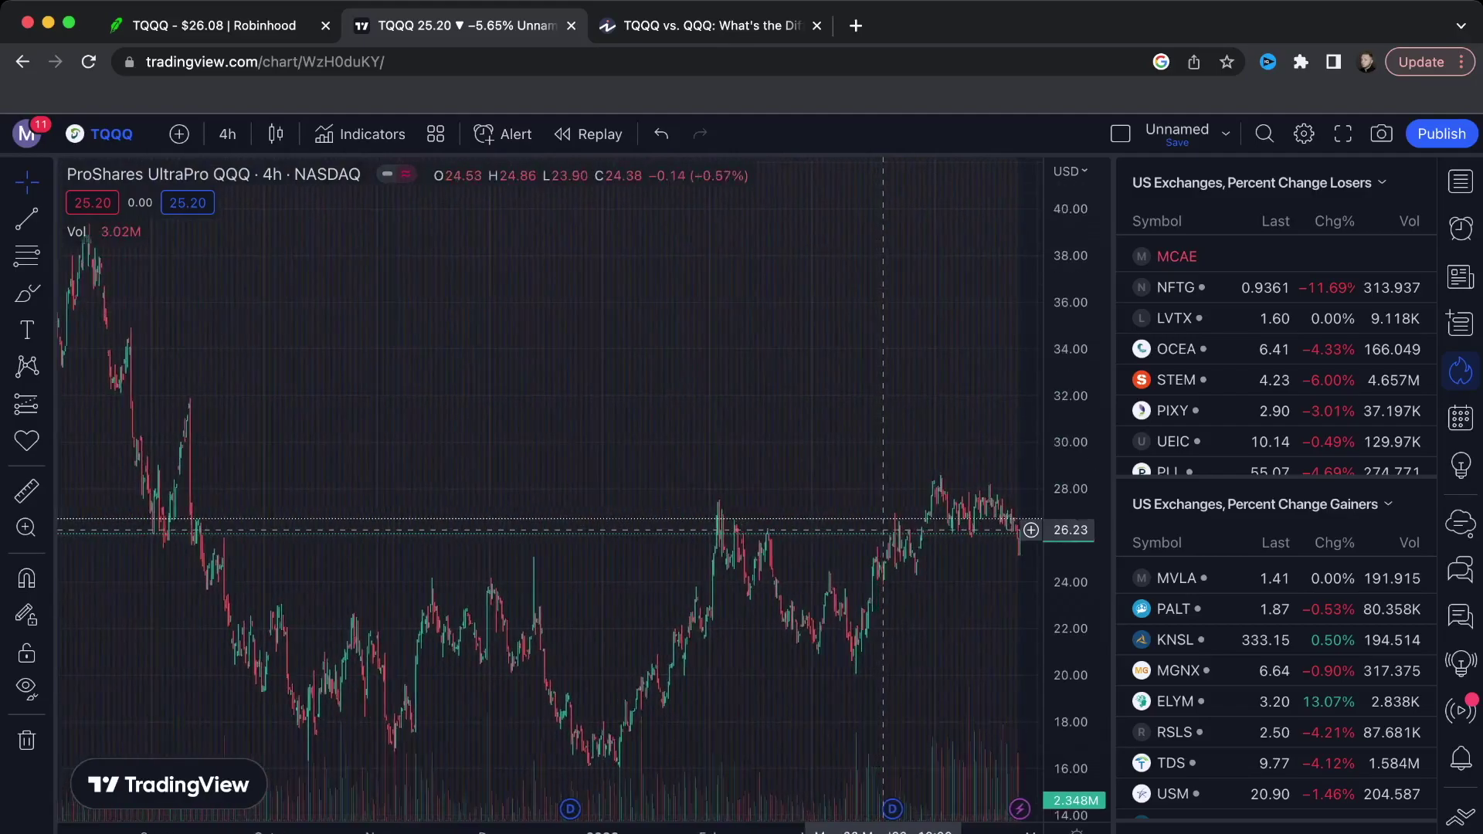
scroll(882, 530, "up", 10)
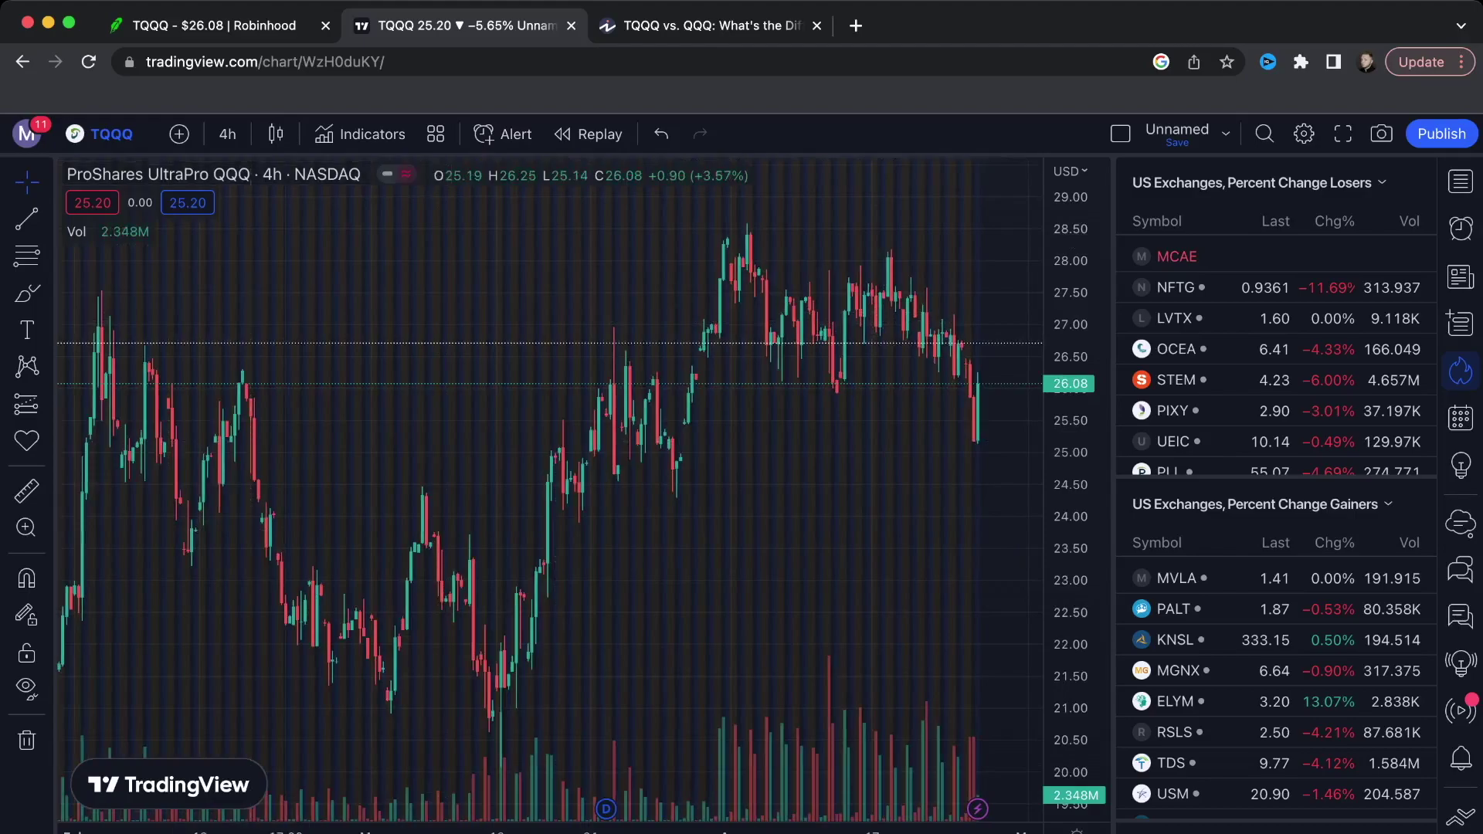
- Add the Moving Average Exponential indicator to the TQQQ chart via an 'ema' search
left_click(361, 134)
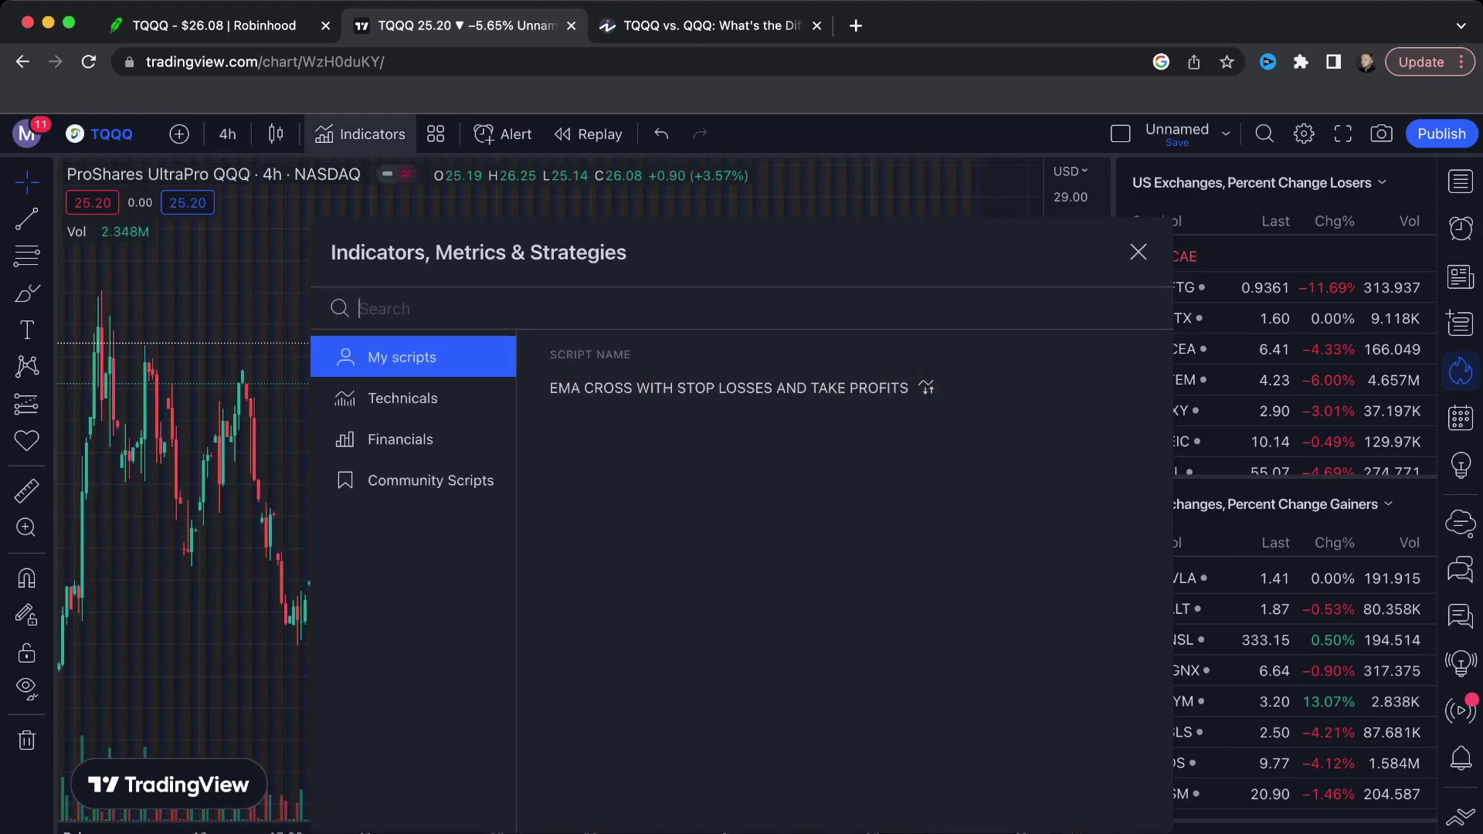
type("ema")
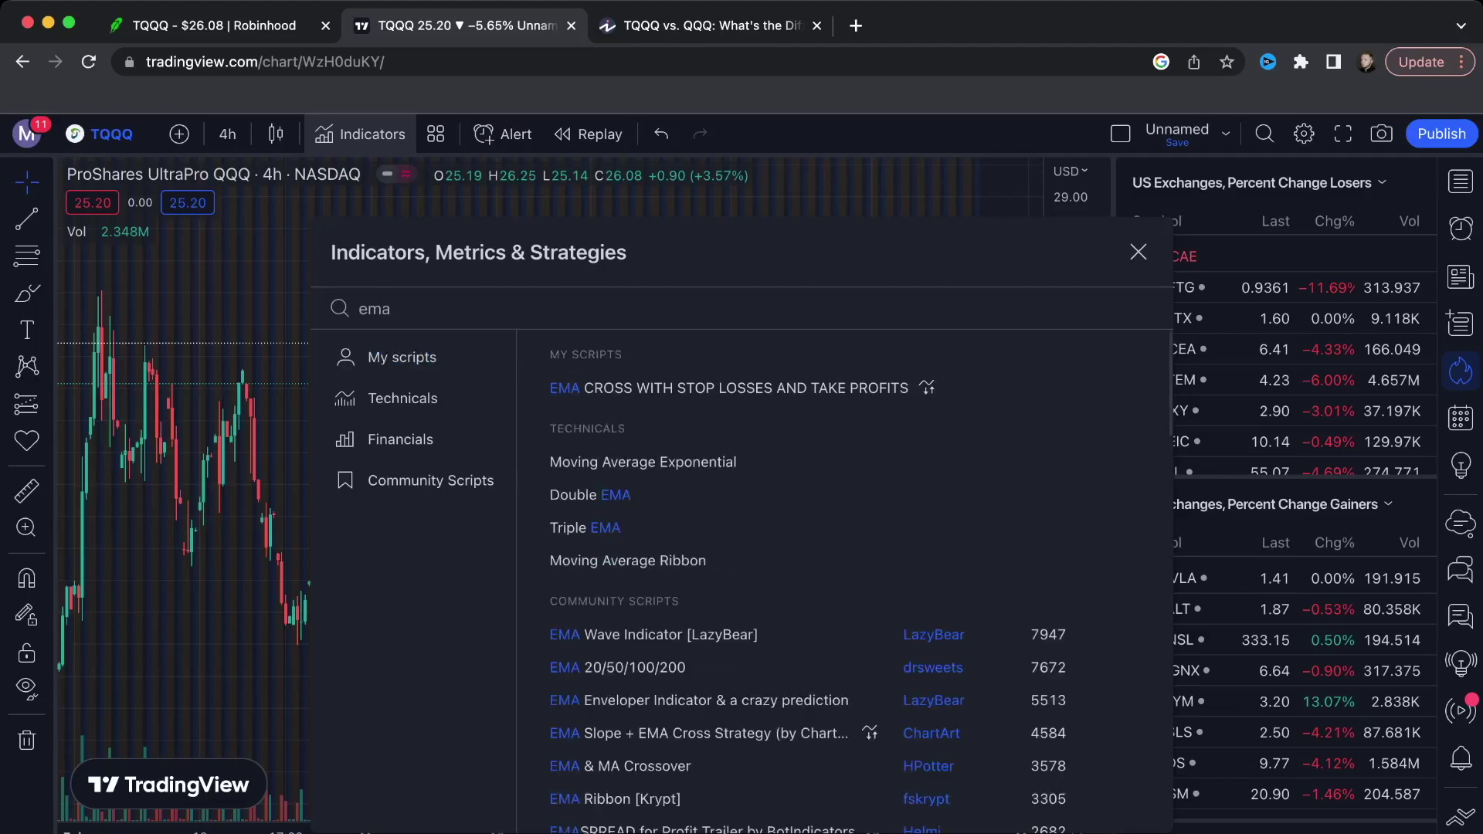
key("Down")
key("Down")
key("Down")
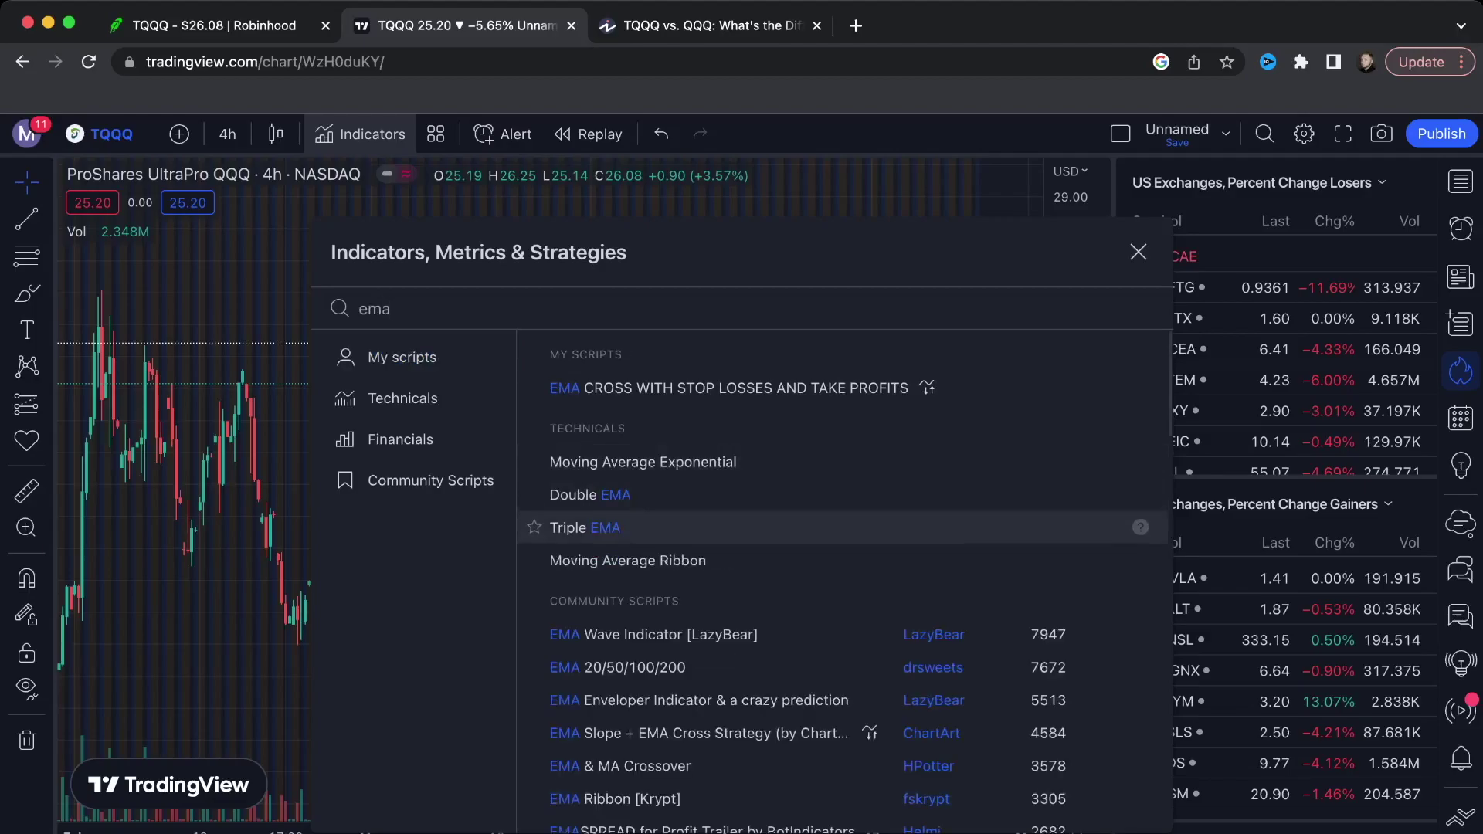
key("Up")
key("Up")
key("Up")
key("Up")
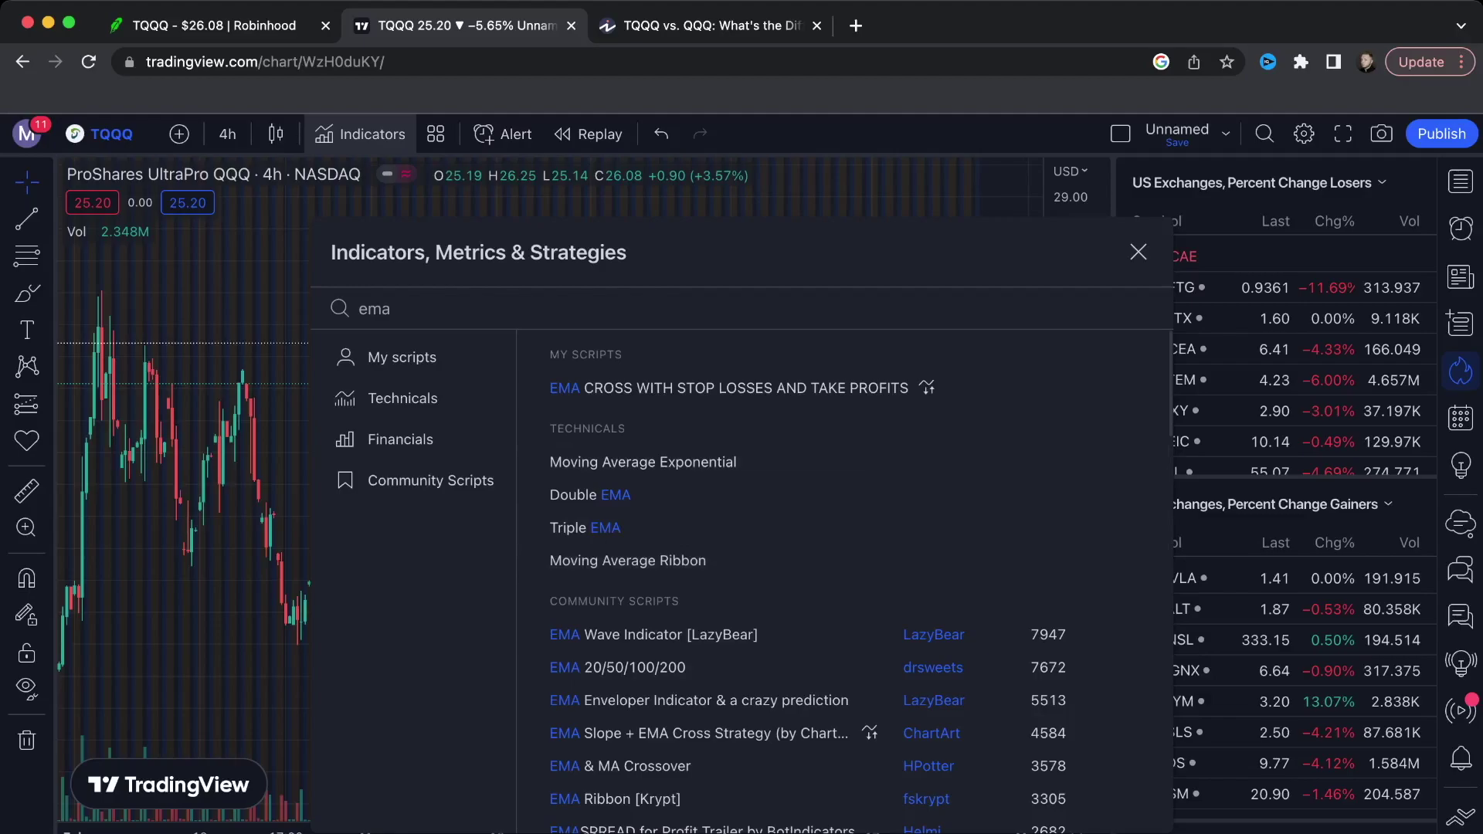
key("Down")
key("Return")
key("Return")
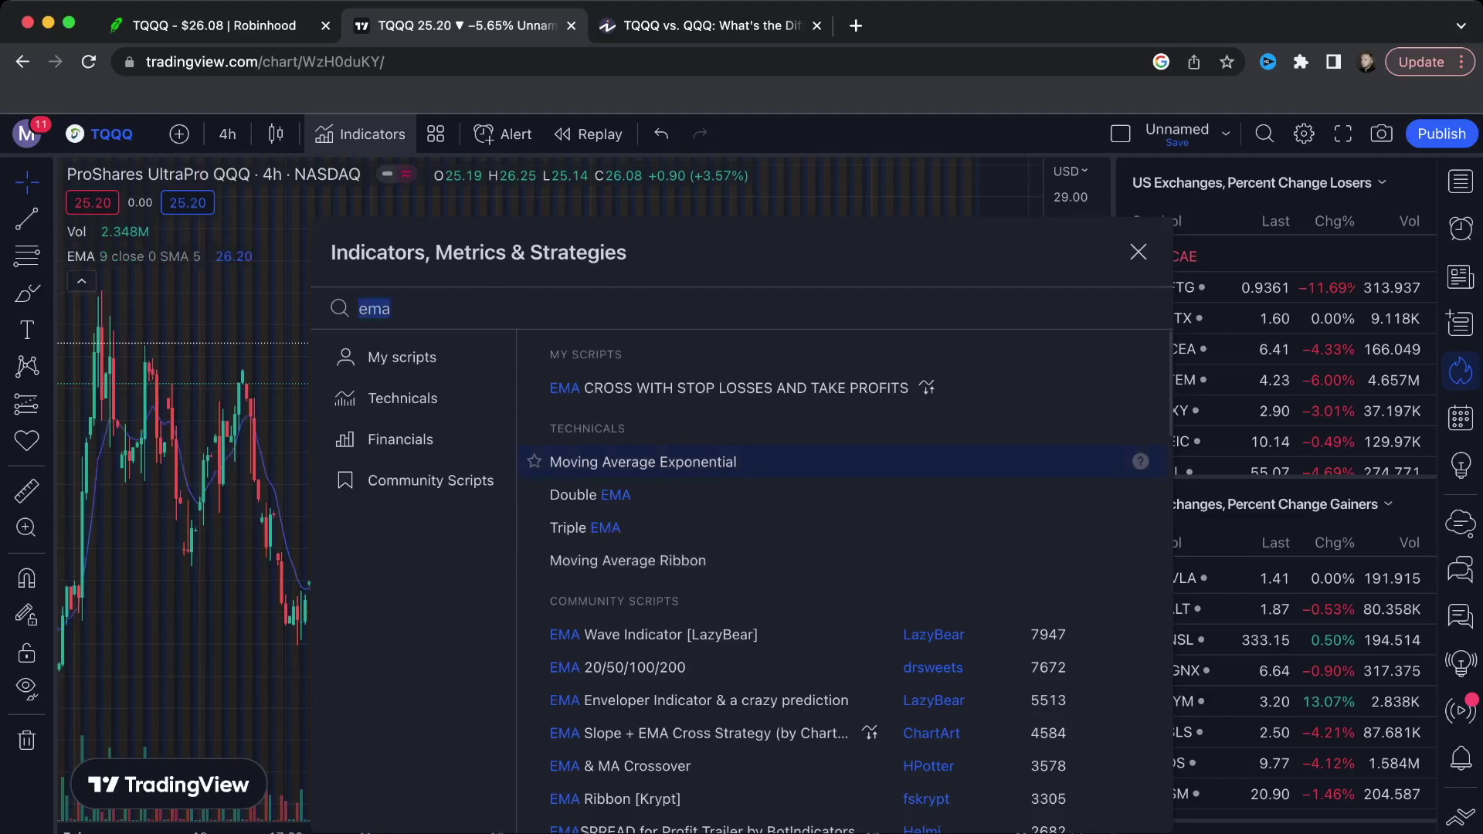
key("Escape")
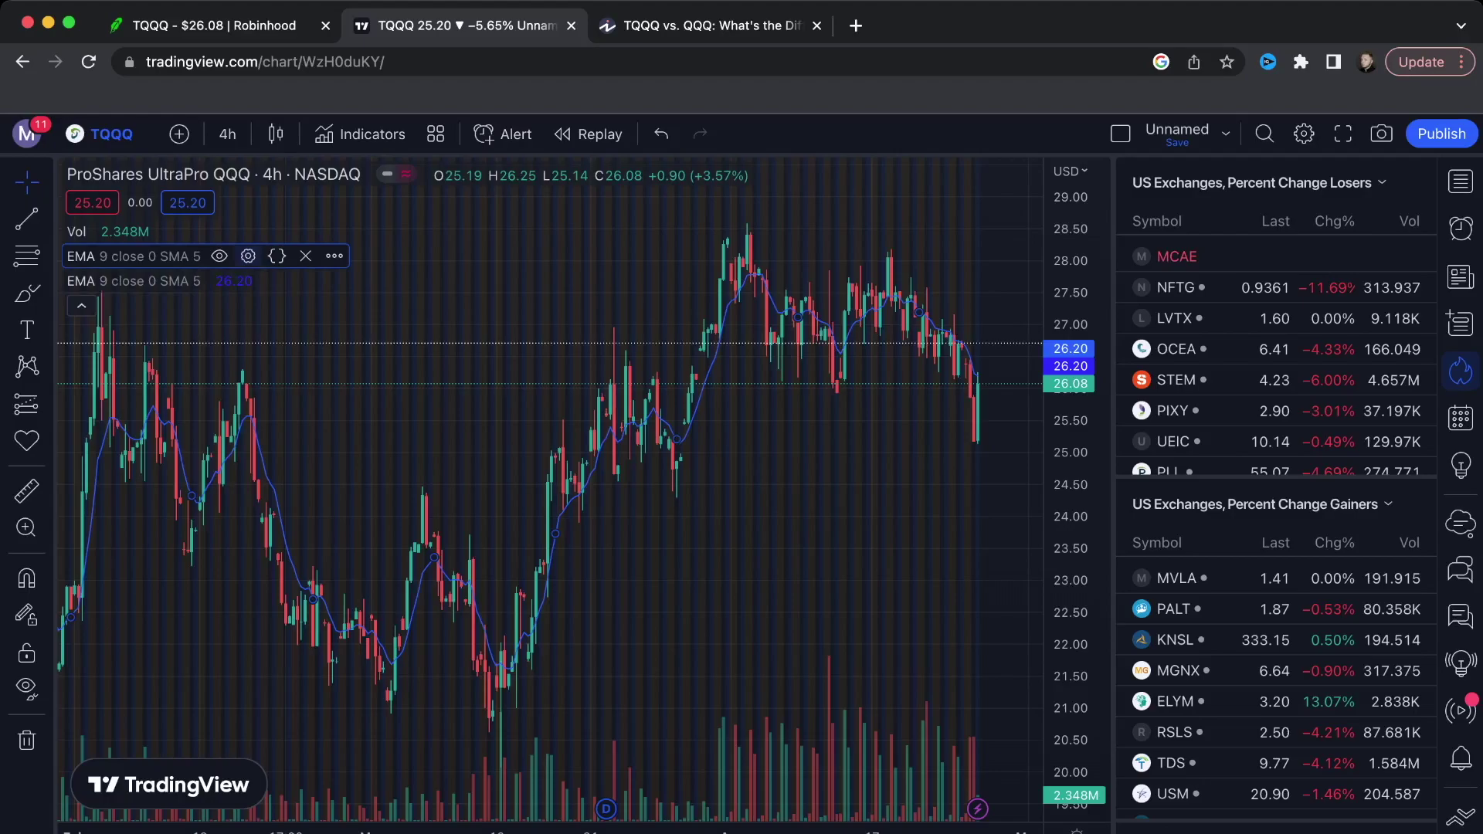
- Remove both EMA indicators, then return to Robinhood's TQQQ page and start a new search
left_click(335, 256)
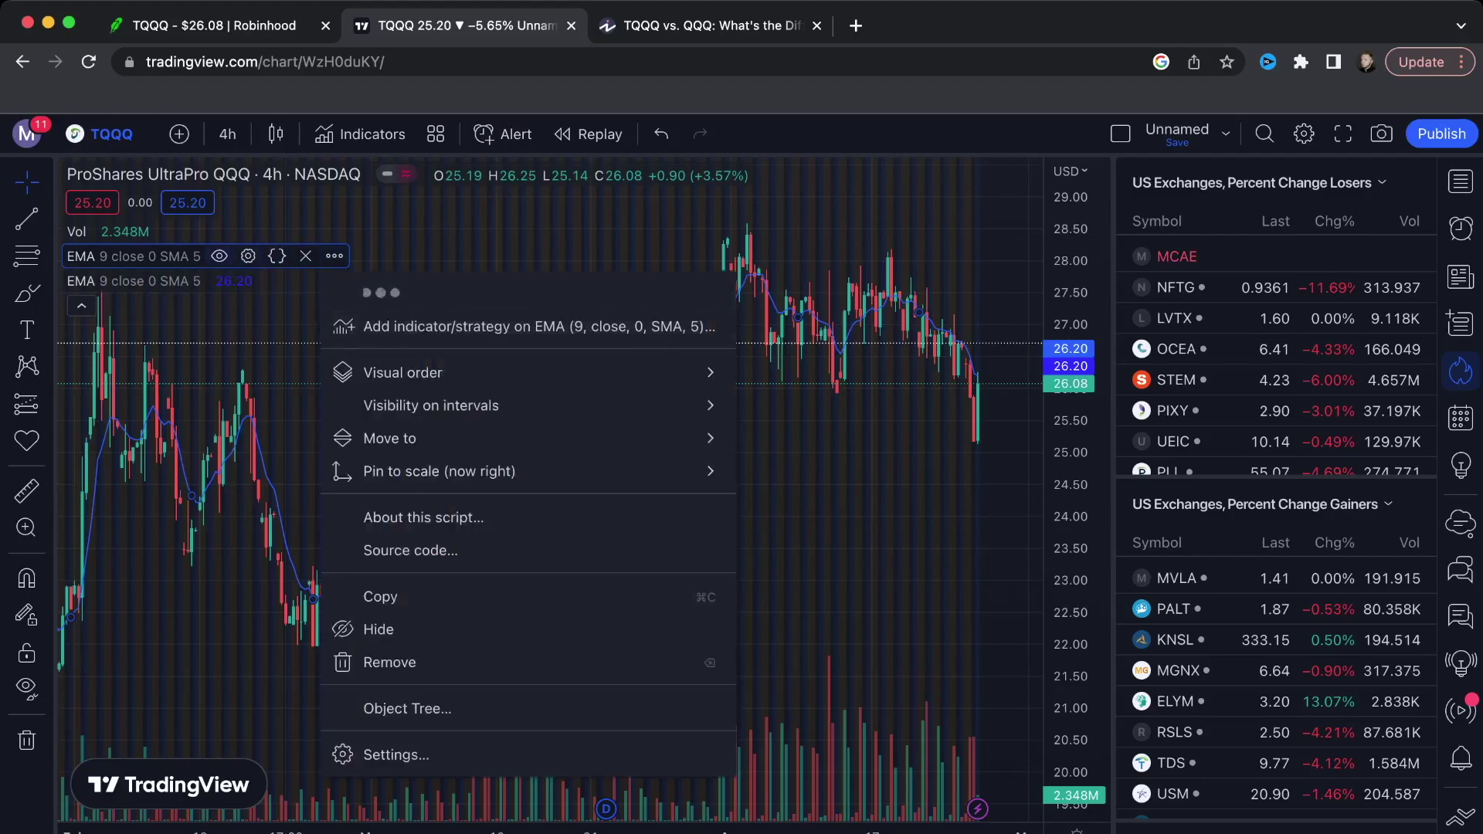
key("Escape")
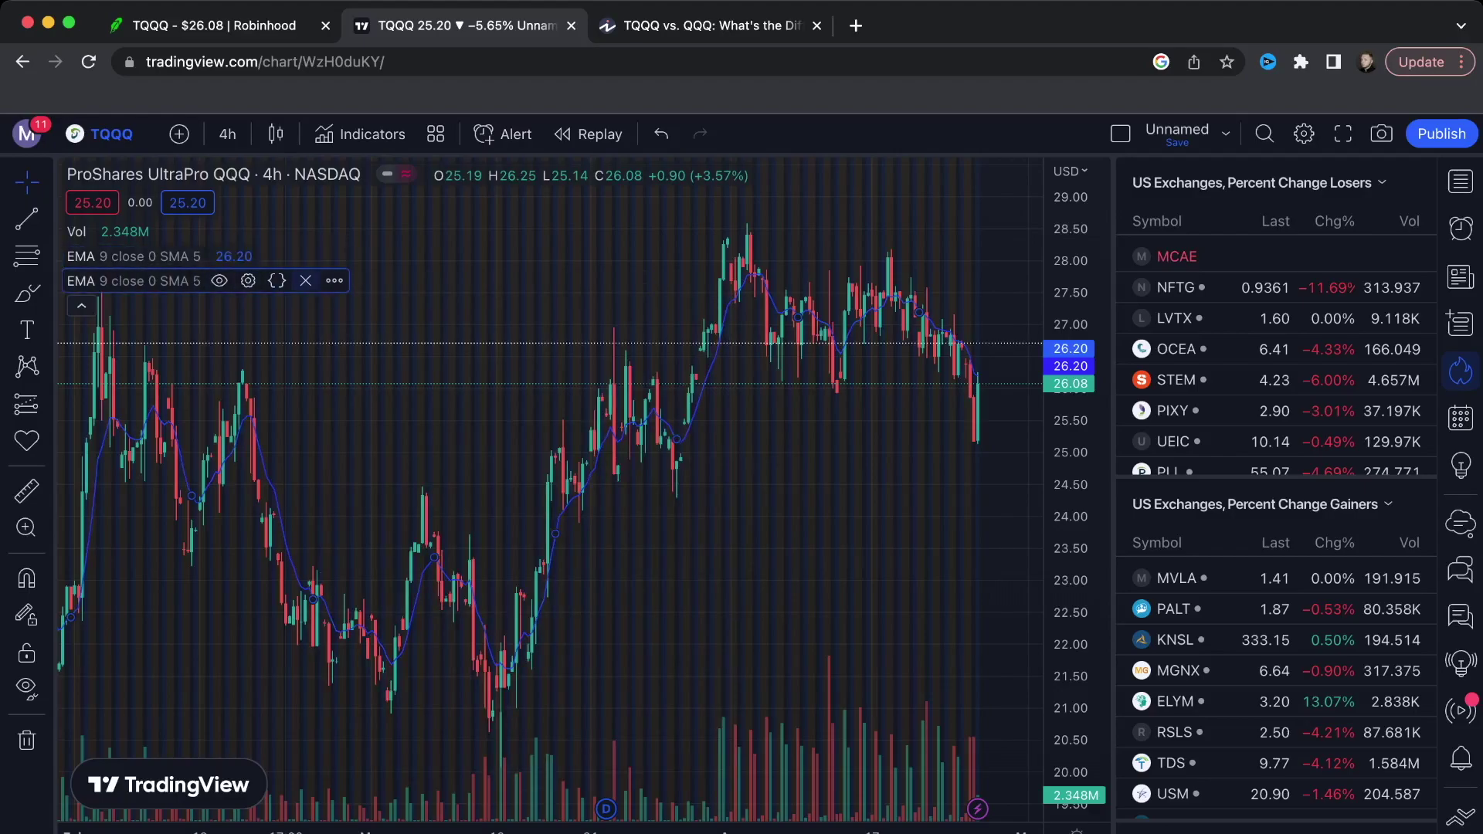
left_click(305, 280)
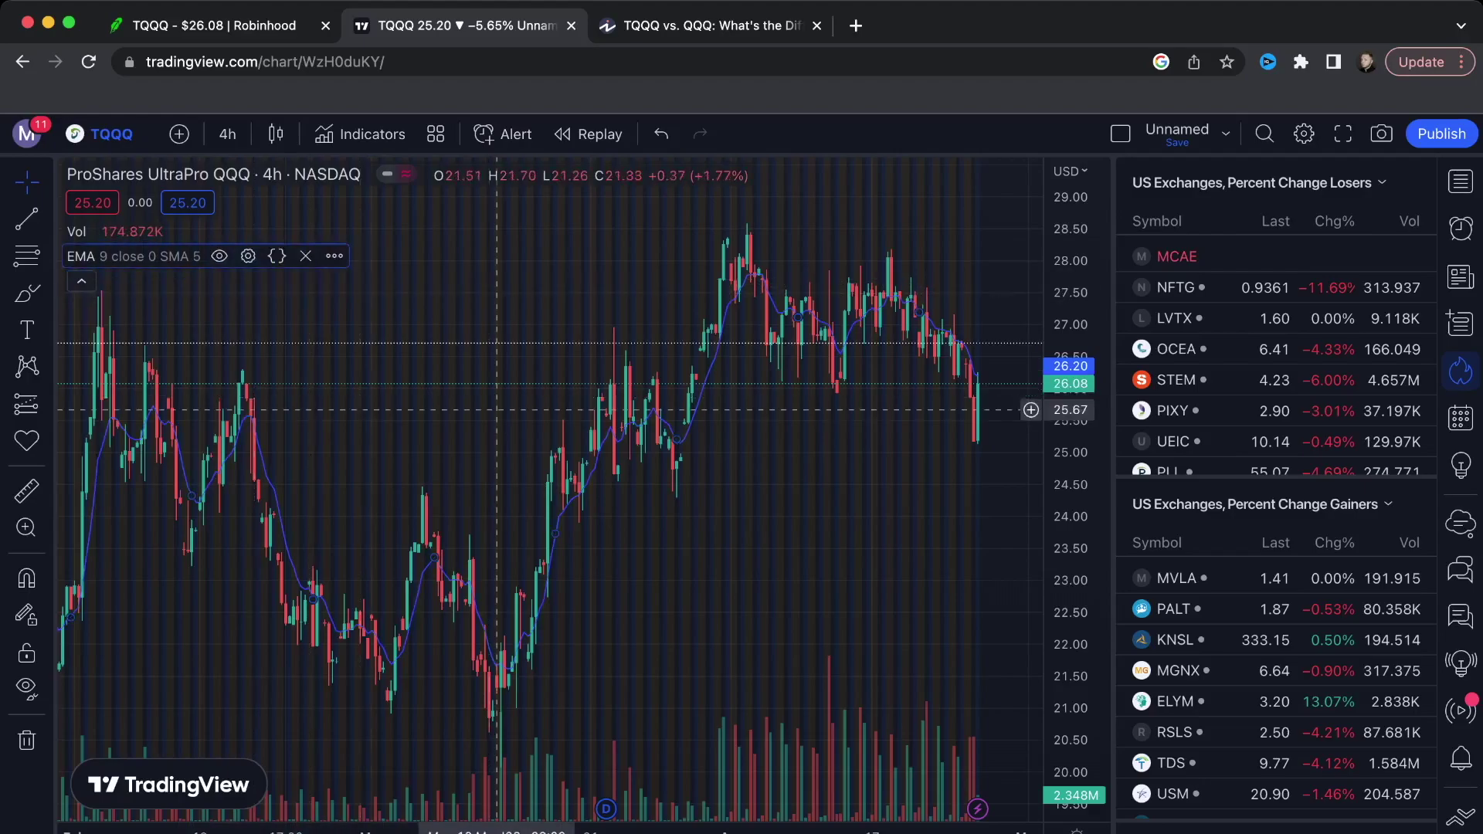
scroll(496, 409, "left", 10)
scroll(497, 409, "up", 8)
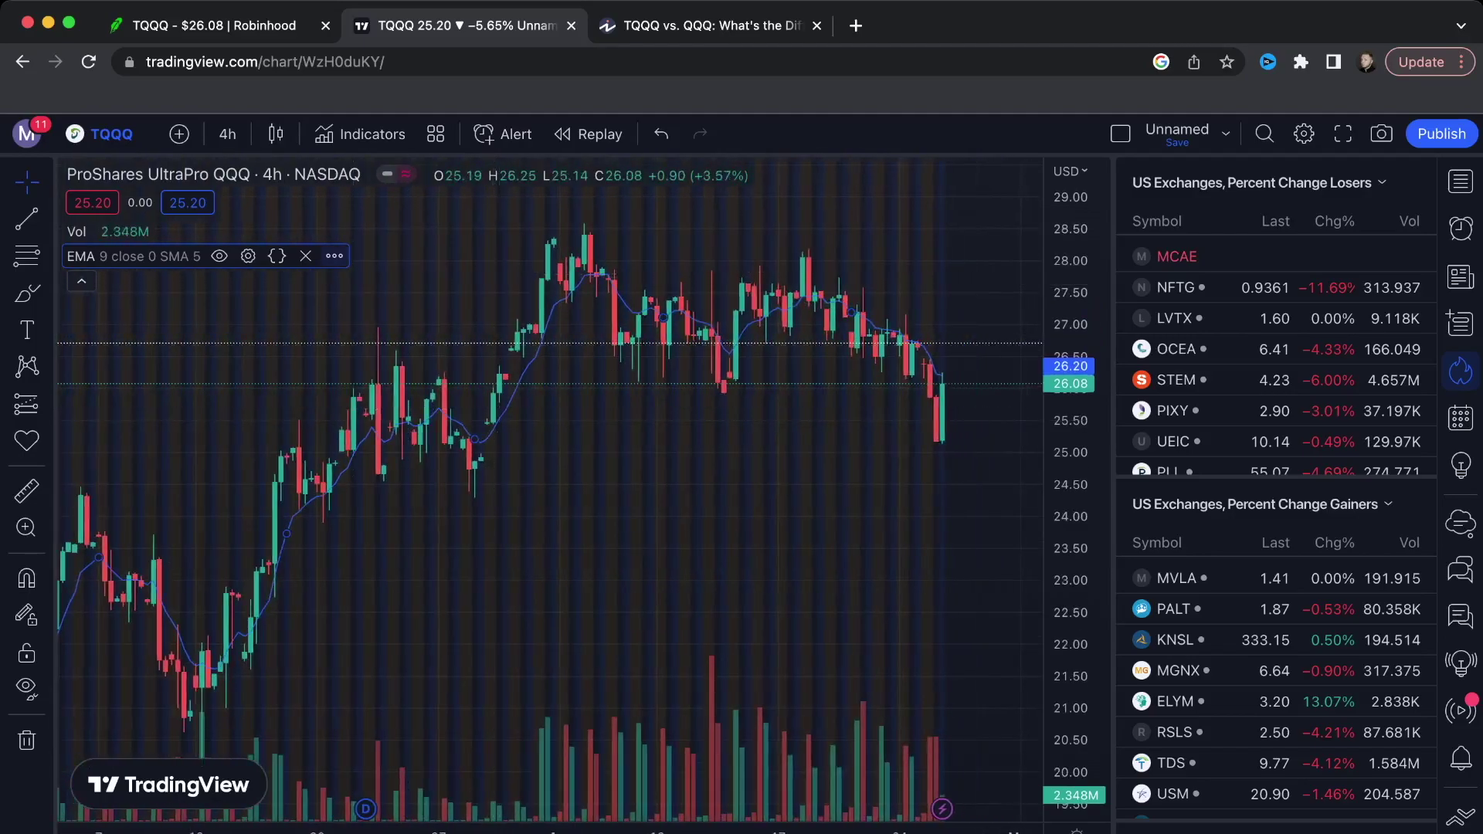
left_click(334, 256)
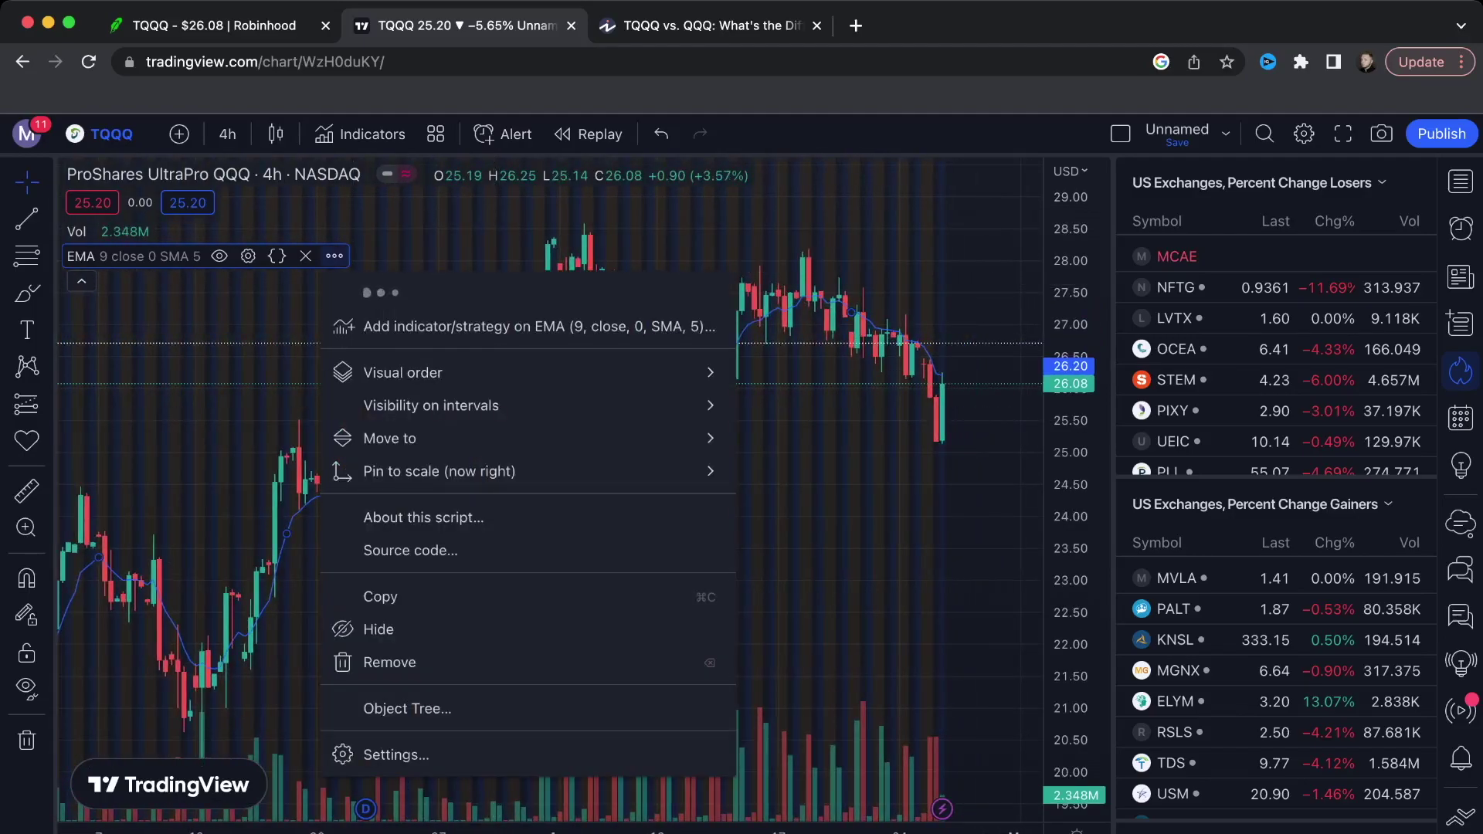
key("BackSpace")
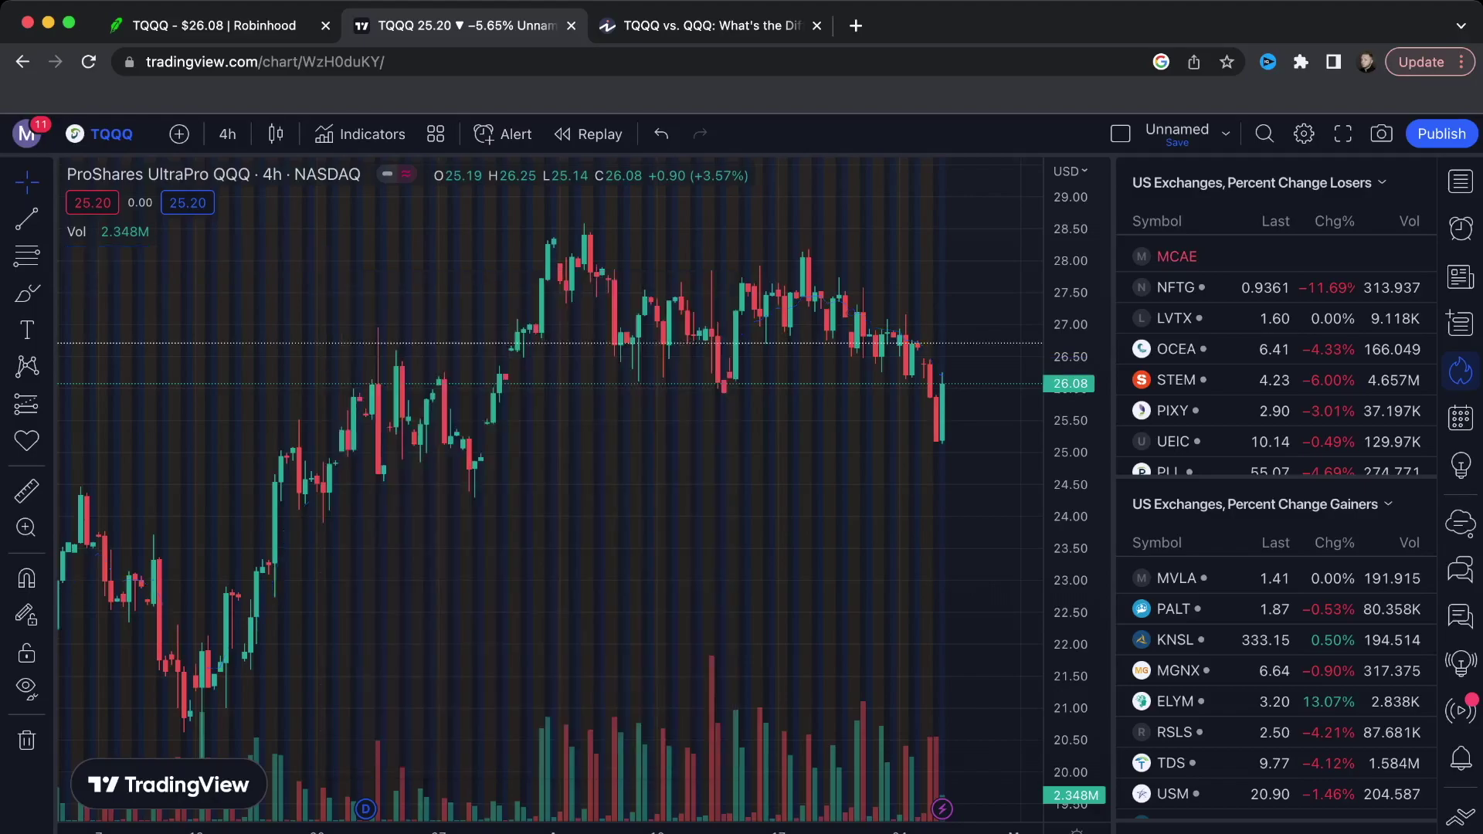
key("ctrl+shift+Tab")
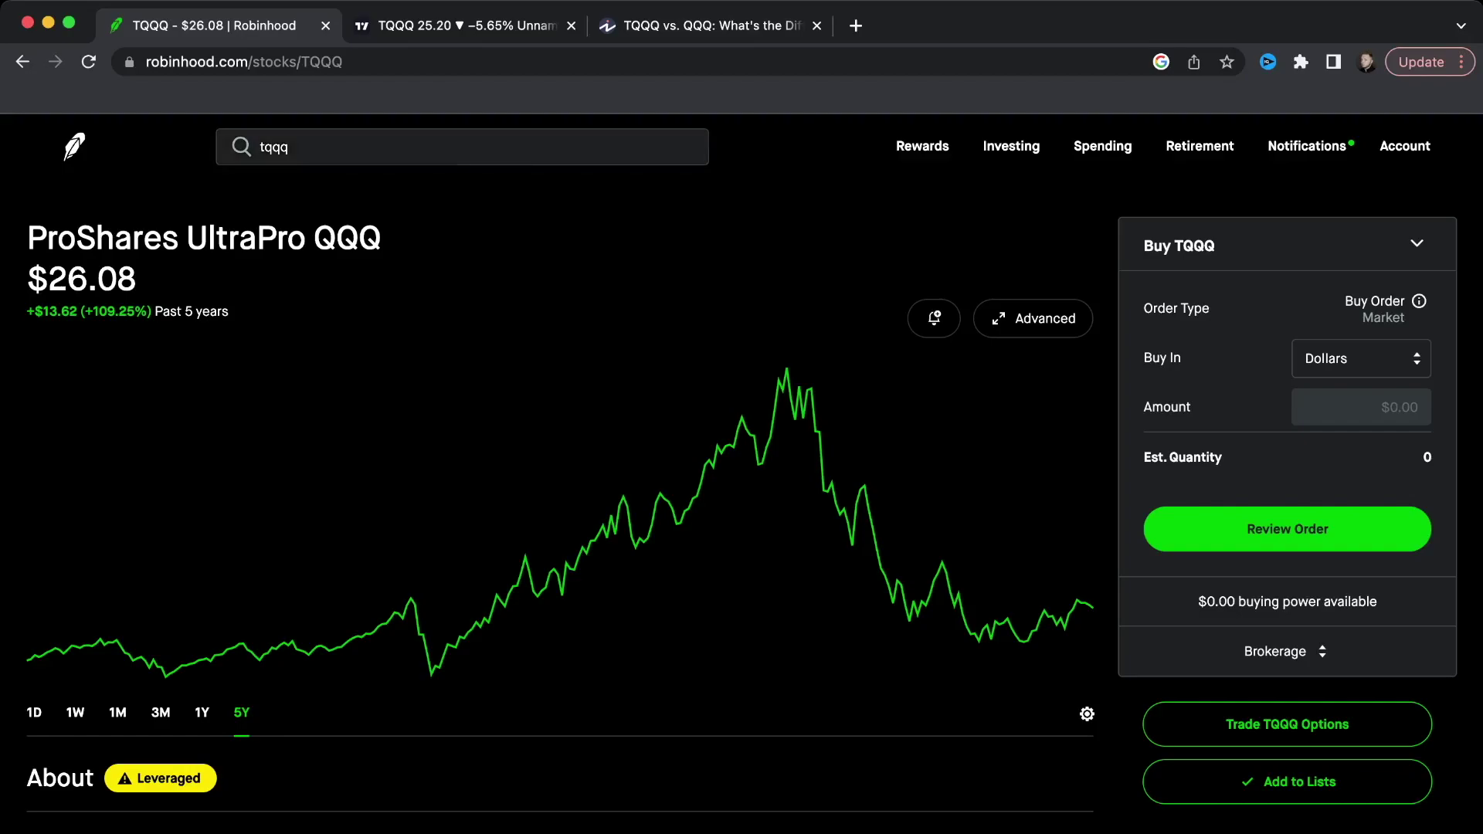
left_click(274, 147)
type("hood")
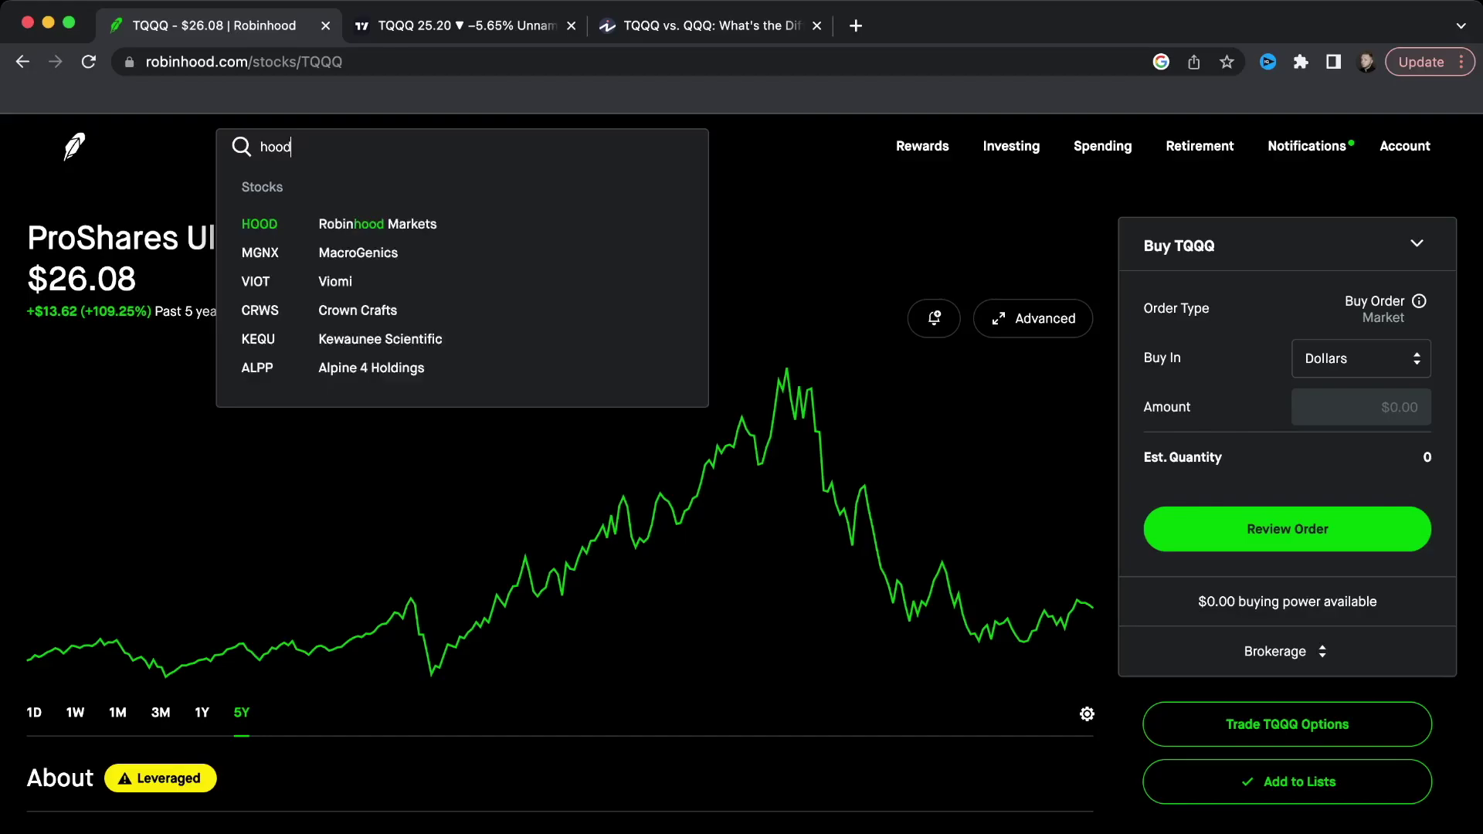
key("Down")
key("Return")
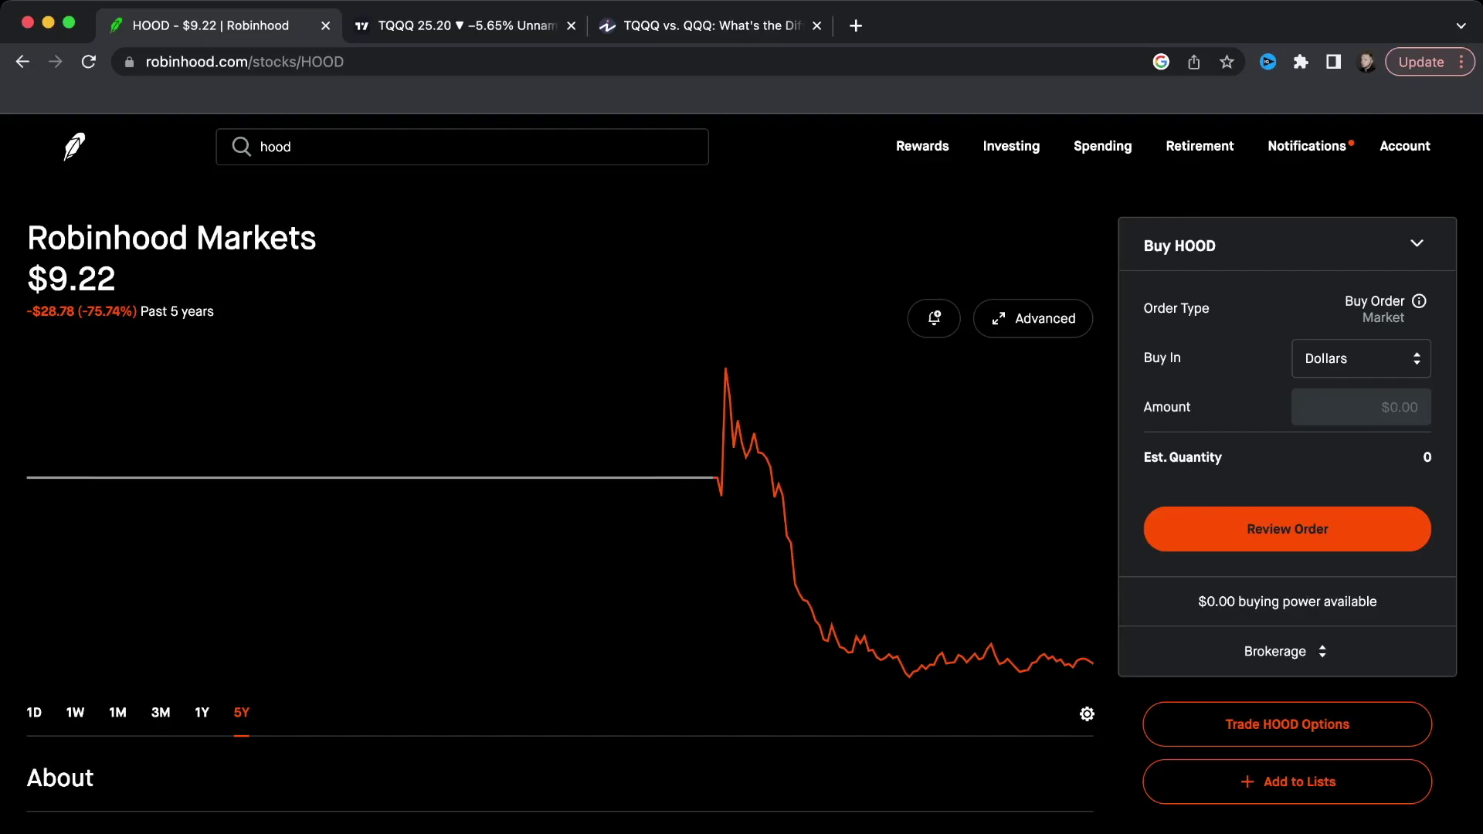
left_click(463, 147)
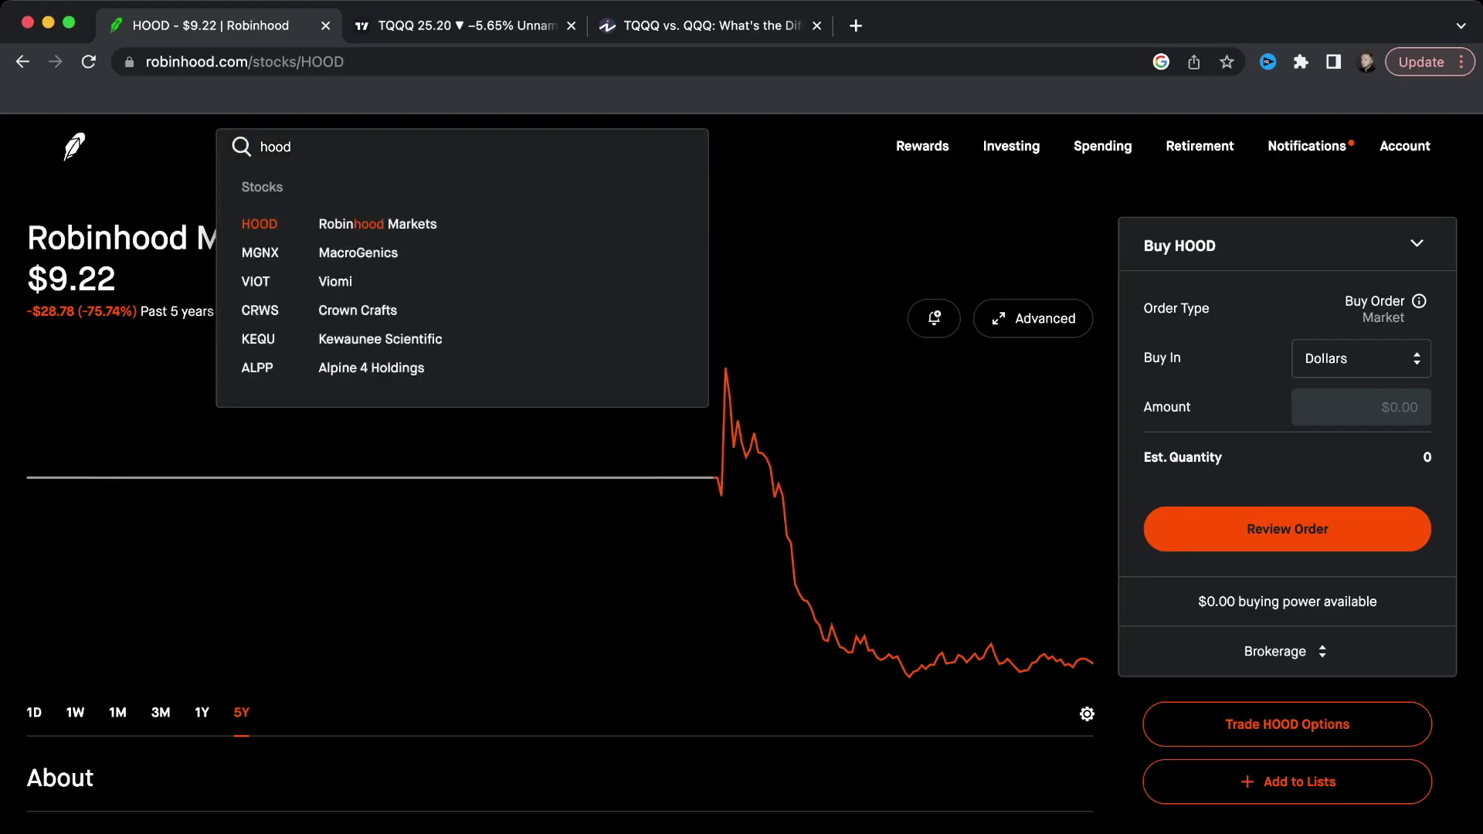
key("super+a")
type("tqqq")
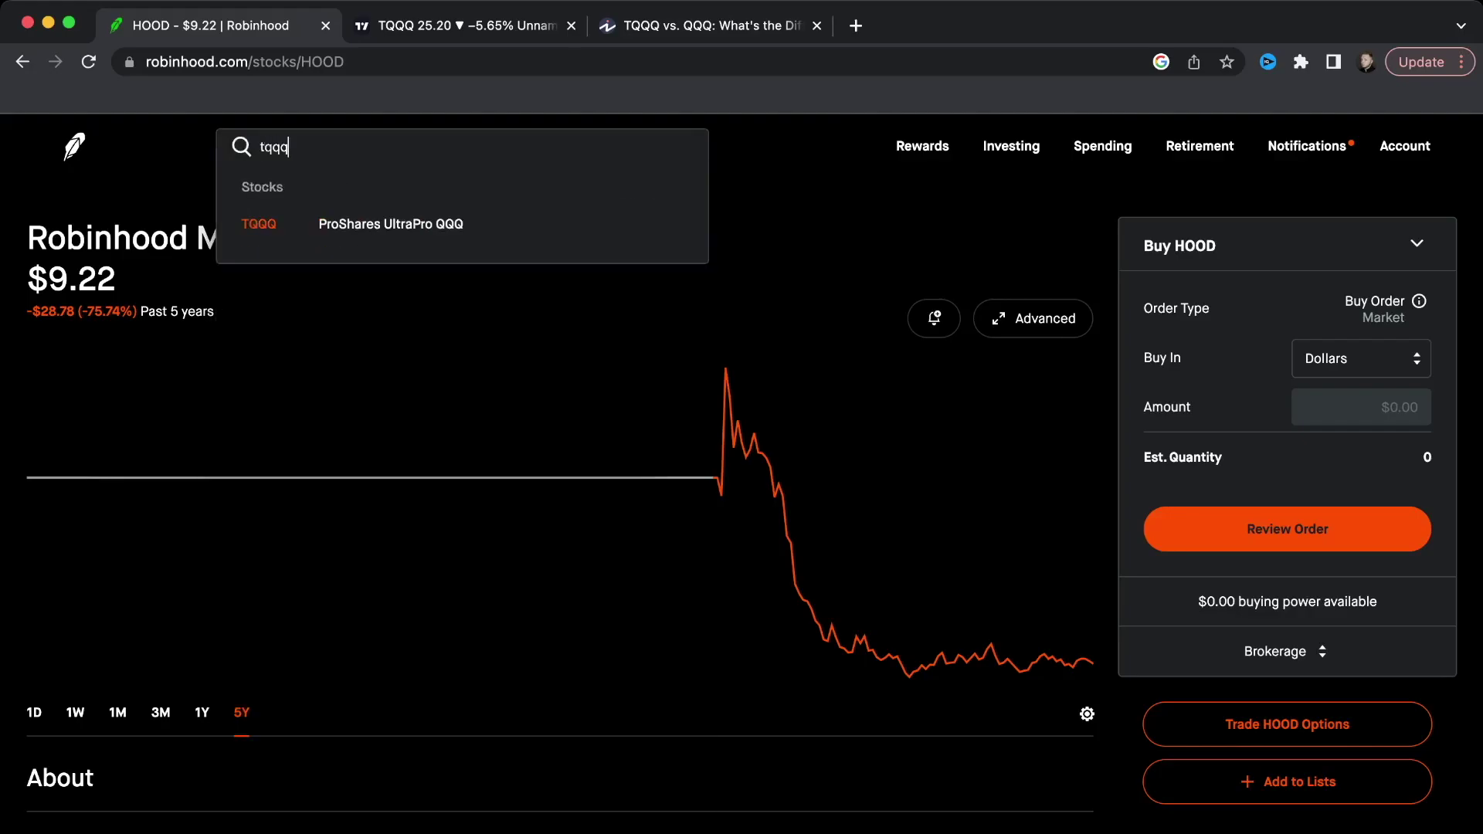
key("Down")
key("Return")
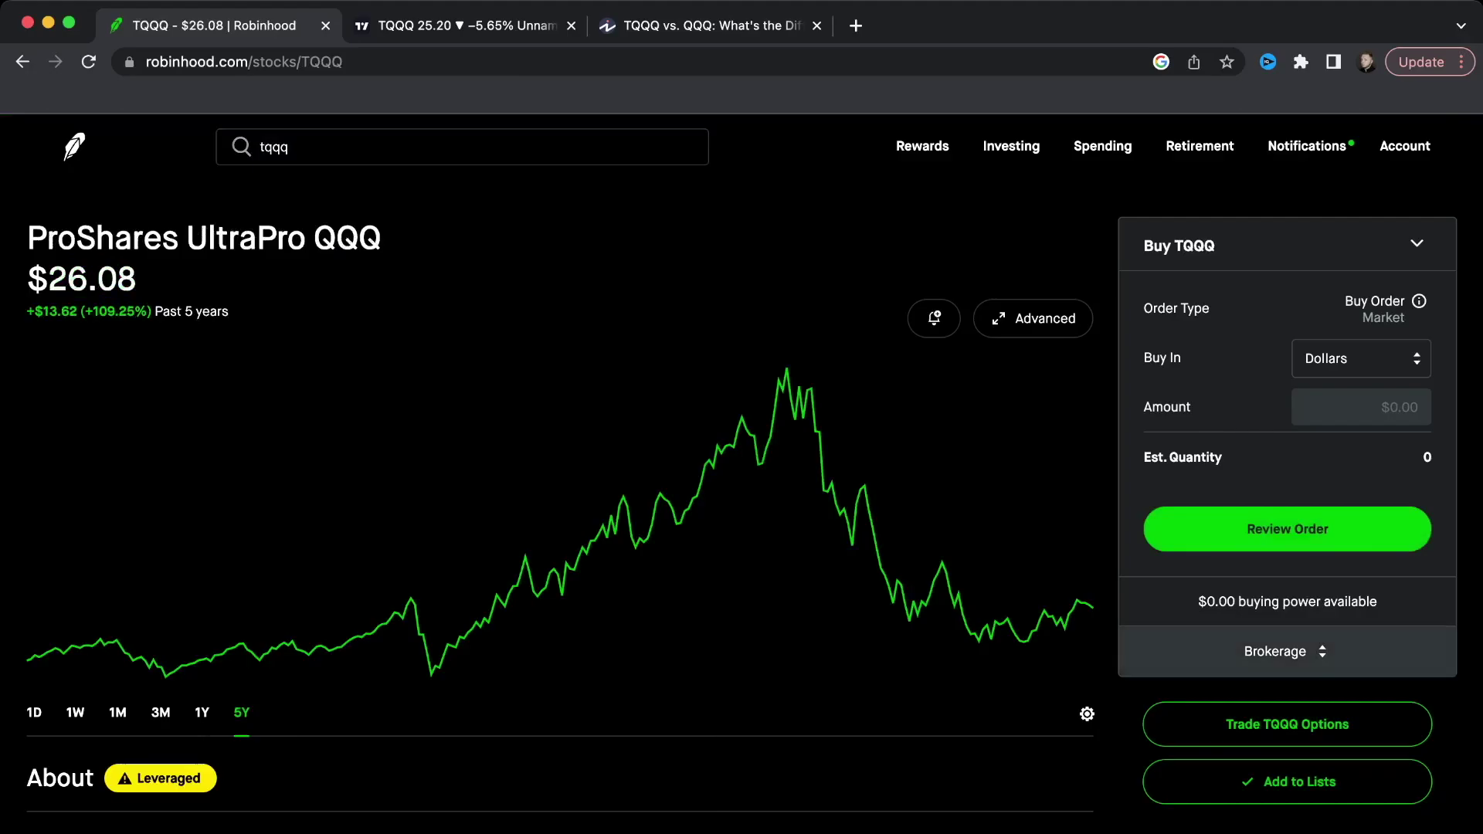
- Open the TQQQ options chain showing sell puts for the May 19 expiration
left_click(1286, 723)
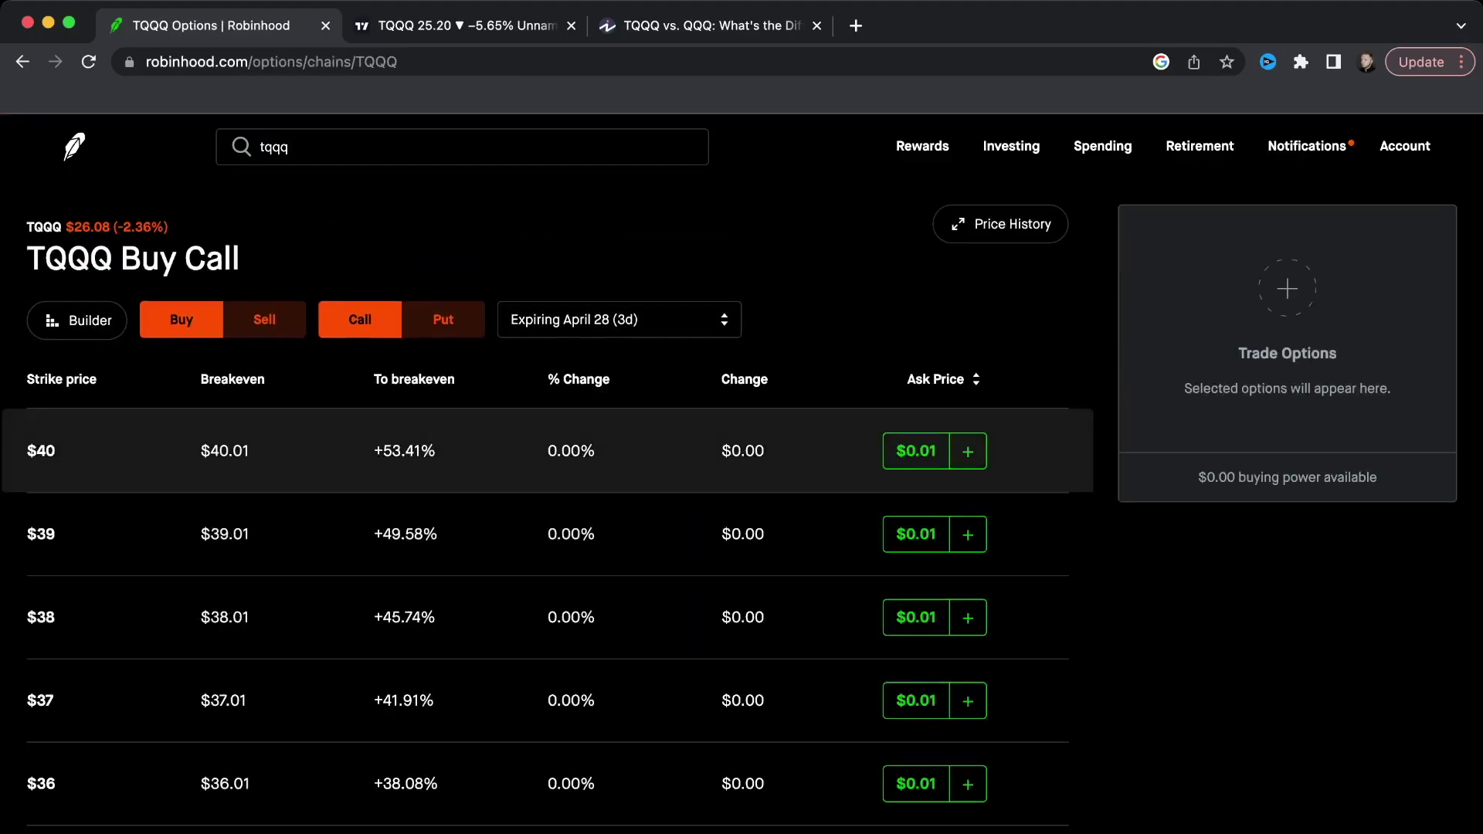
left_click(265, 319)
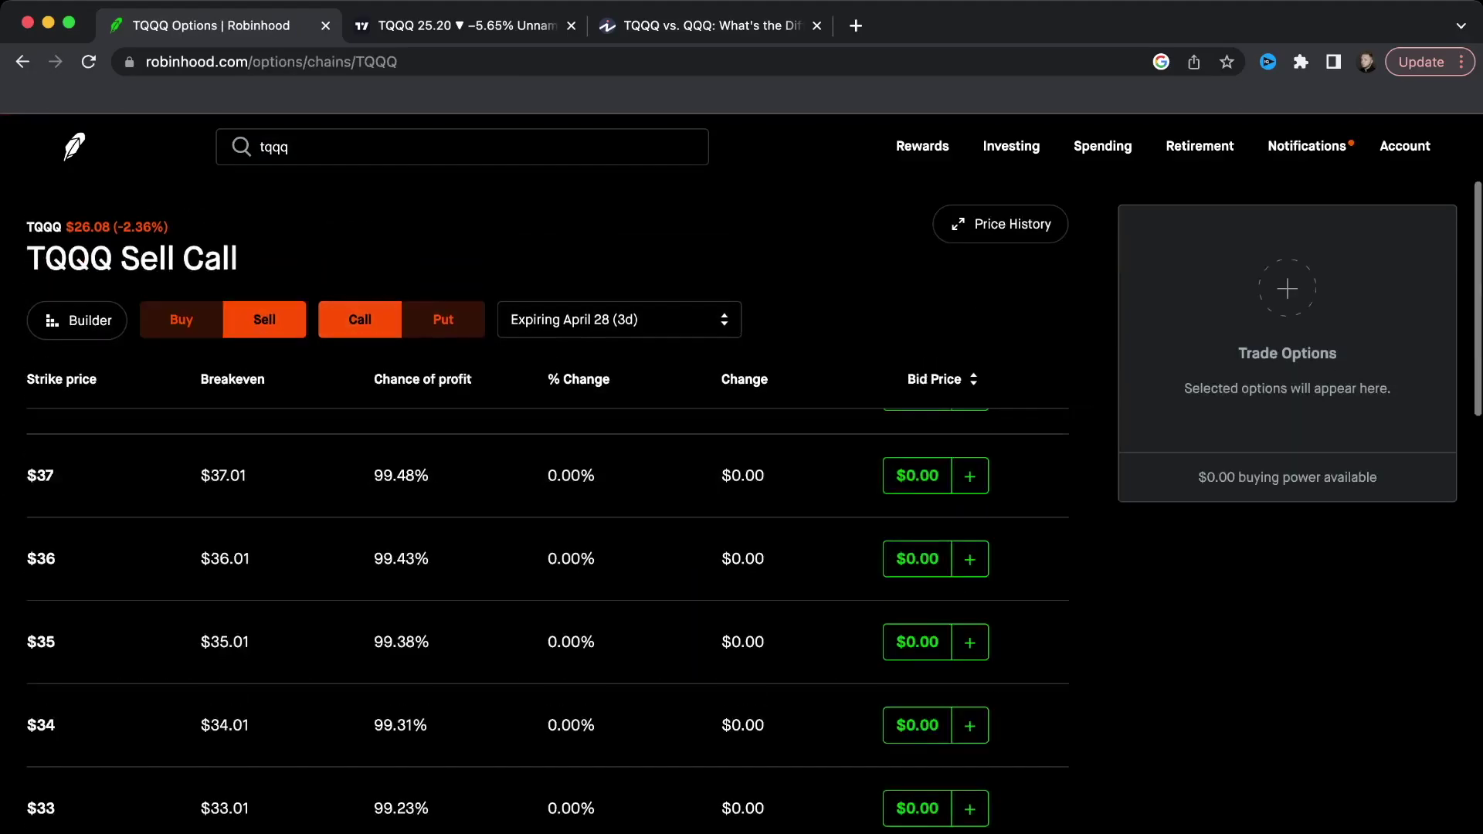
left_click(442, 319)
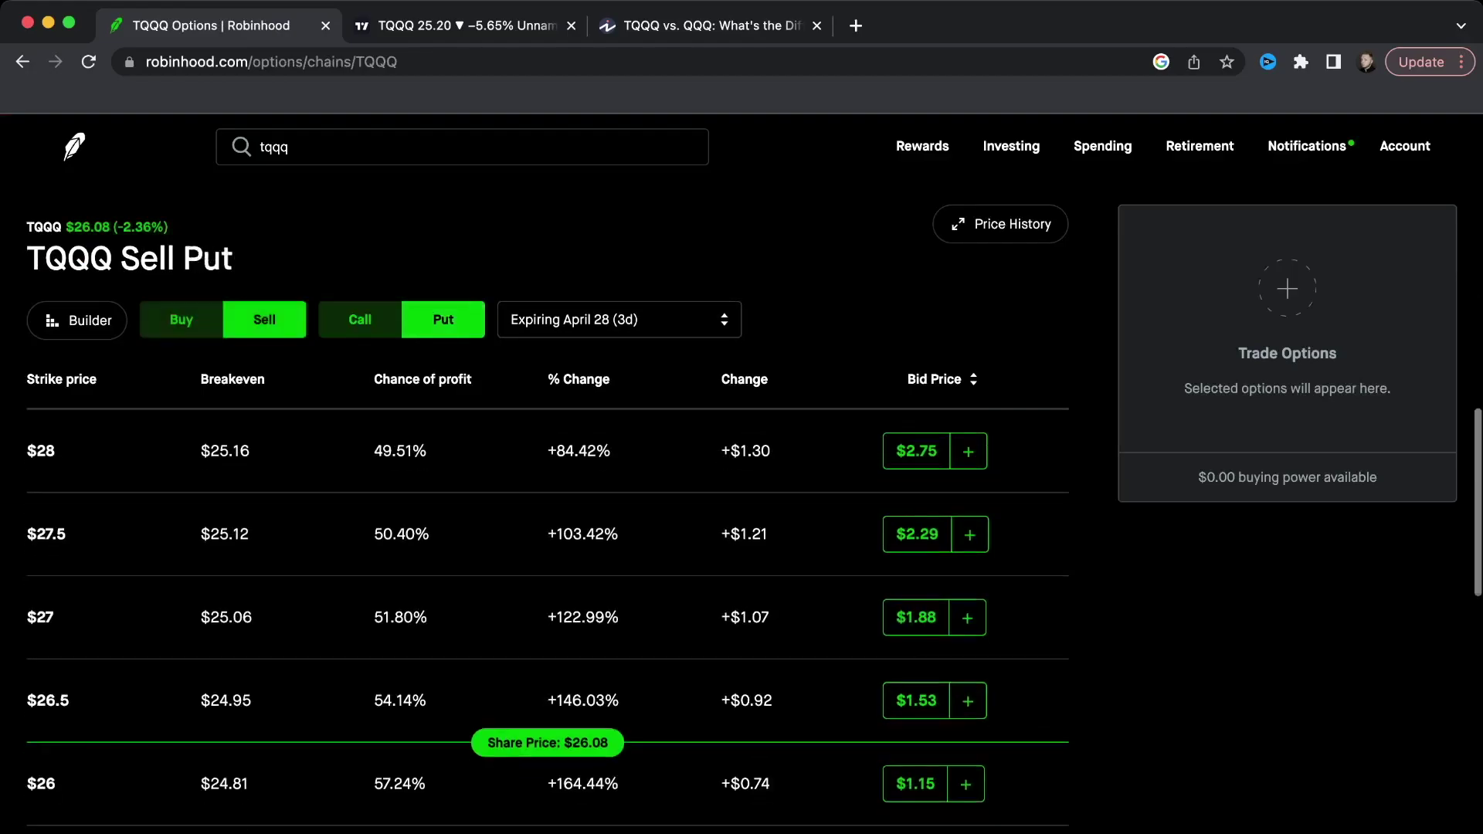
left_click(618, 319)
left_click(556, 473)
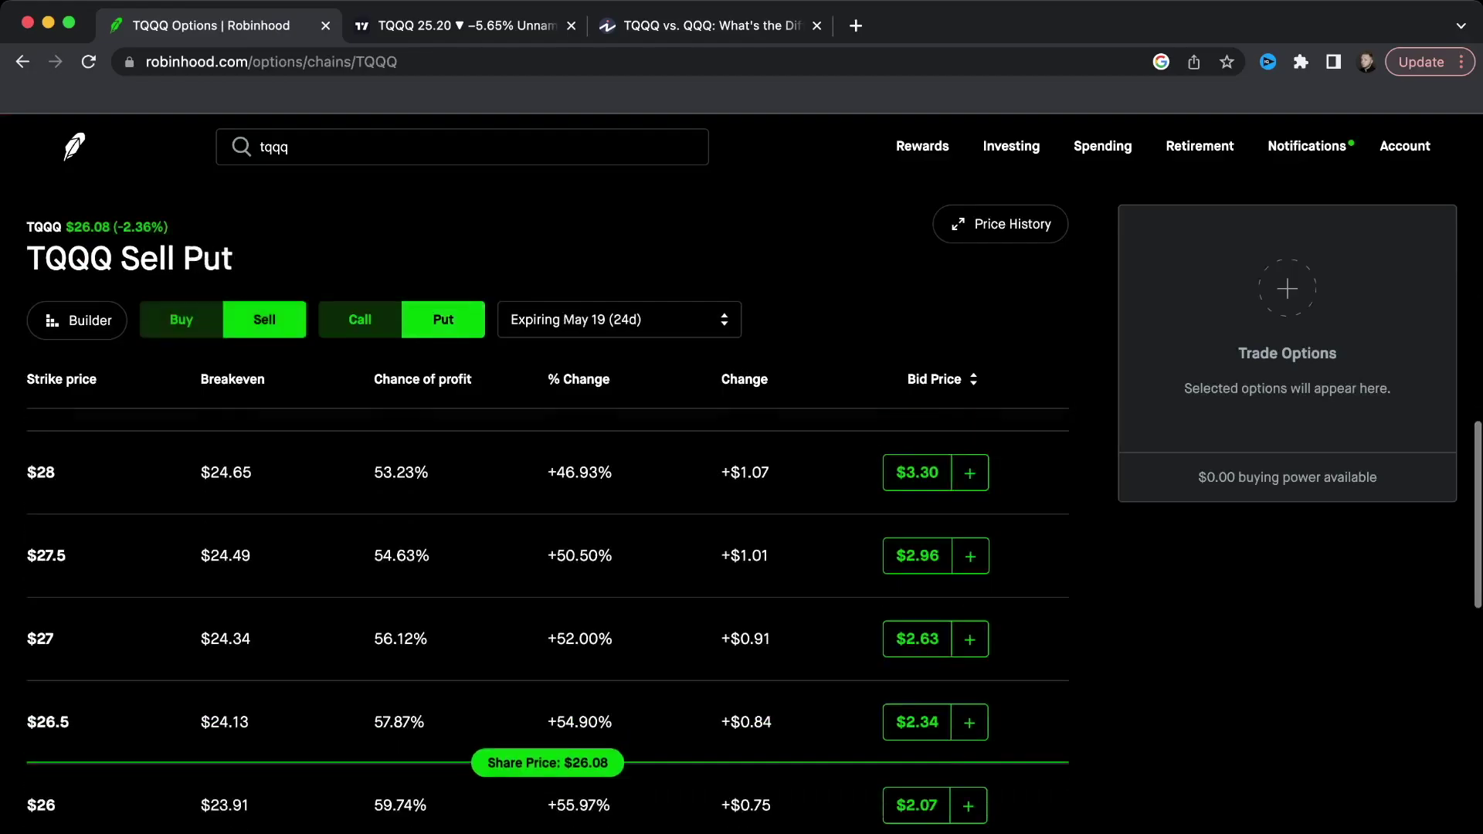
- Stage the $24 May 19 put at its $1.23 bid credit
scroll(540, 618, "down", 6)
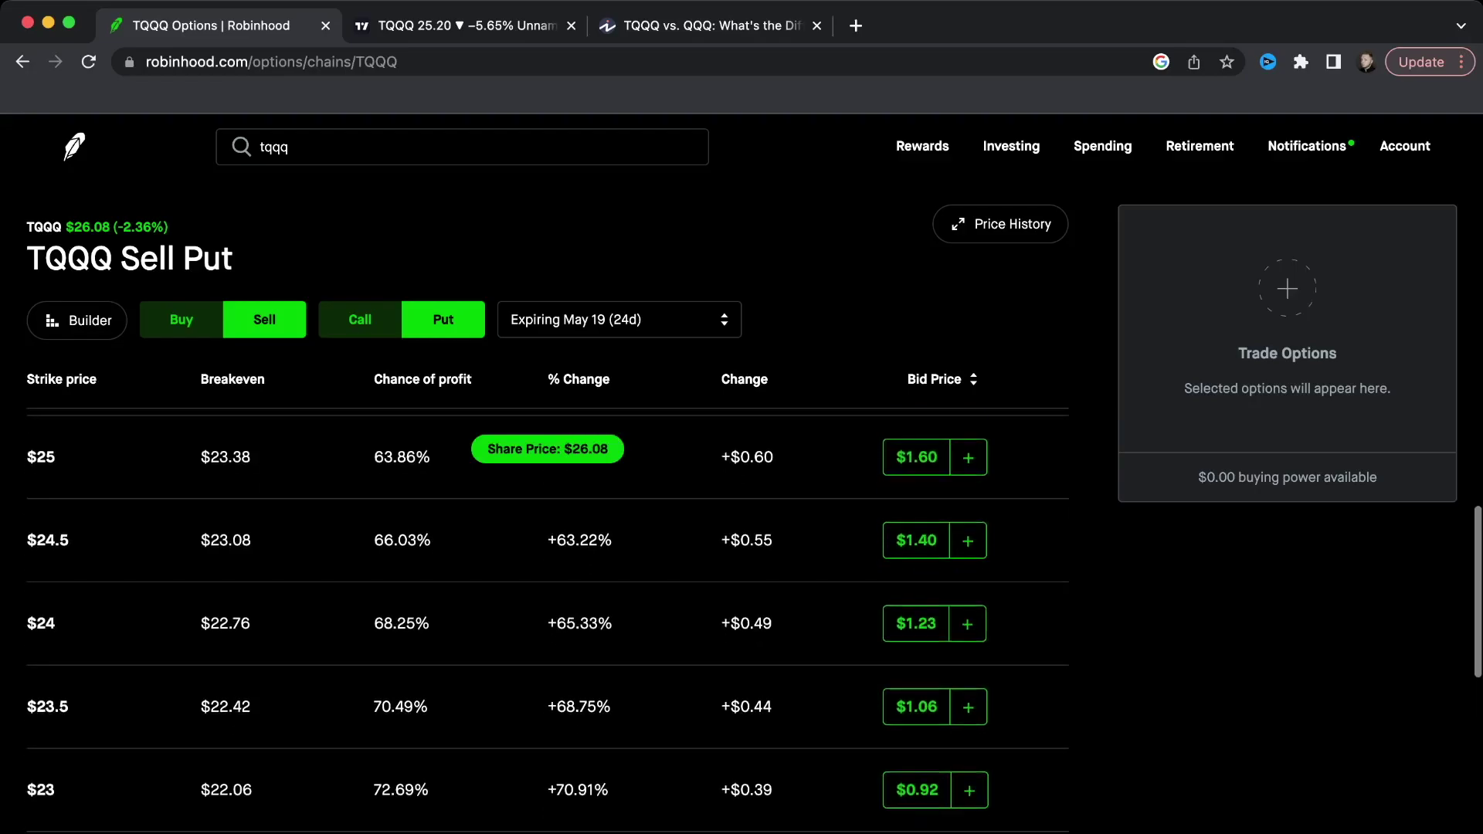
scroll(540, 617, "up", 5)
scroll(541, 618, "down", 1)
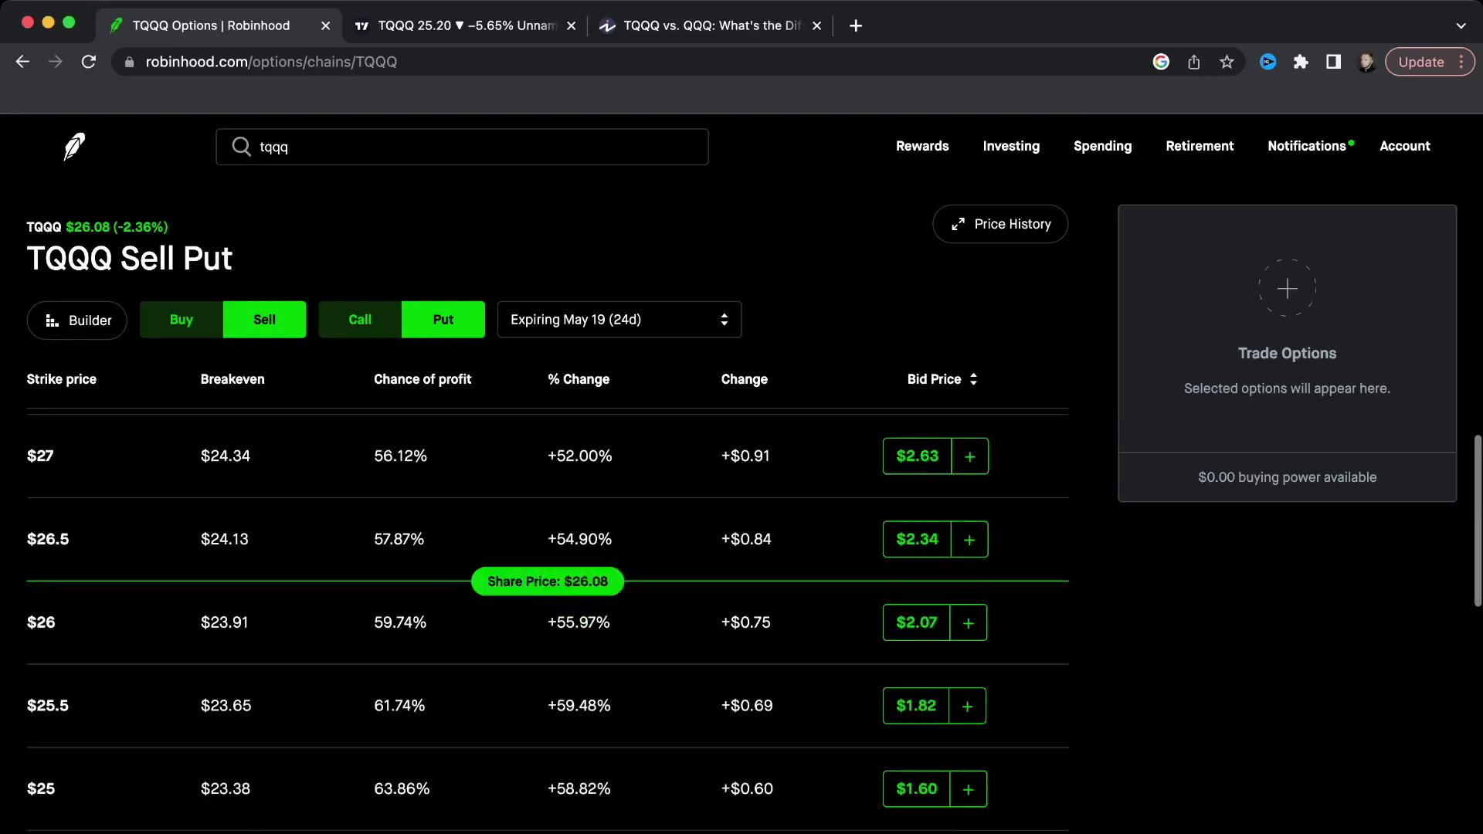
scroll(547, 622, "down", 5)
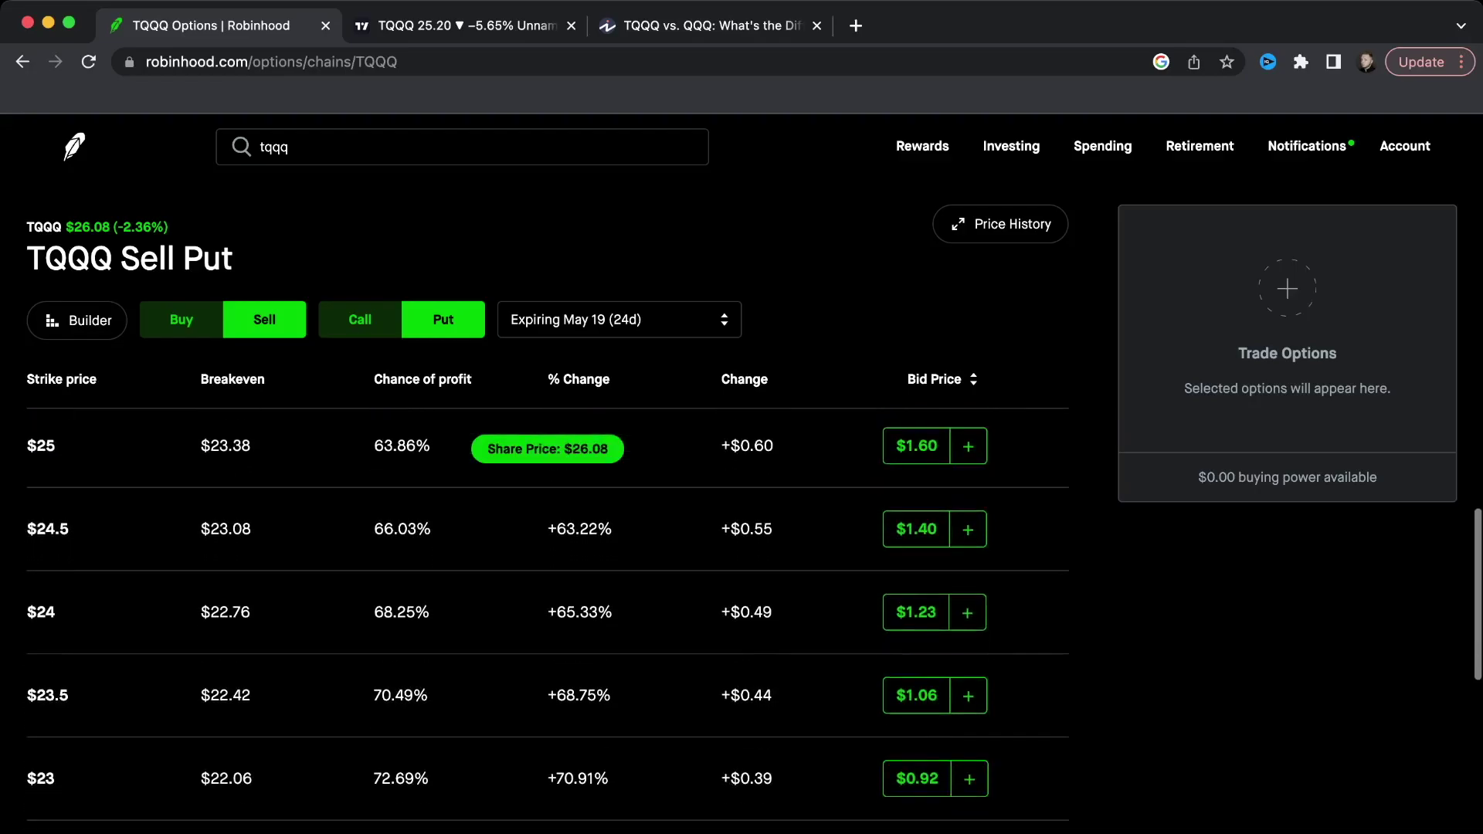
scroll(547, 622, "up", 1)
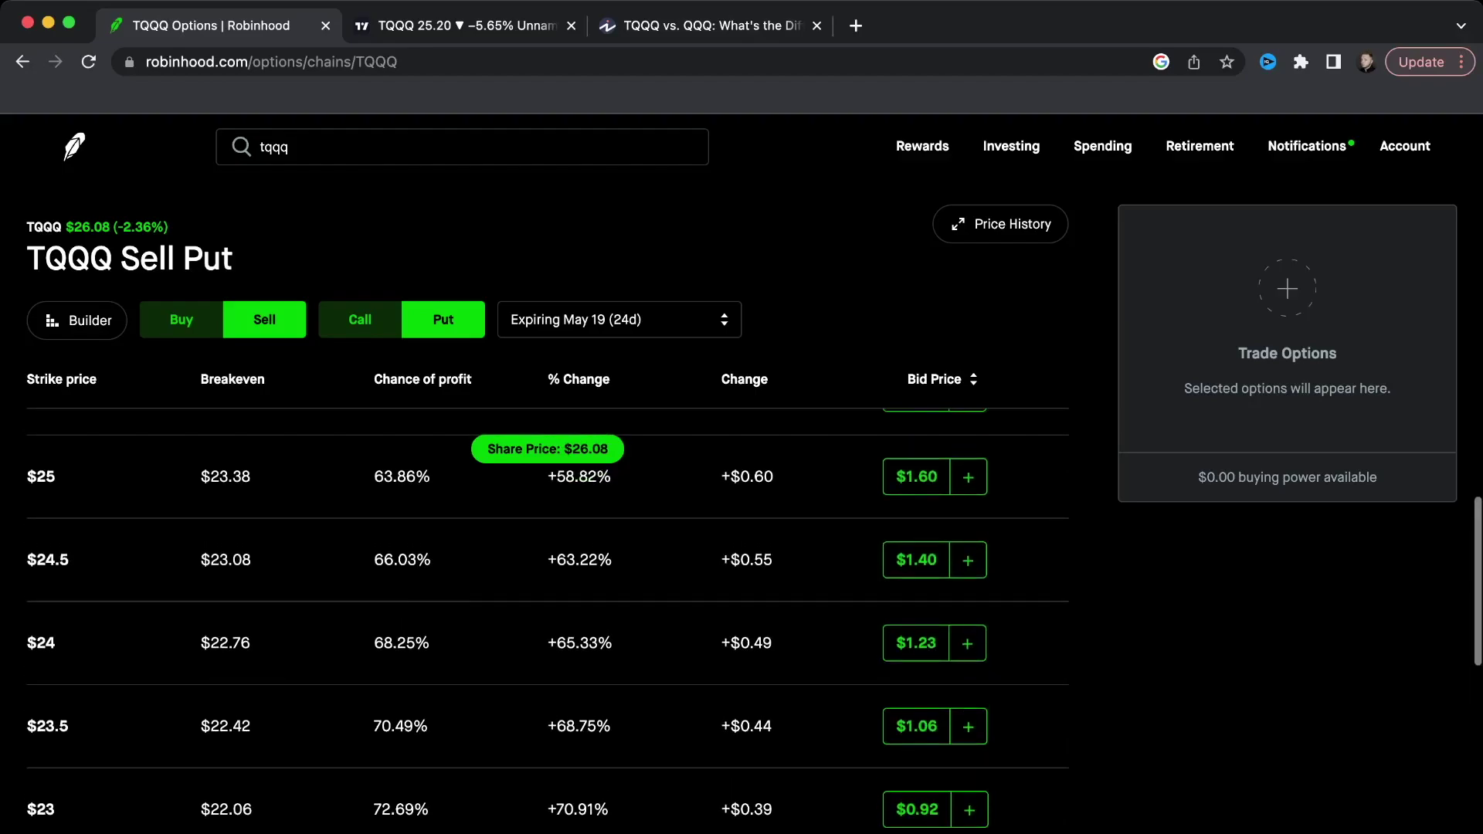
scroll(547, 622, "up", 4)
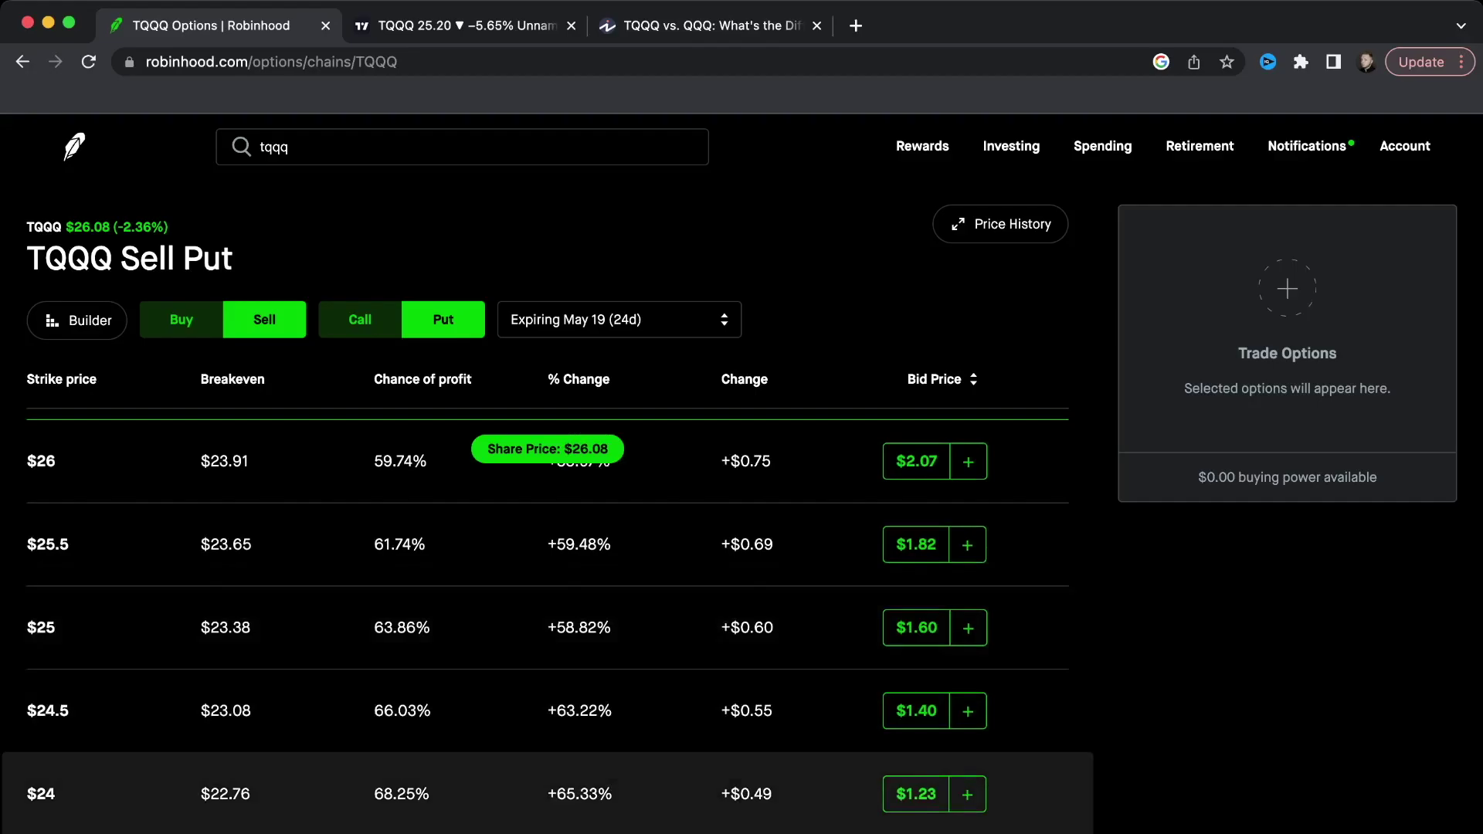
left_click(967, 793)
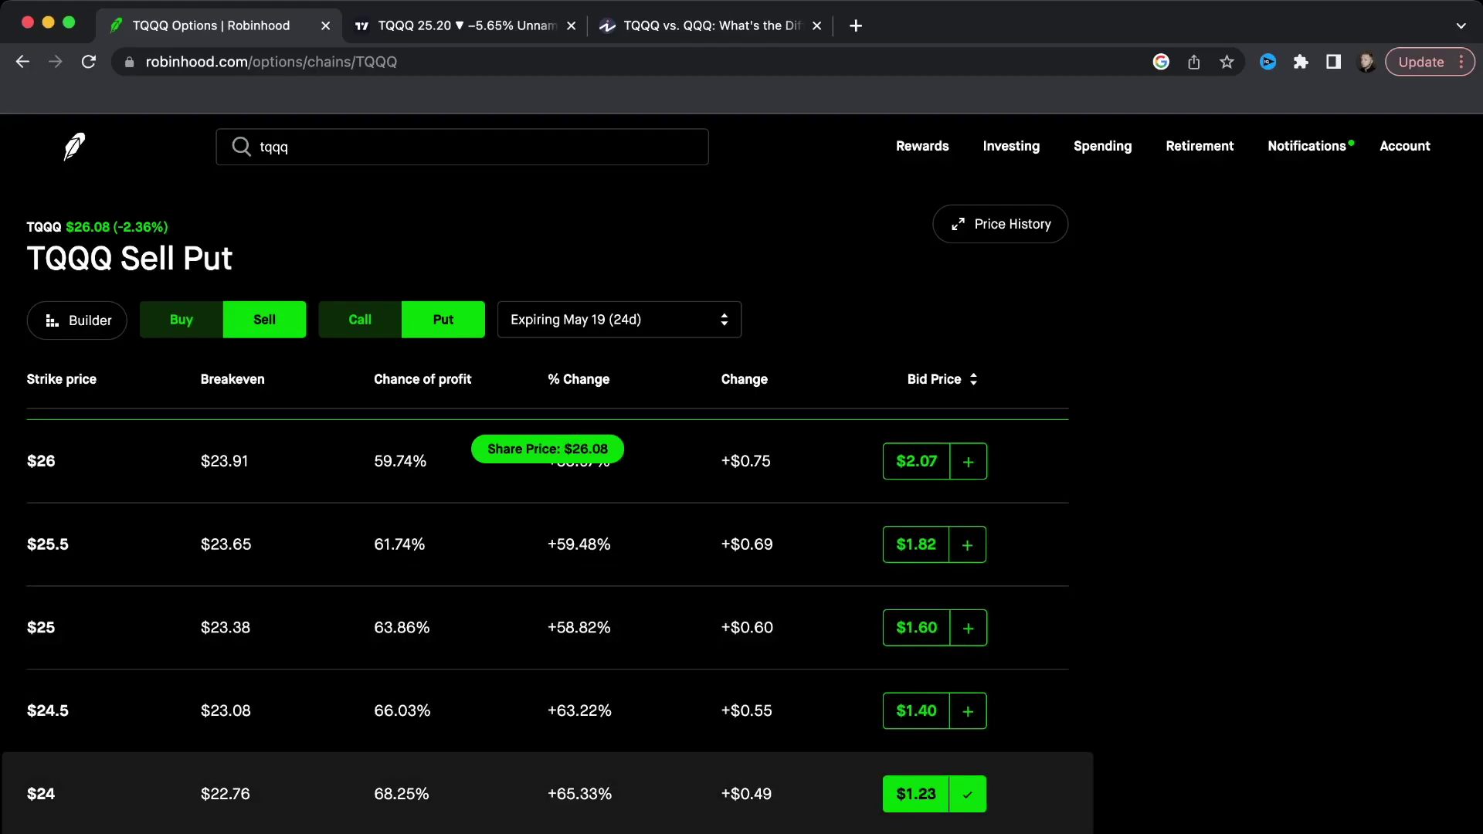
scroll(1287, 502, "down", 1)
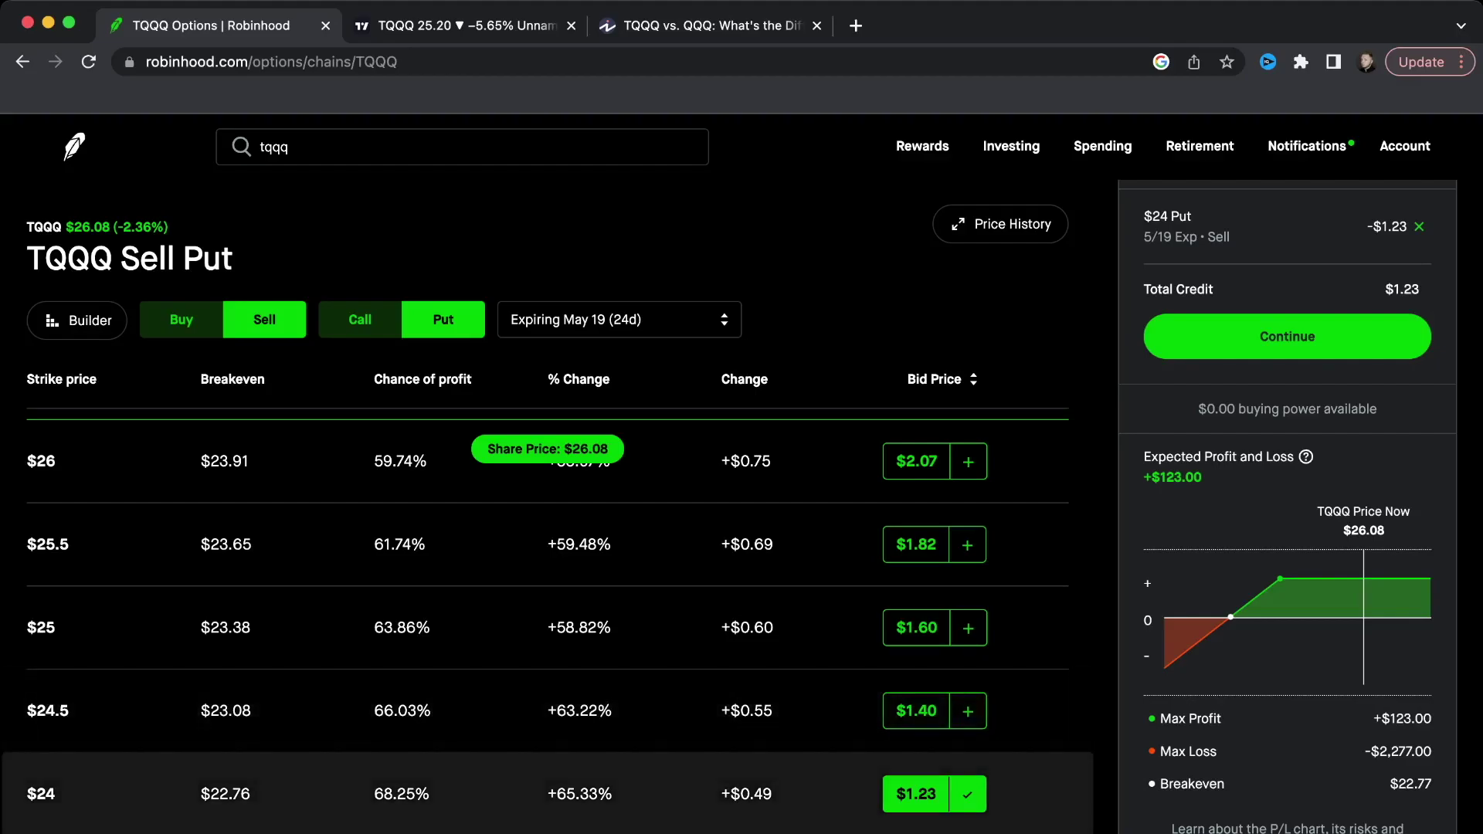
- Replace the $24 May 19 put with the April 28 $26 put at $1.15, after briefly trying $25
left_click(967, 794)
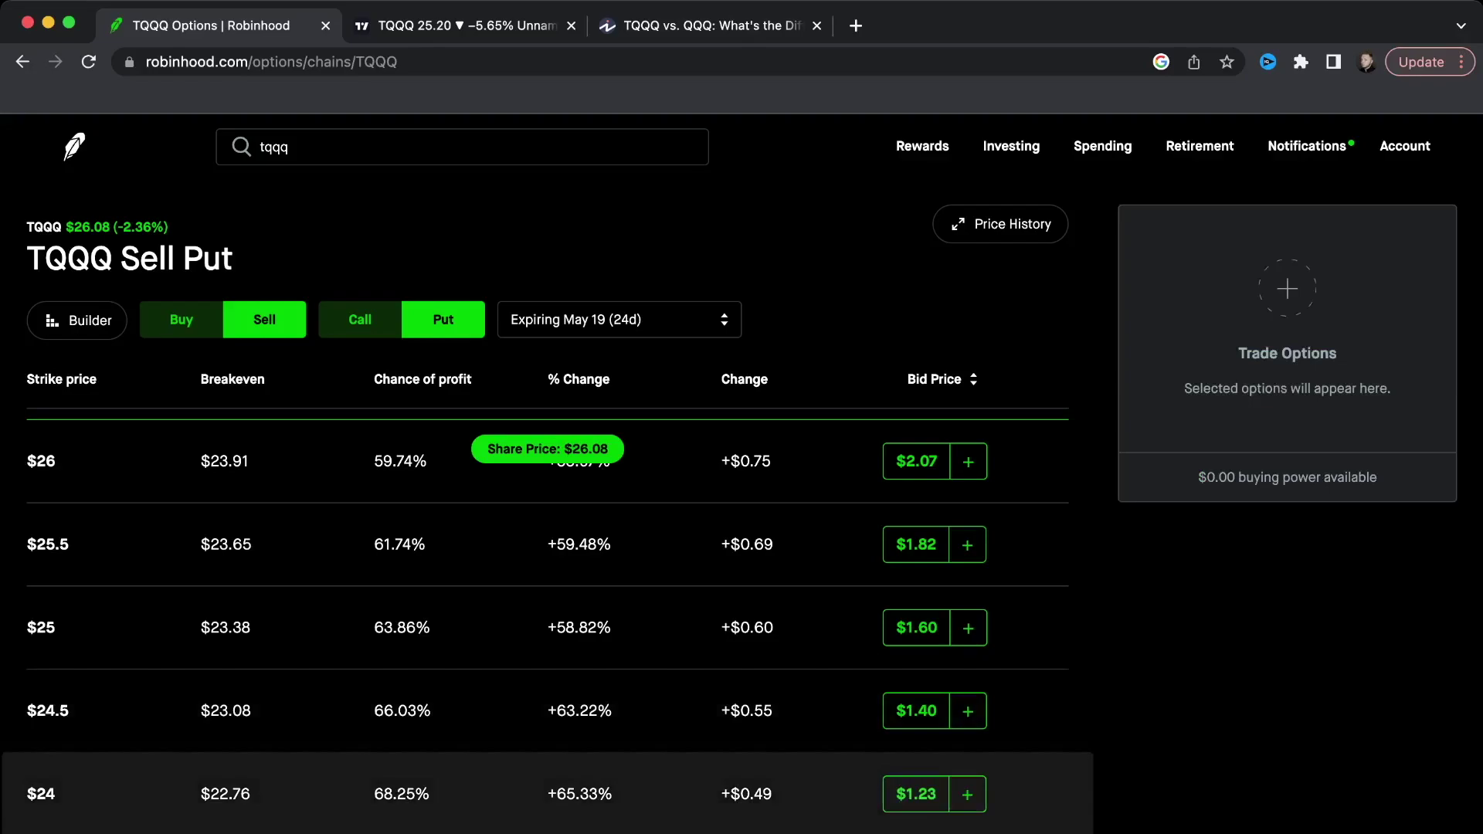
left_click(618, 319)
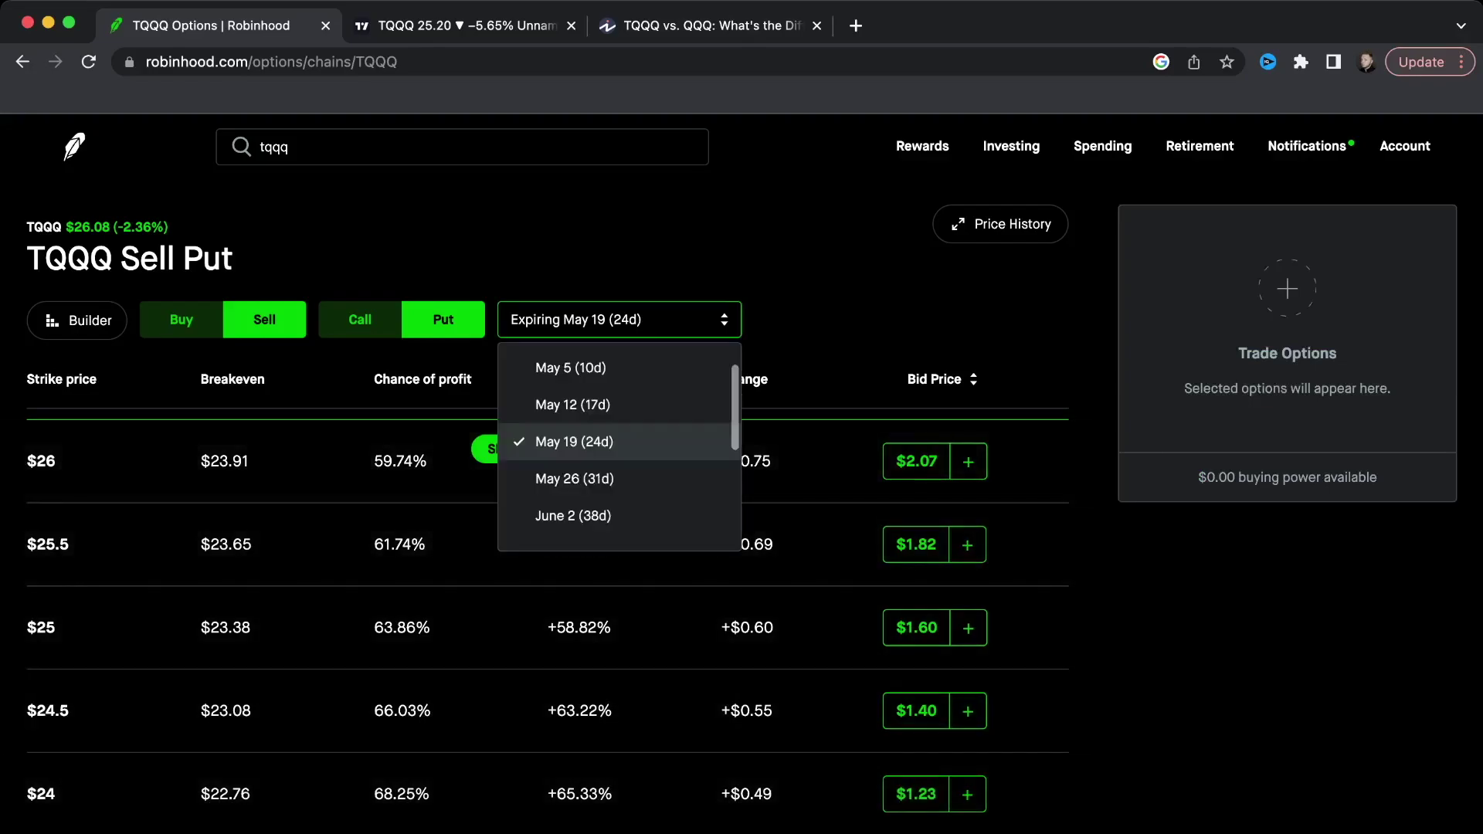
scroll(618, 402, "up", 2)
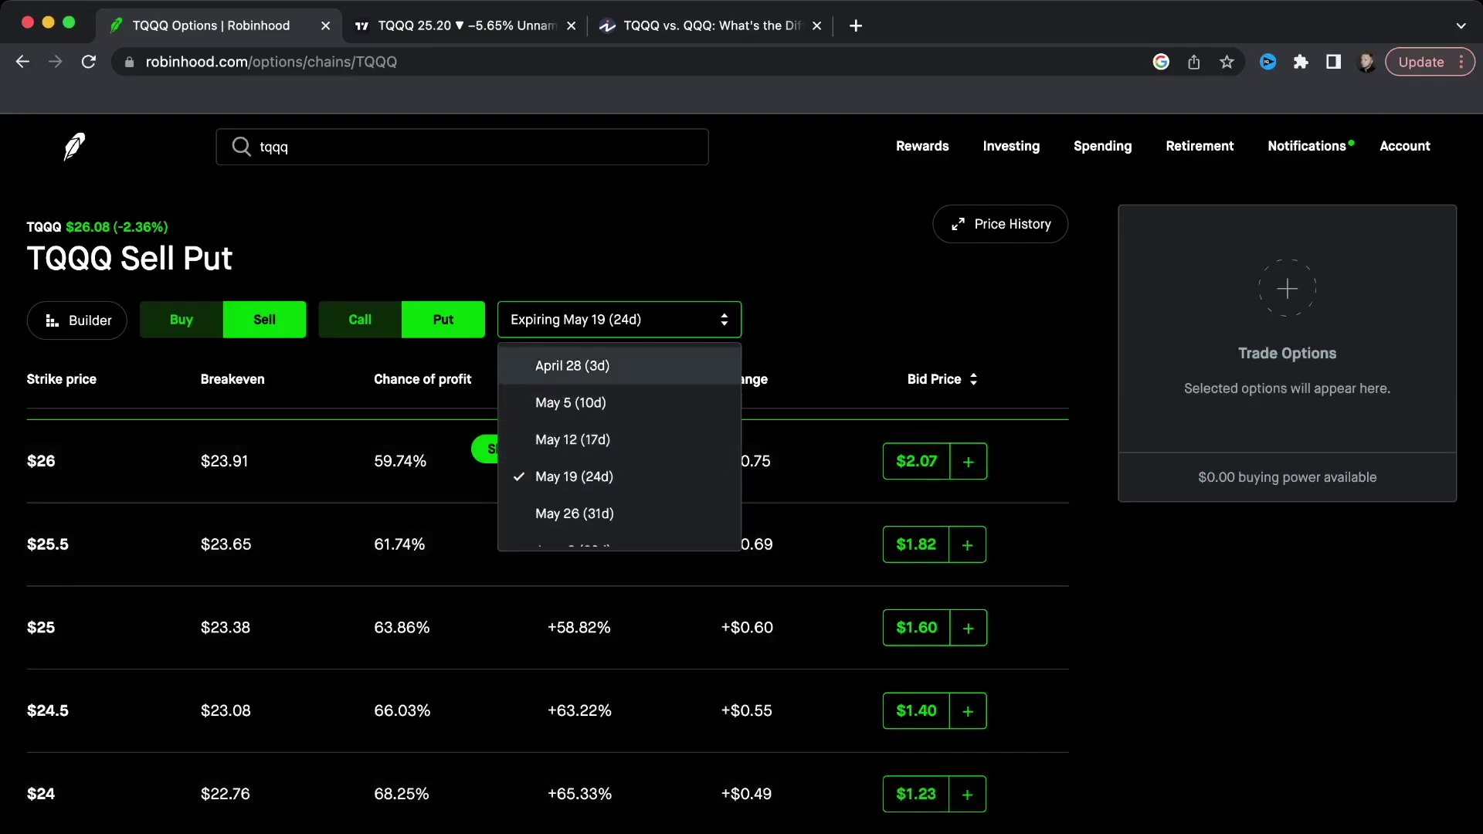
left_click(572, 365)
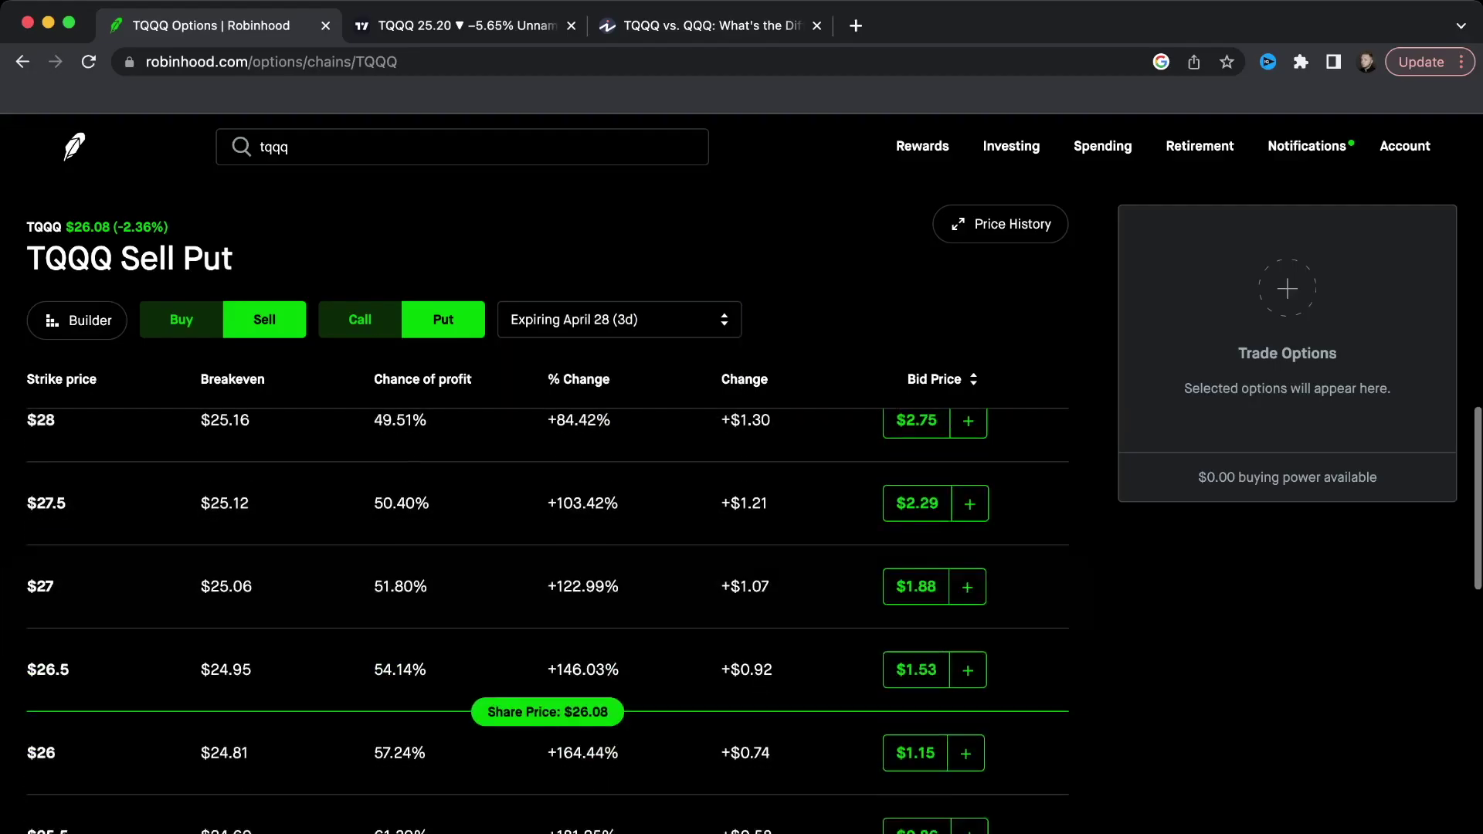
scroll(541, 695, "down", 1)
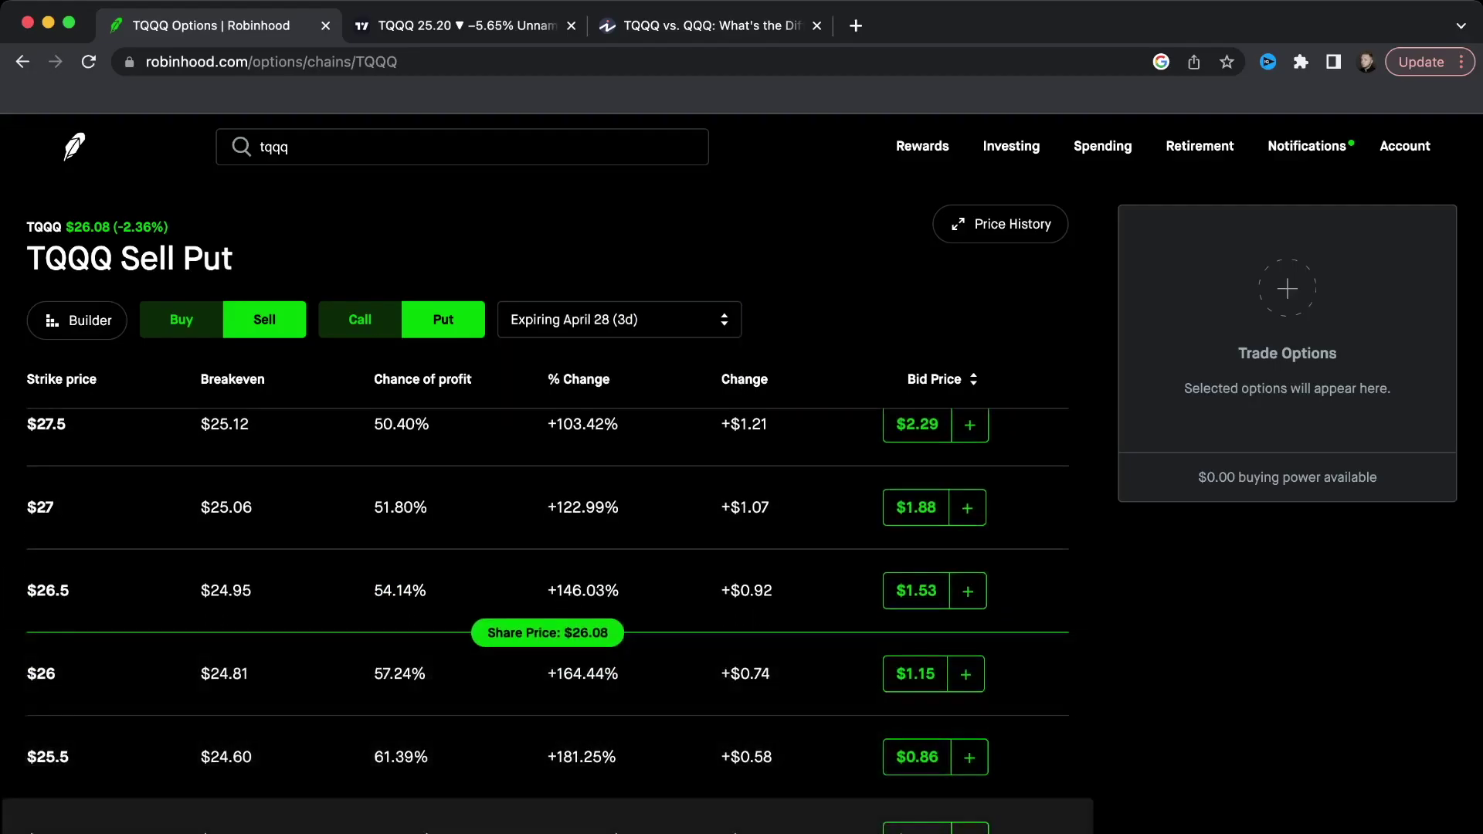
left_click(917, 828)
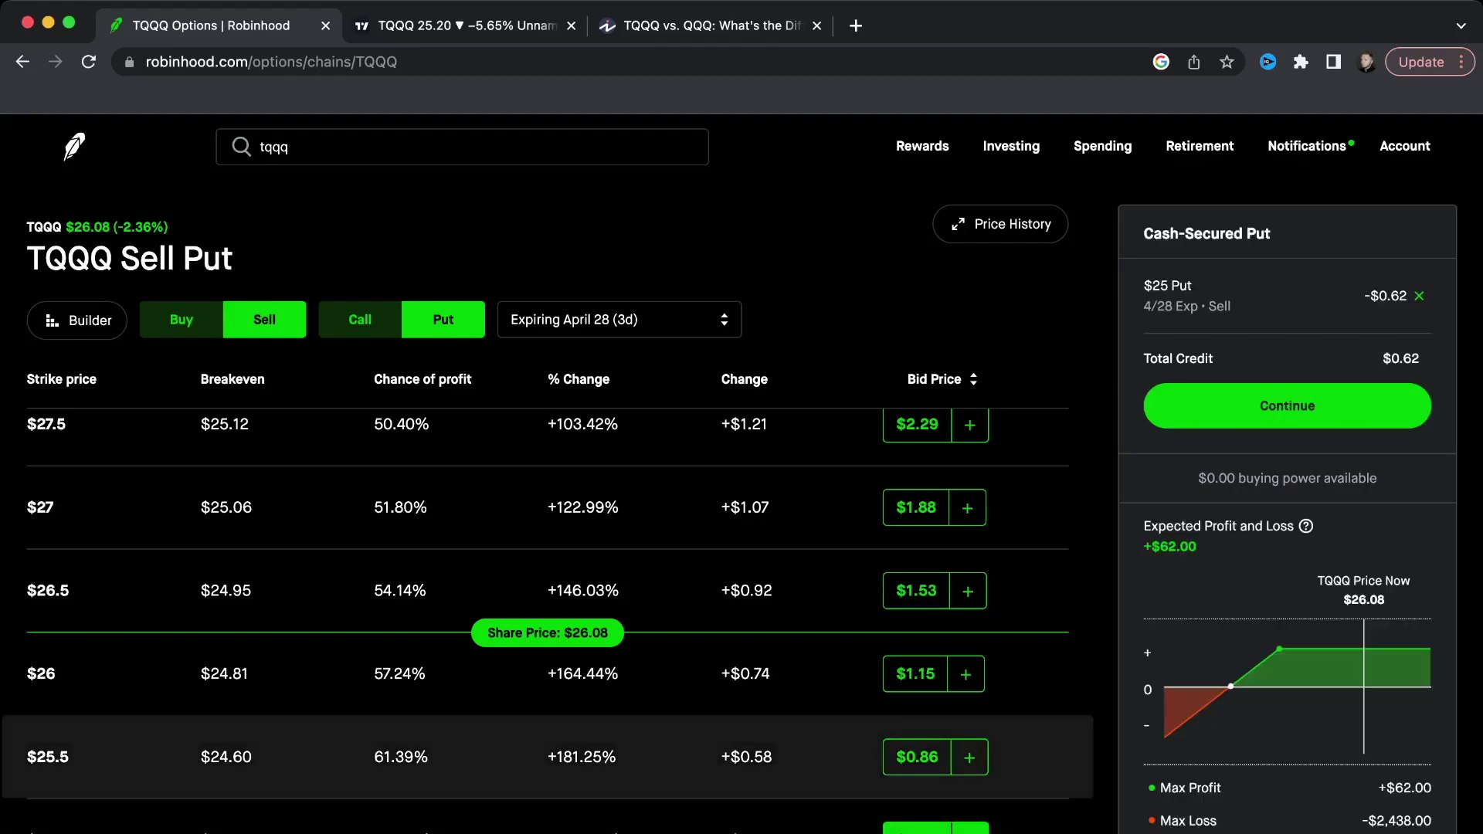
left_click(918, 828)
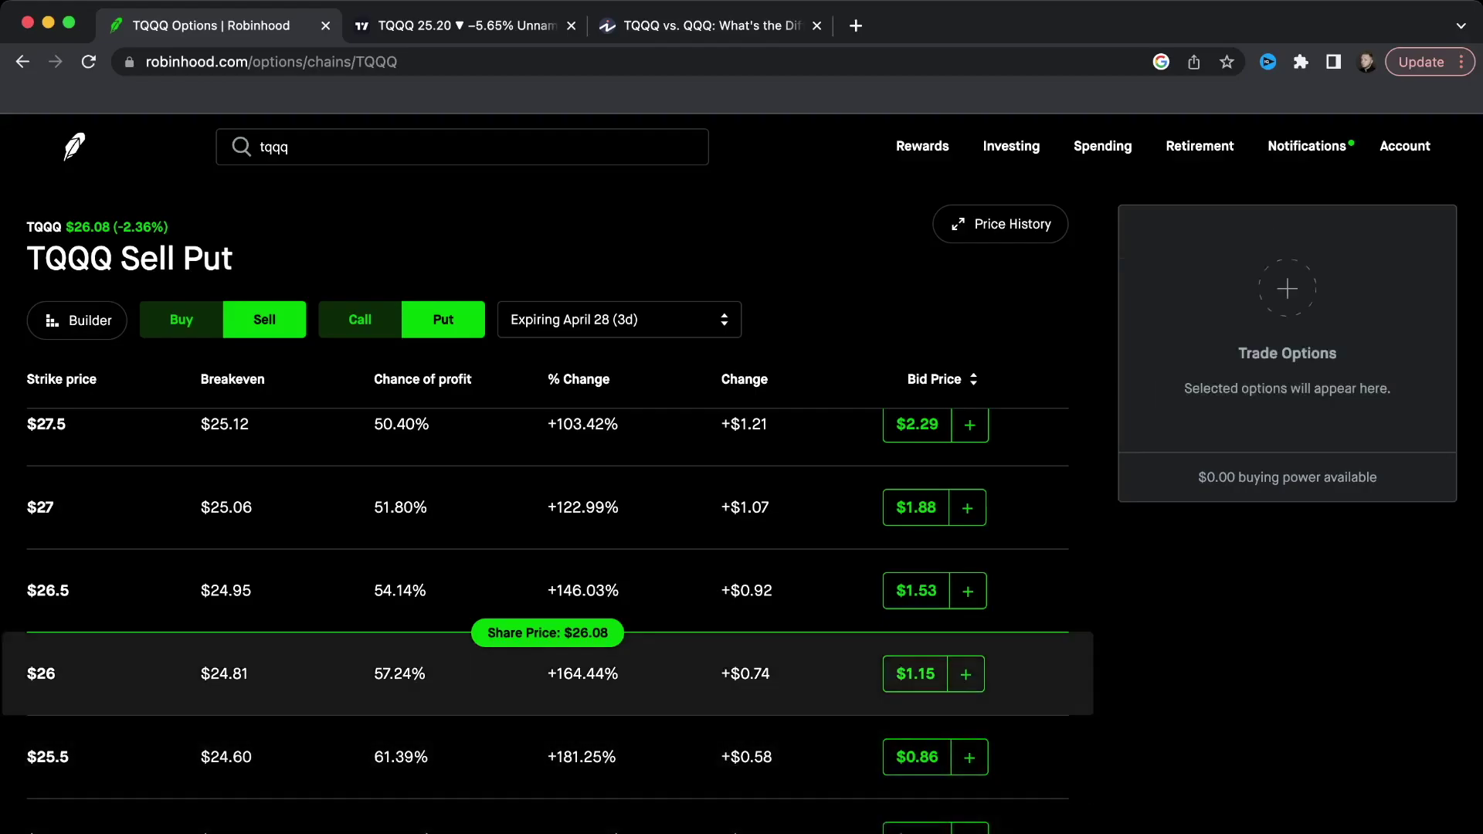
left_click(915, 673)
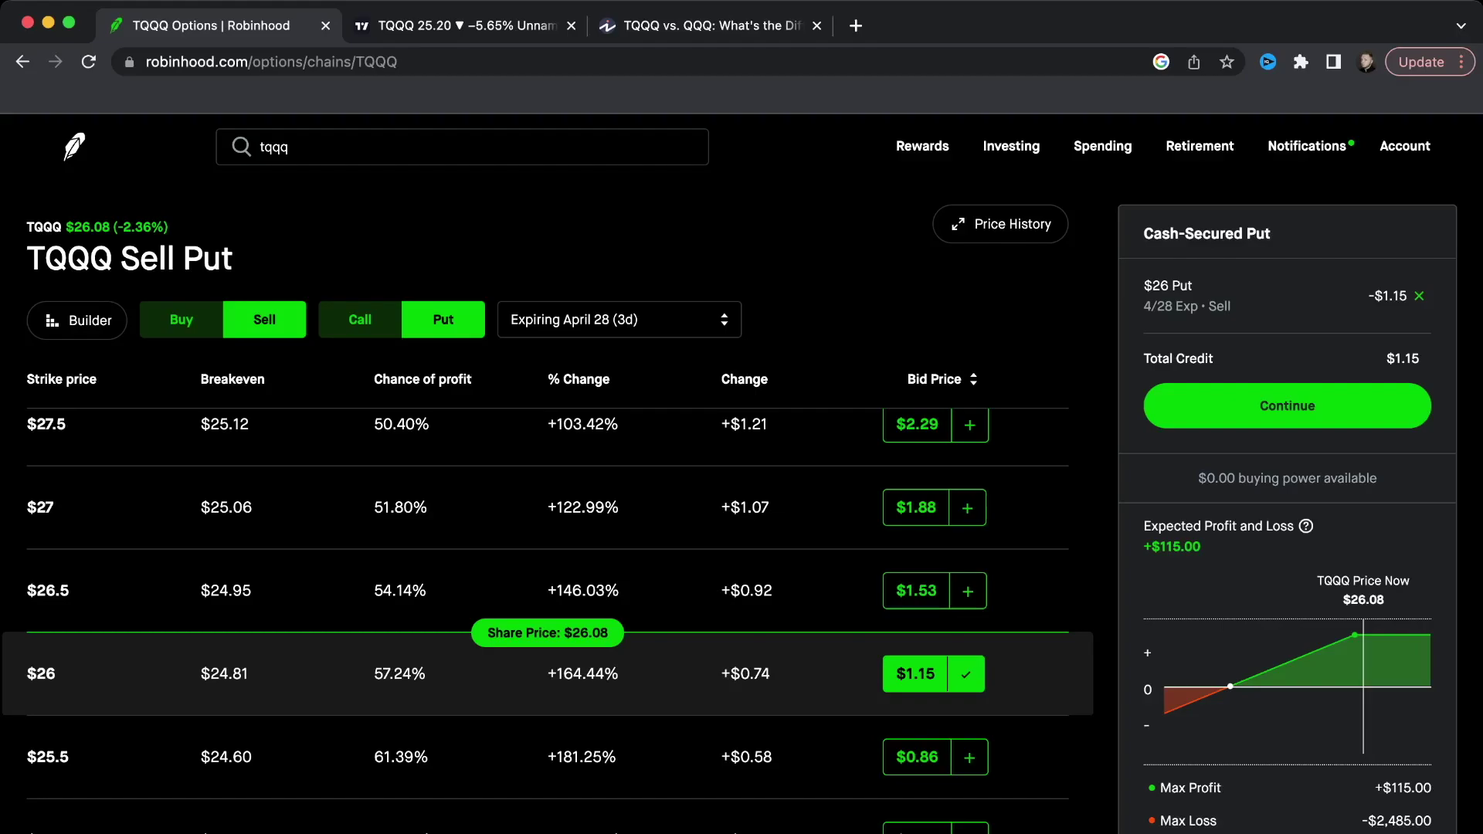
- Browse TQQQ's May 5 sell-call bids, then return to the TQQQ stock page via search
left_click(617, 318)
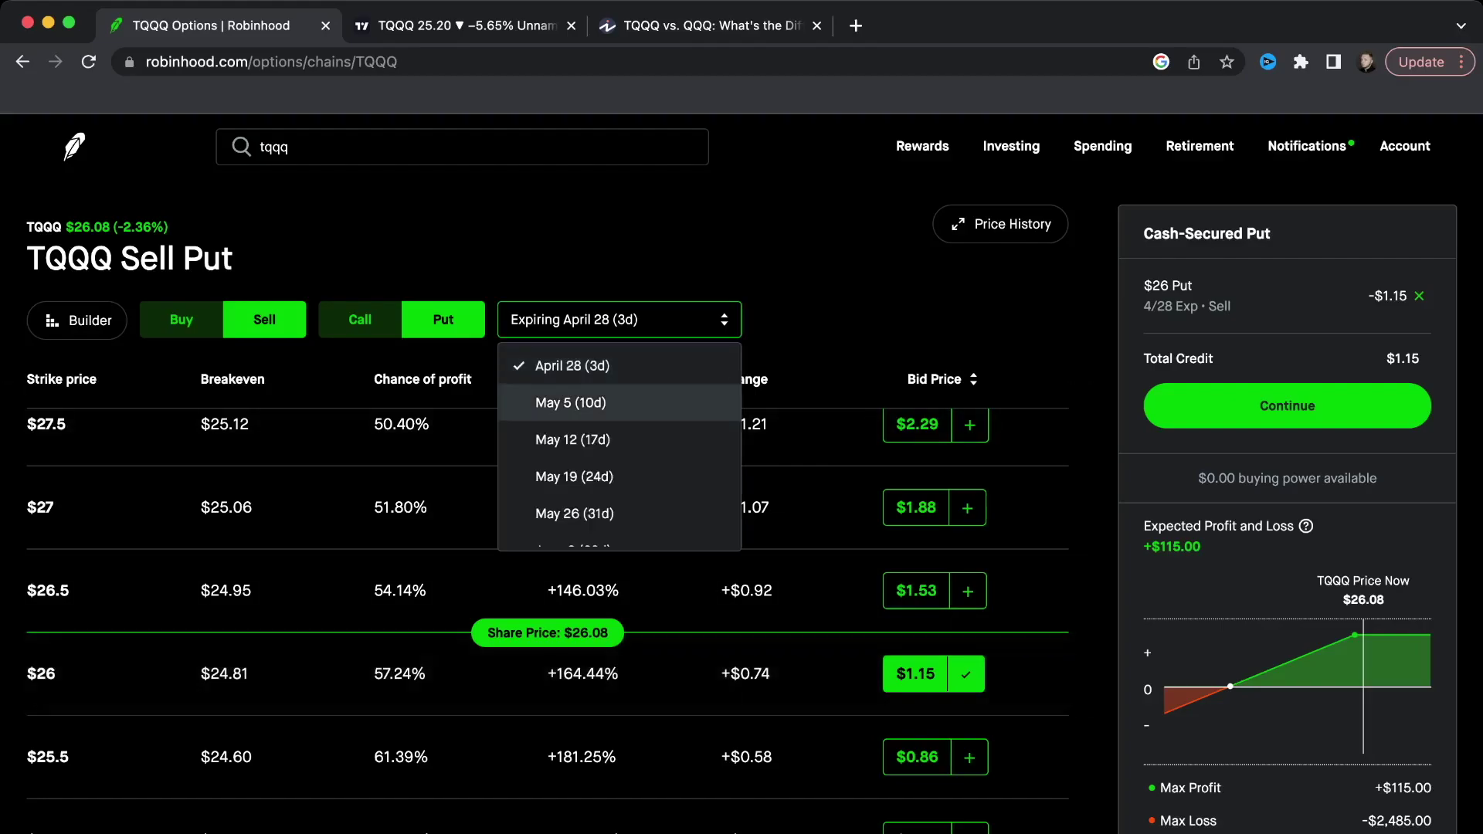
left_click(571, 403)
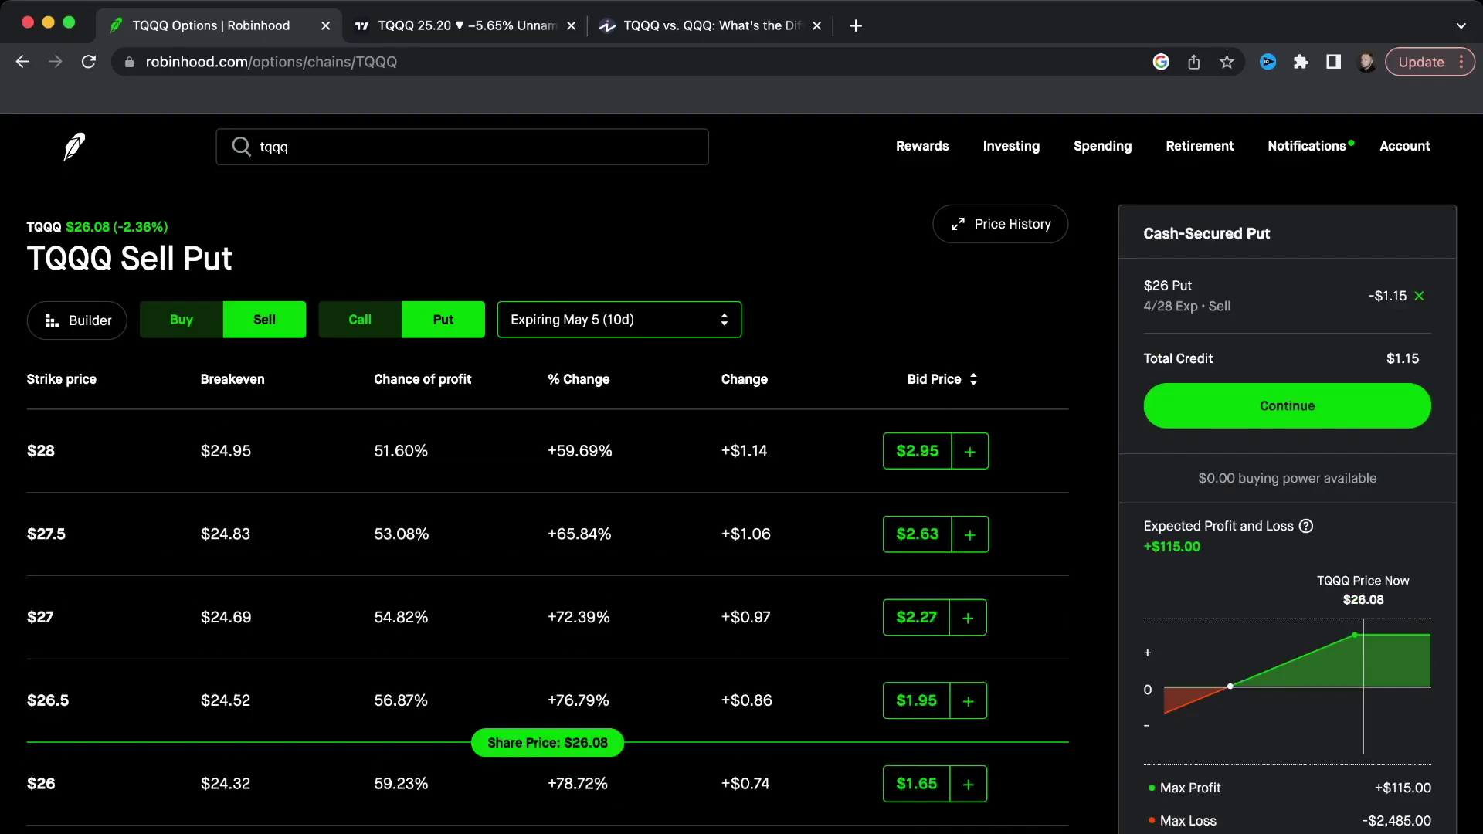
scroll(540, 617, "down", 2)
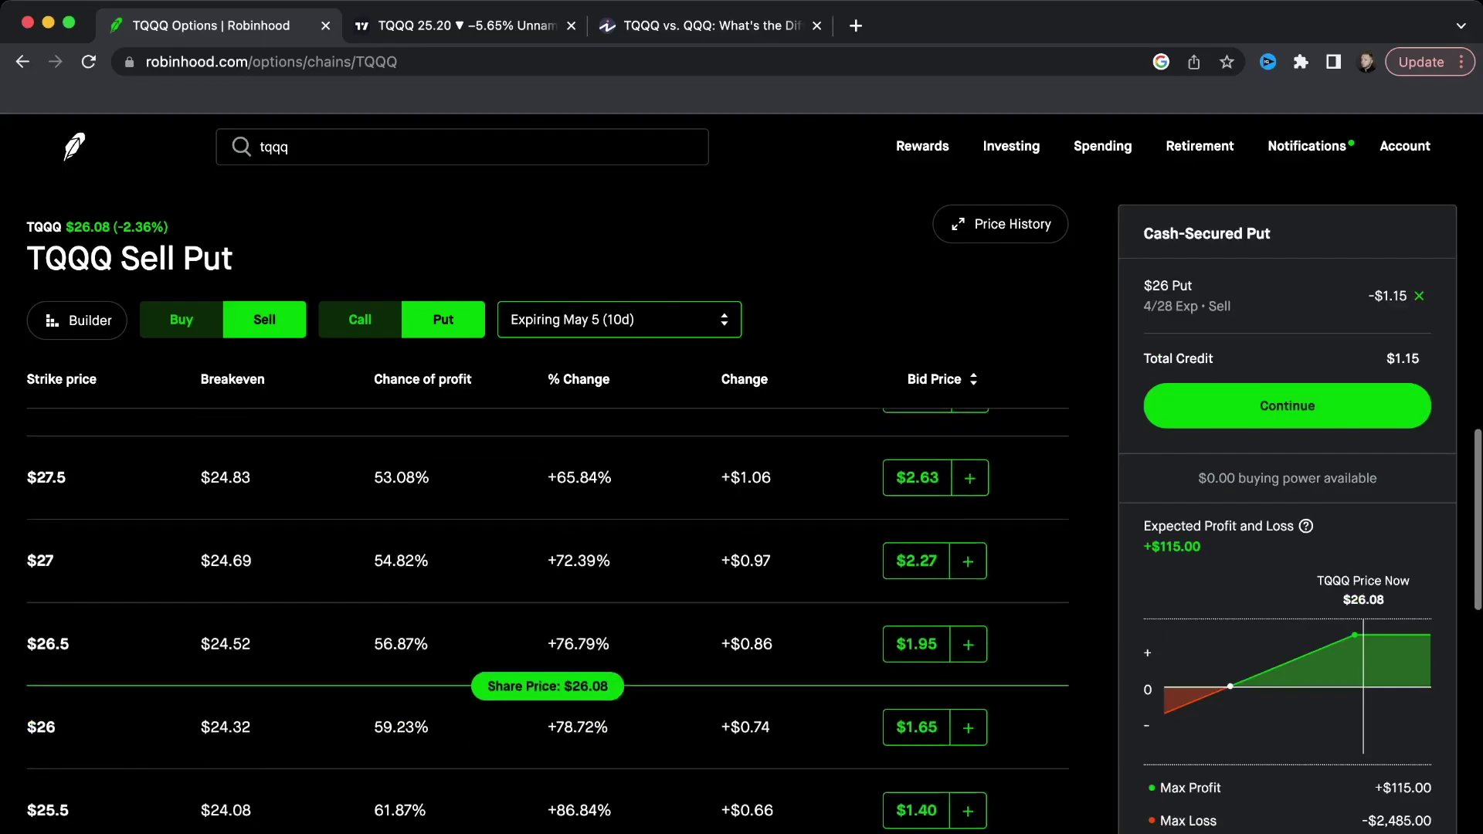
left_click(360, 319)
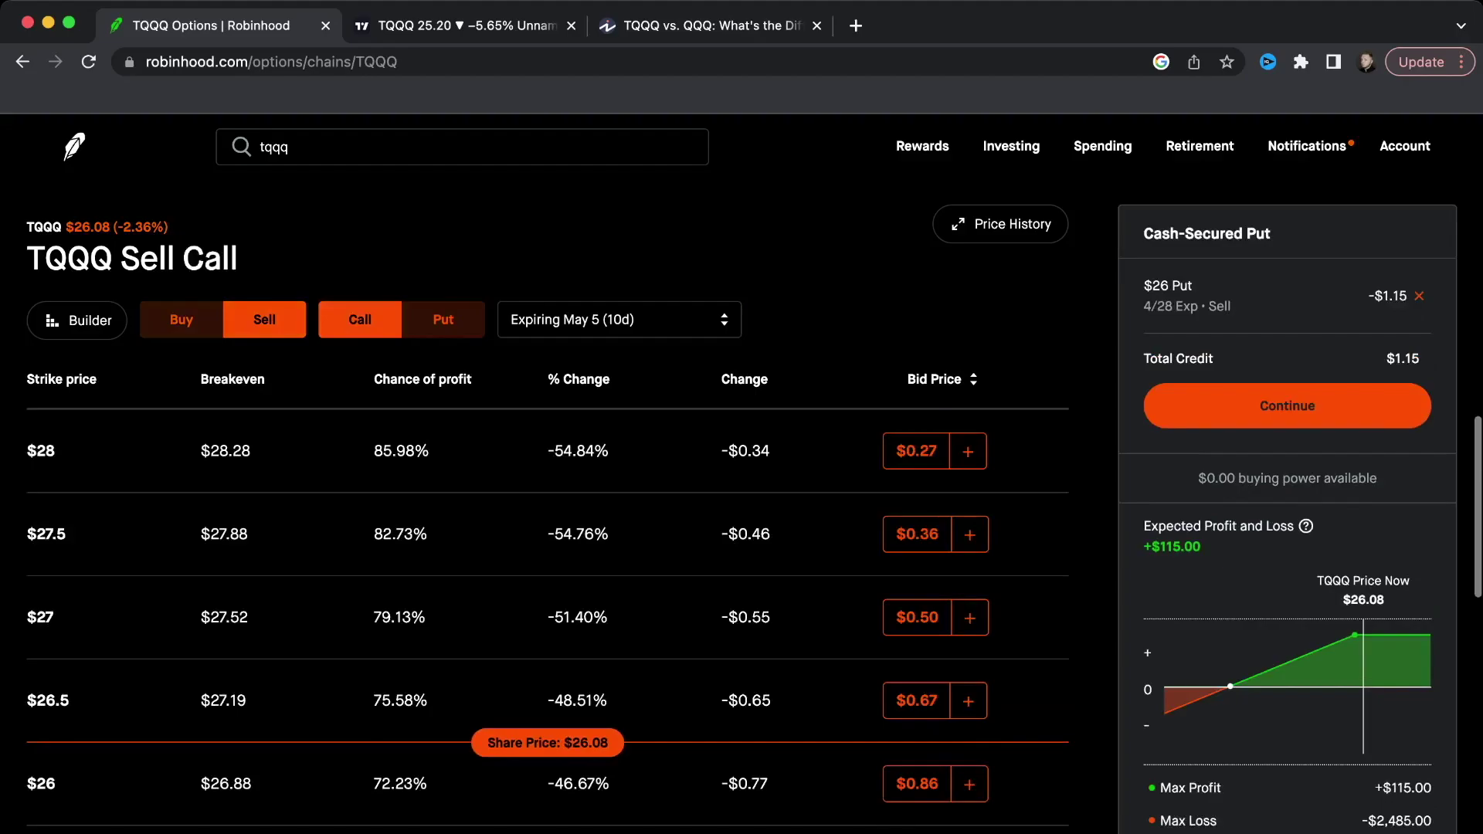
scroll(541, 618, "down", 2)
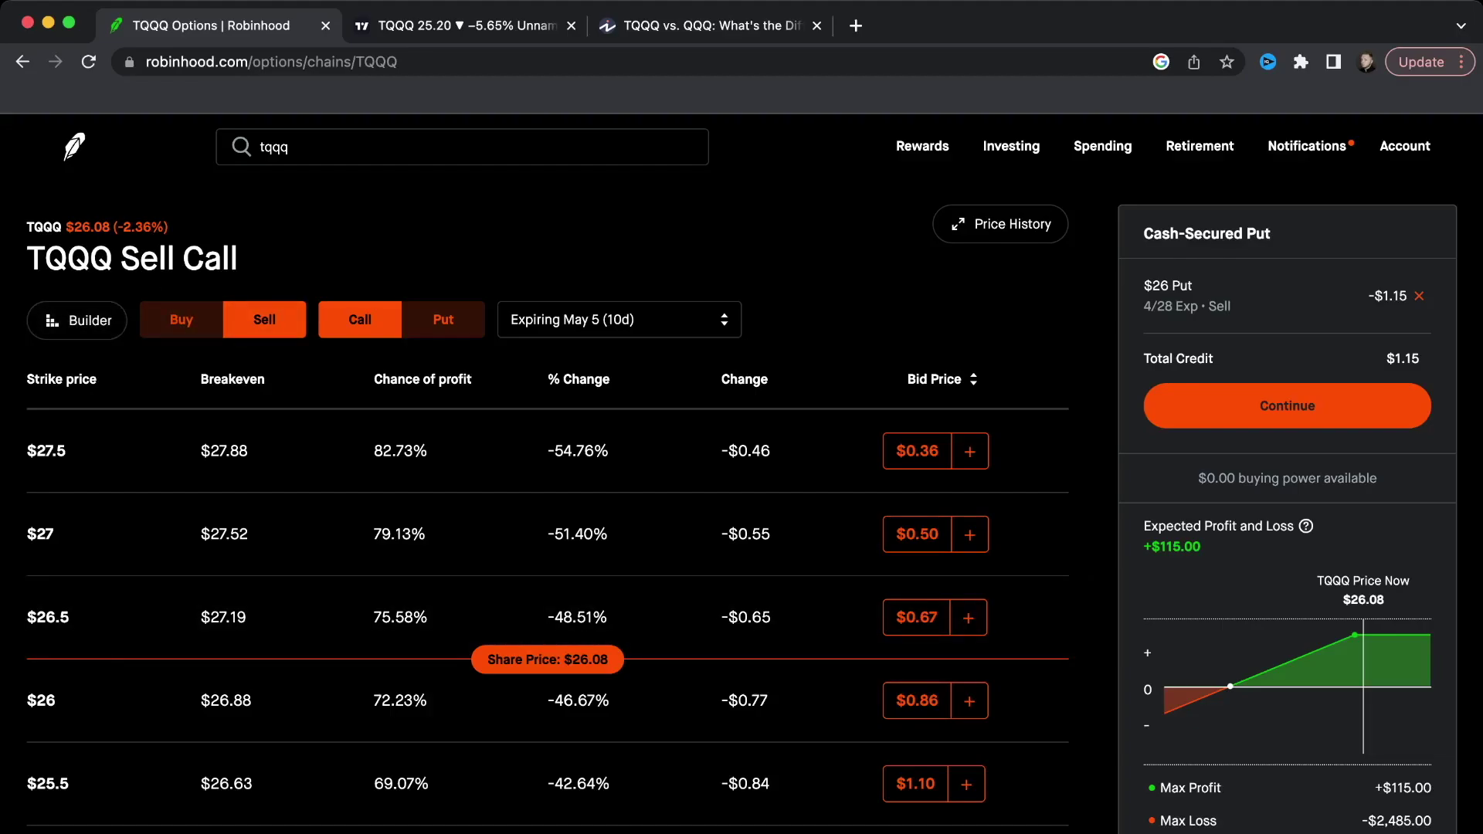
left_click(464, 146)
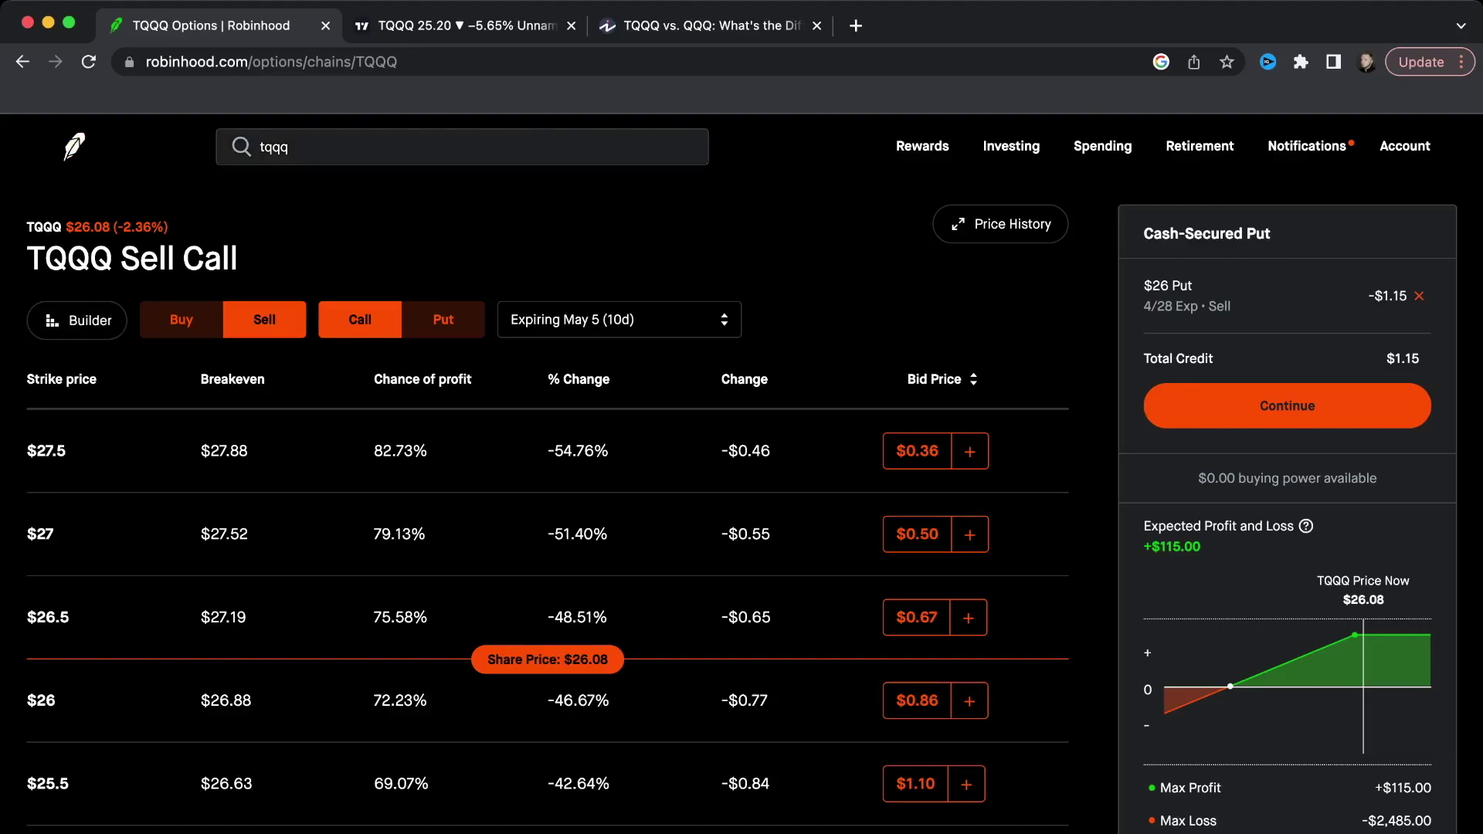
key("Return")
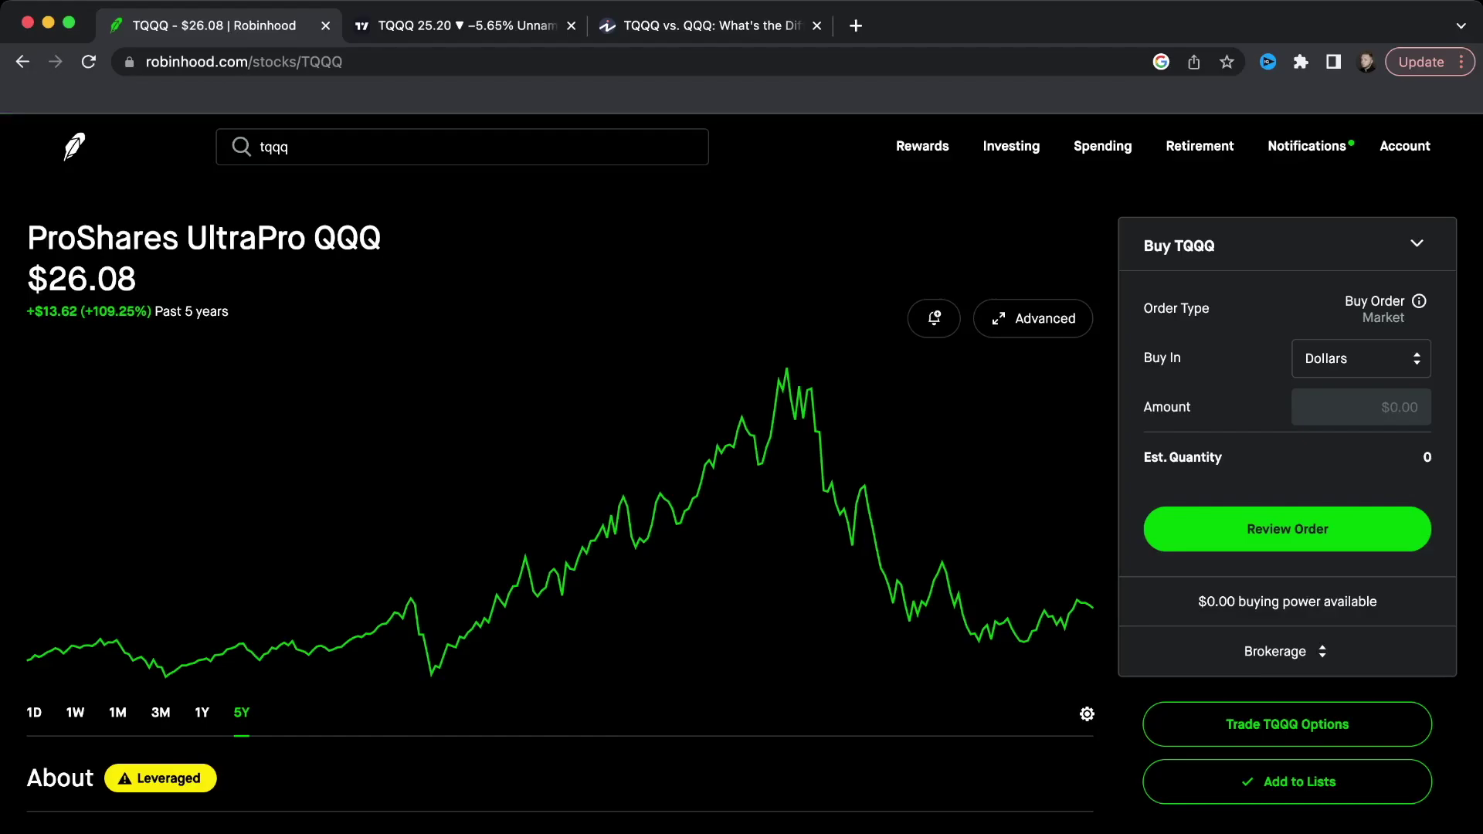
- Check 3M and 1Y ranges, then show the advanced TQQQ chart with MA(50)/MA(100) over 5Y
left_click(161, 712)
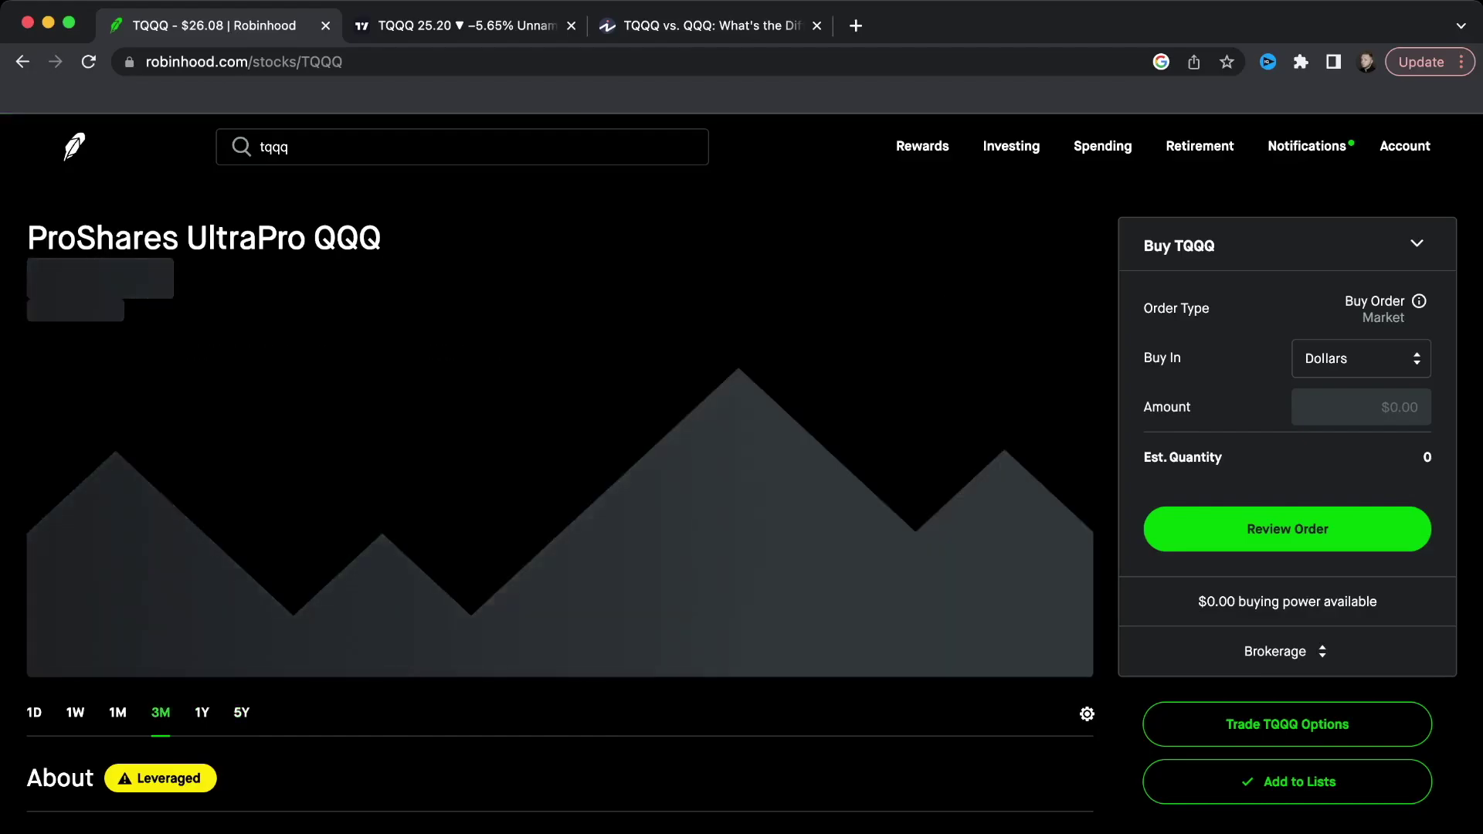
left_click(201, 712)
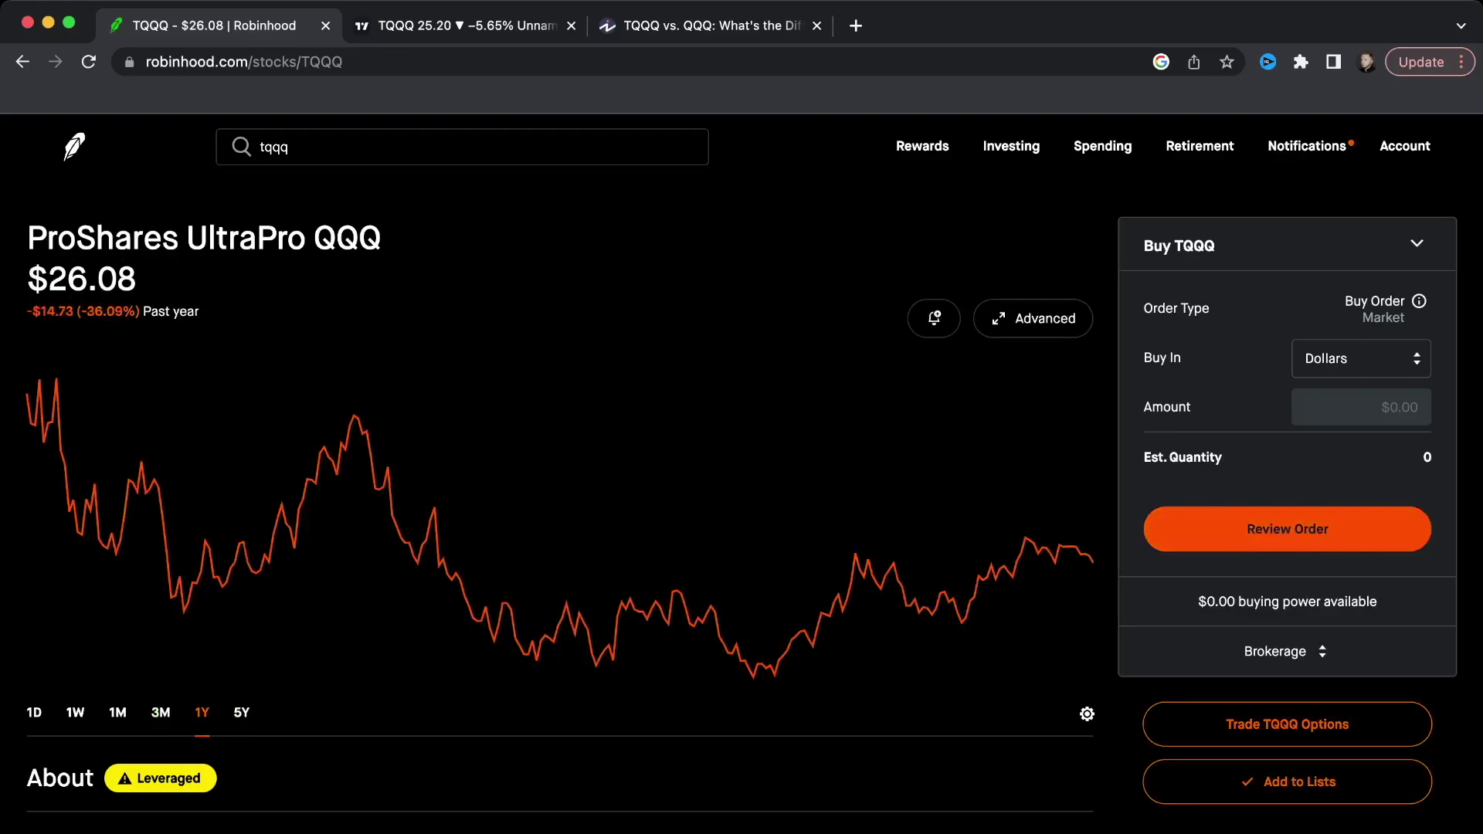
left_click(1032, 318)
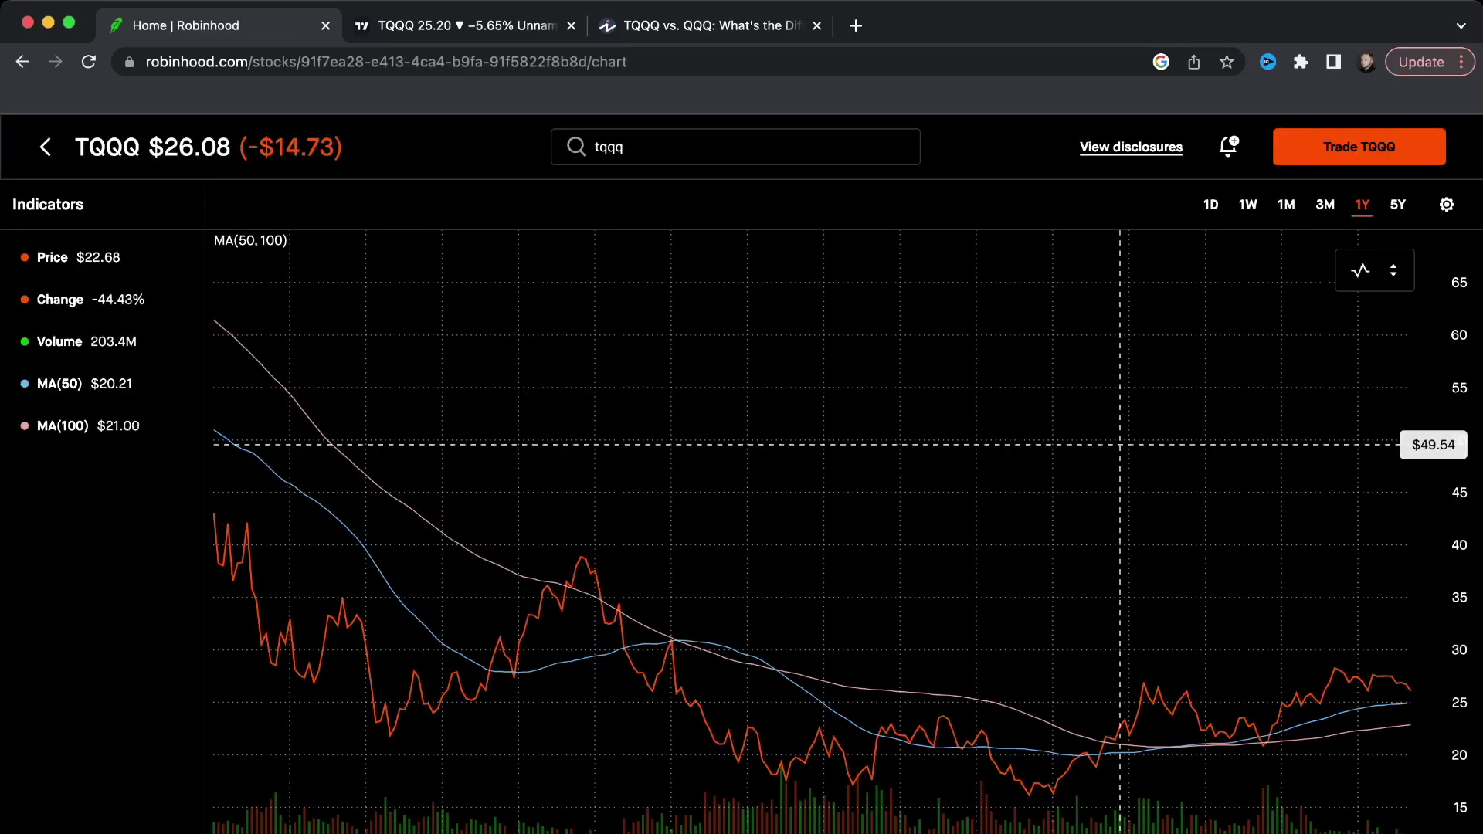
left_click(1446, 204)
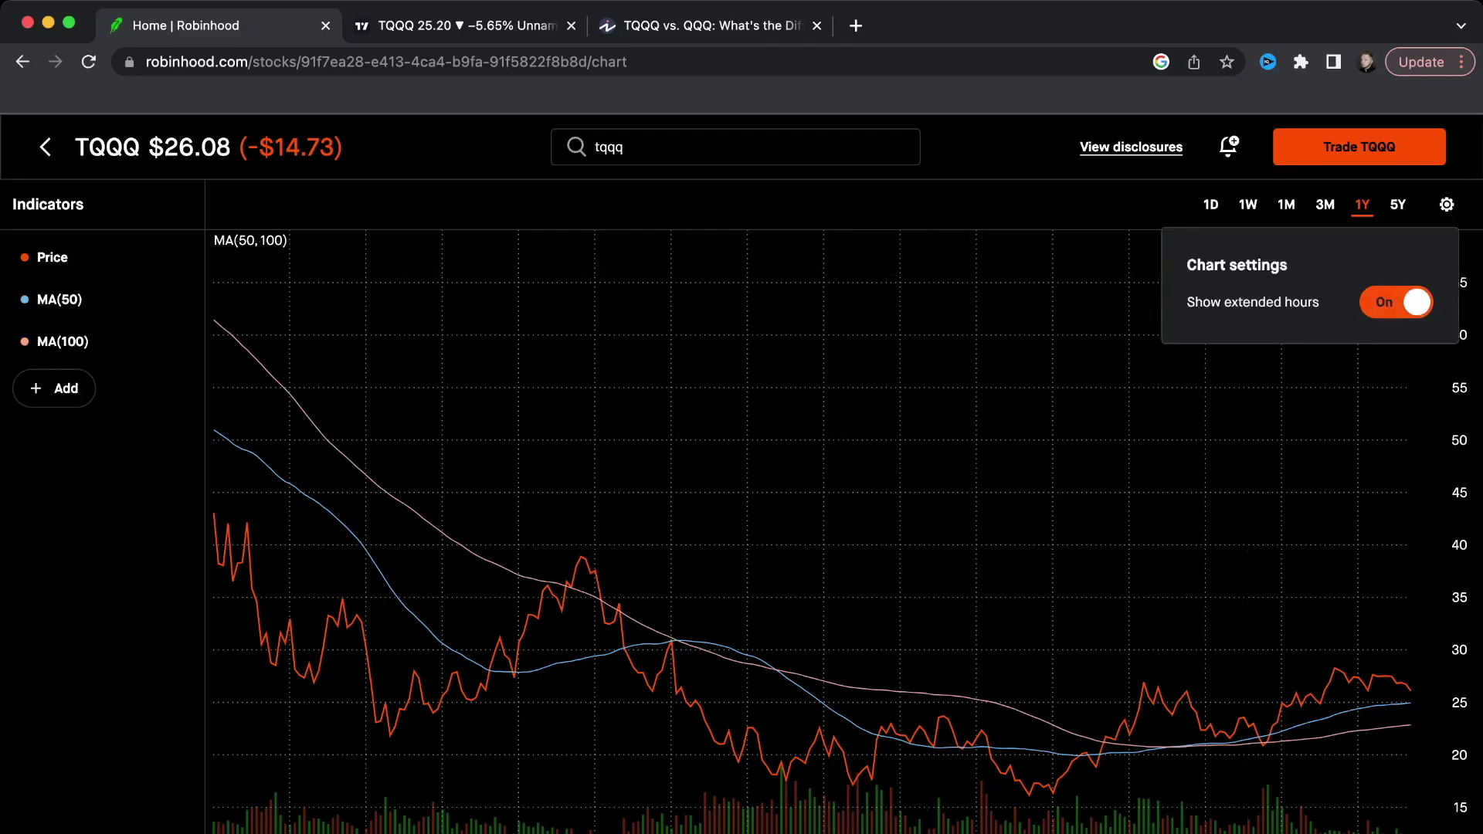
key("Escape")
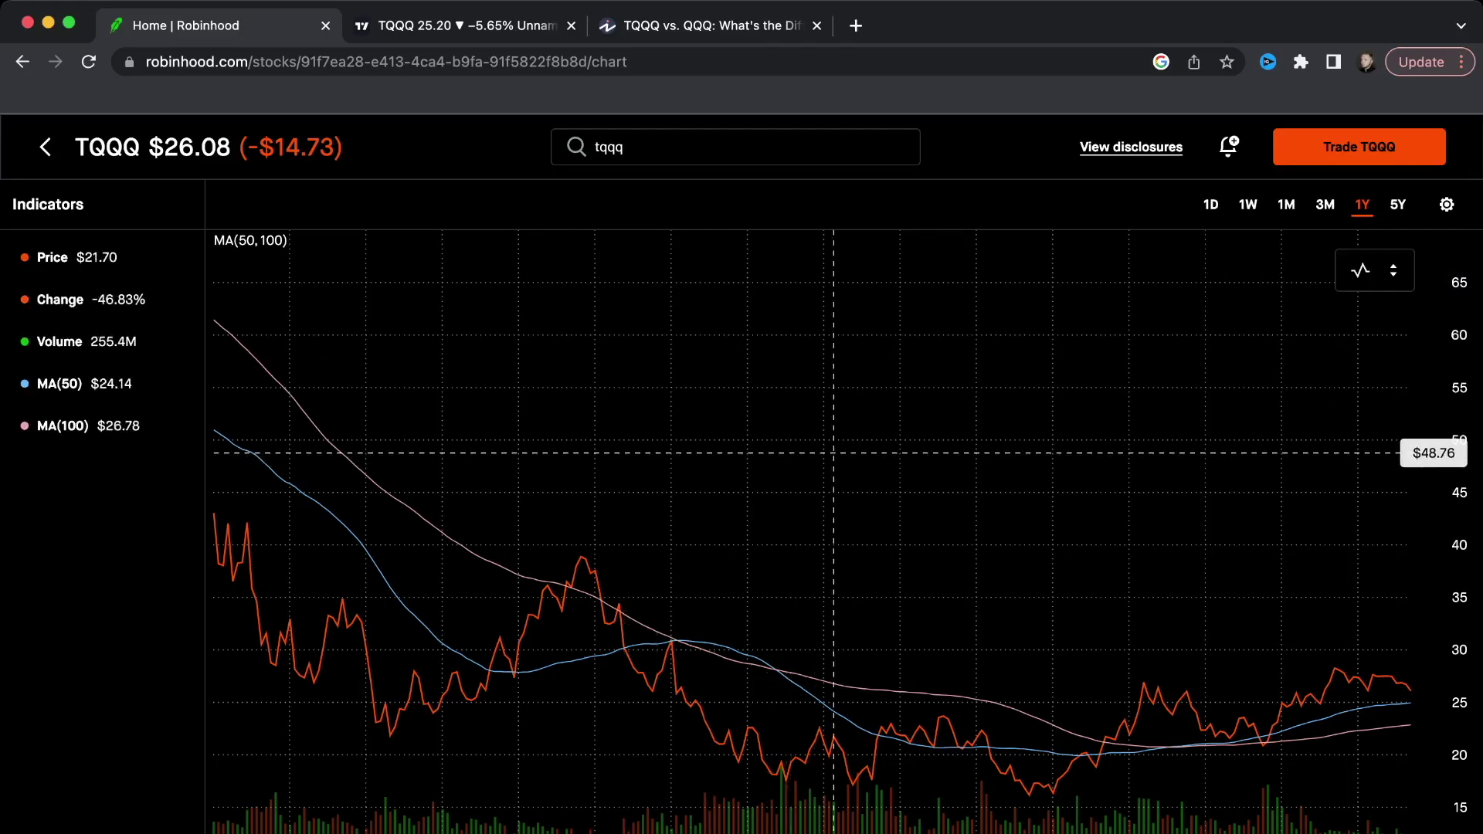
left_click(1398, 204)
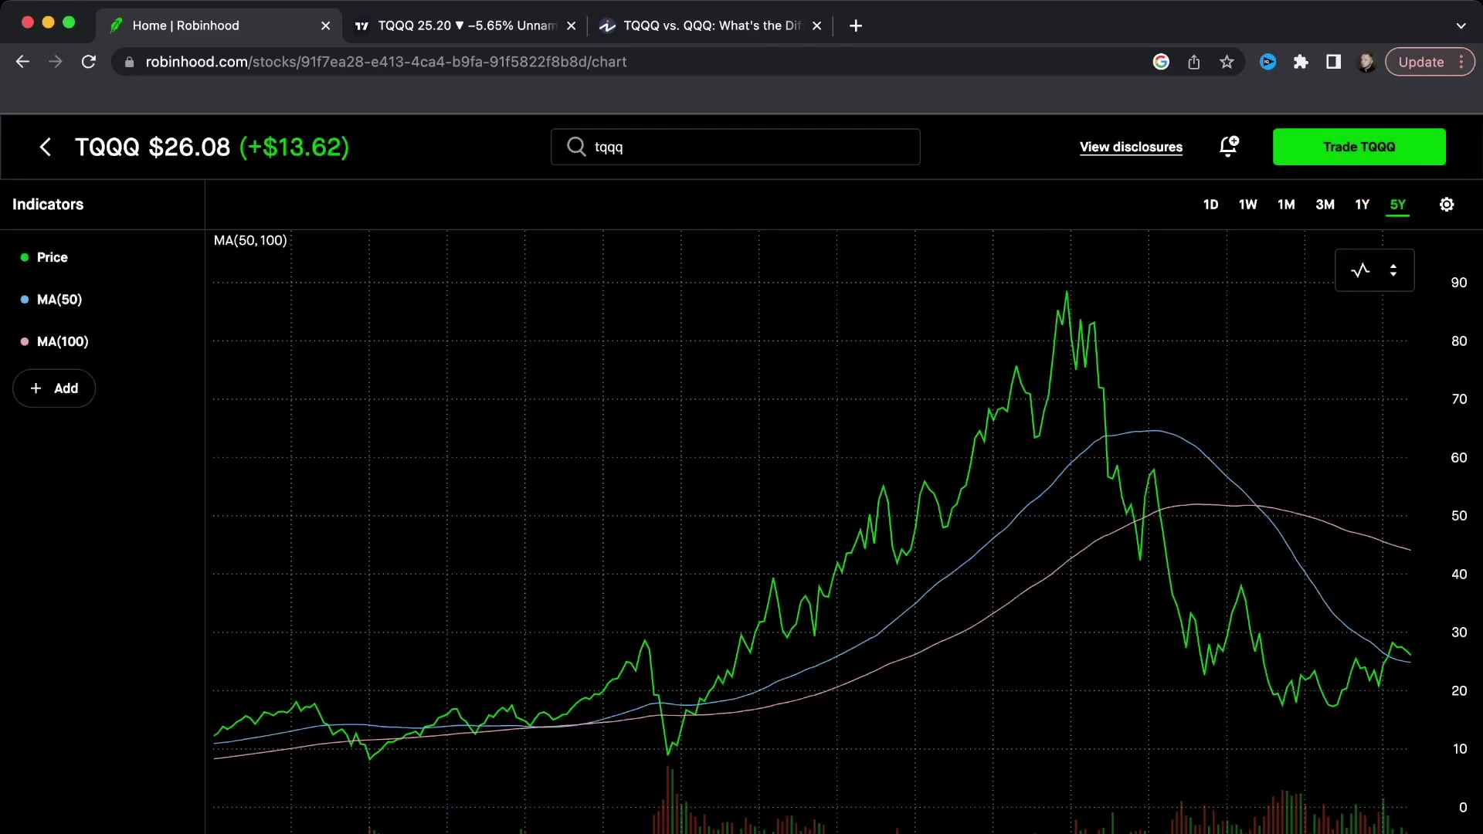